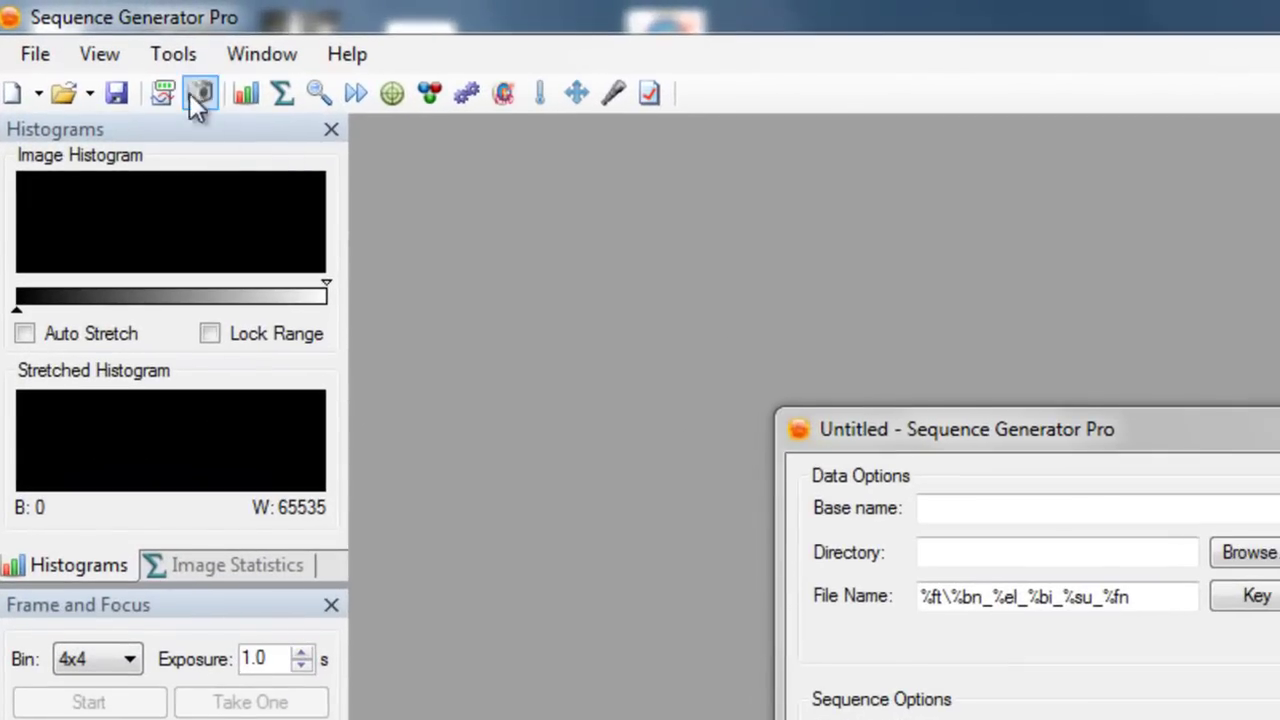
- Open the empty Equipment Profile Manager from the Tools menu and move it into place
left_click(176, 56)
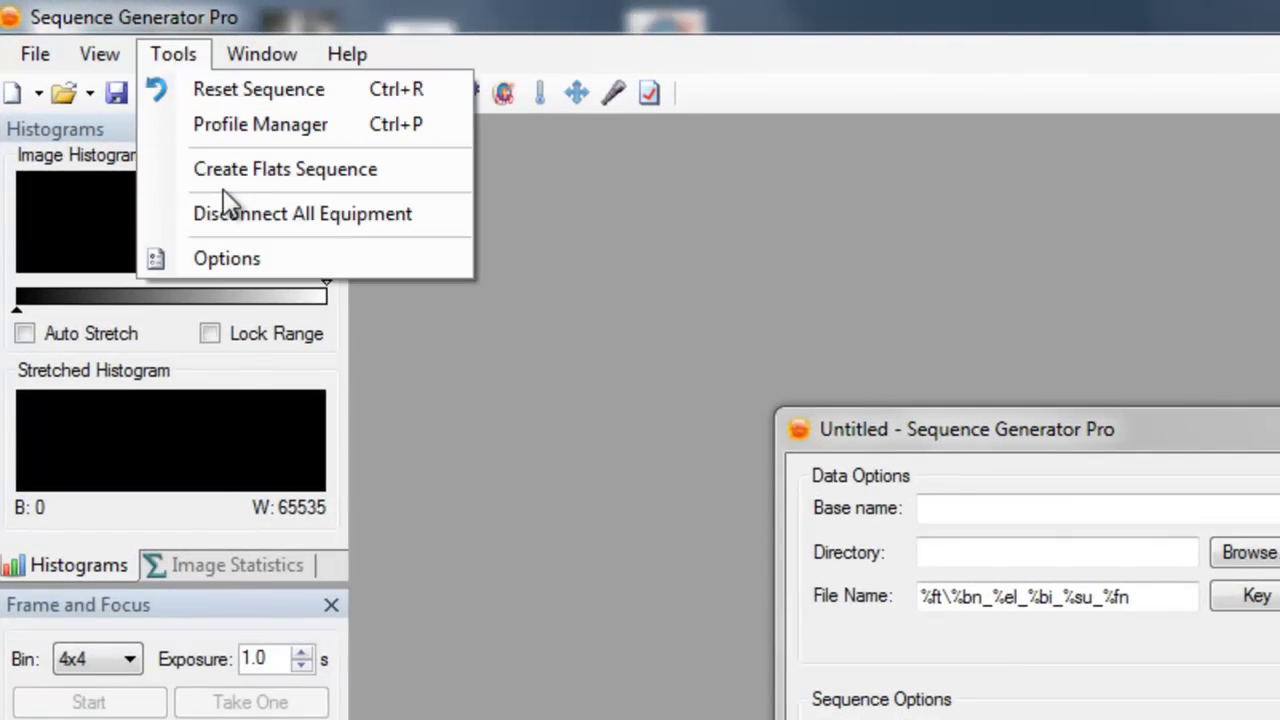
left_click(226, 126)
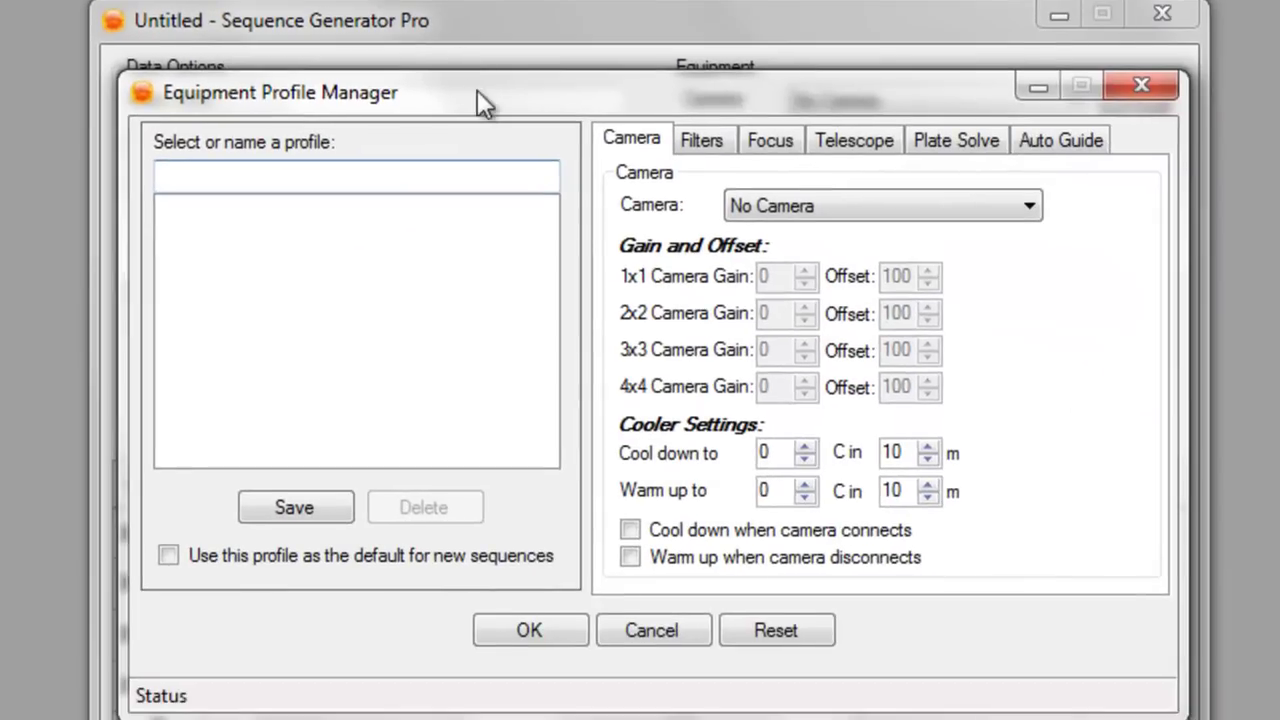
left_click_drag(514, 116, 479, 55)
mouse_move(443, 131)
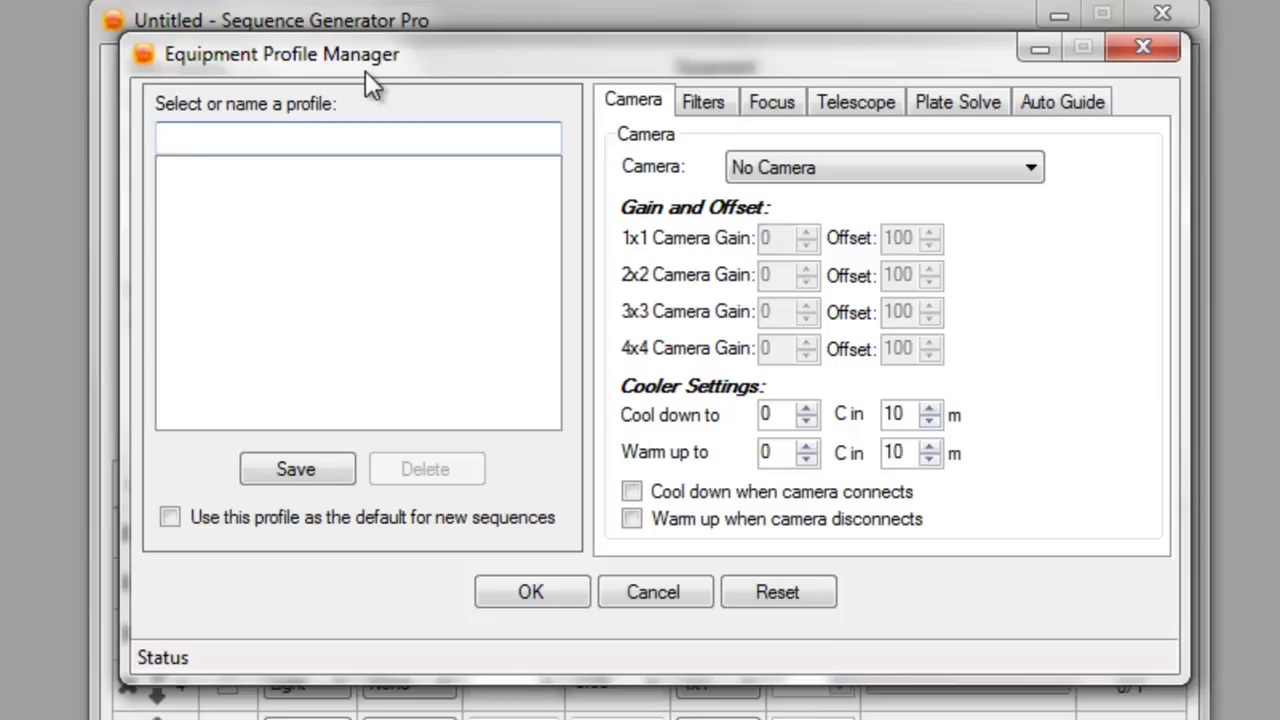
- Name the new profile AT106LE+Narrowband and choose QHY9 CCD Camera as its camera
mouse_move(340, 138)
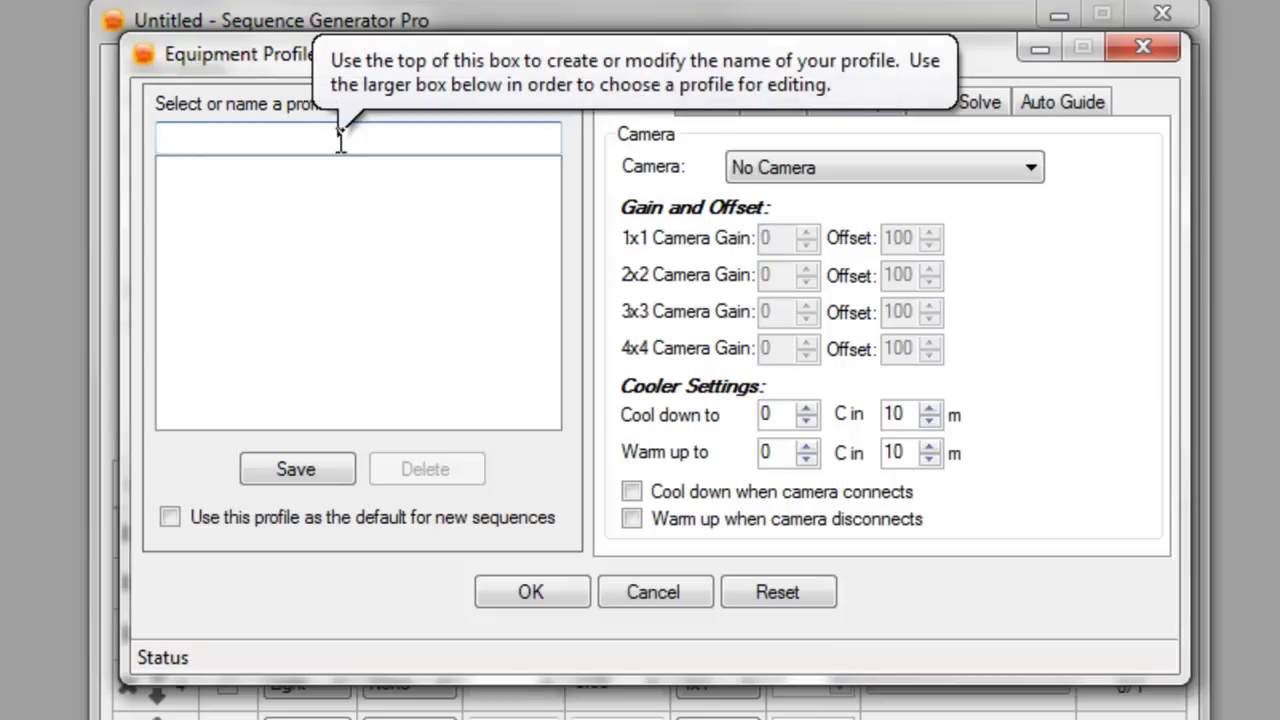
type("AT106LE")
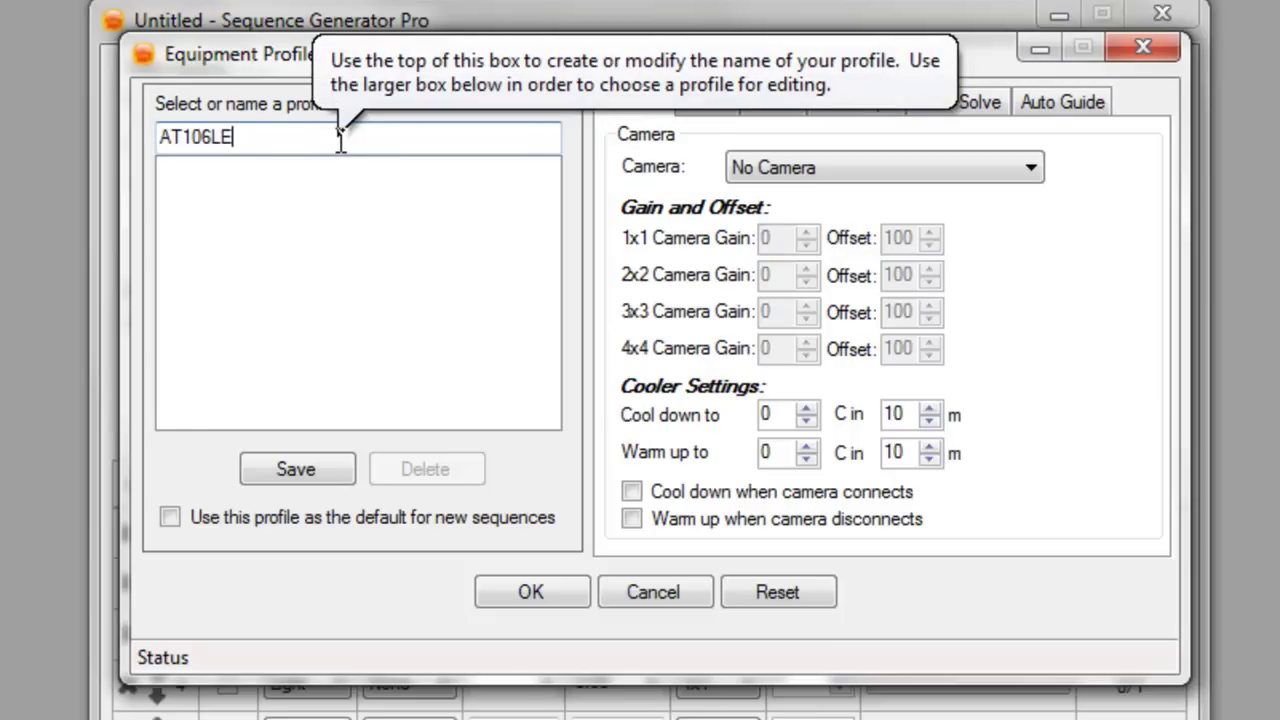
type("+")
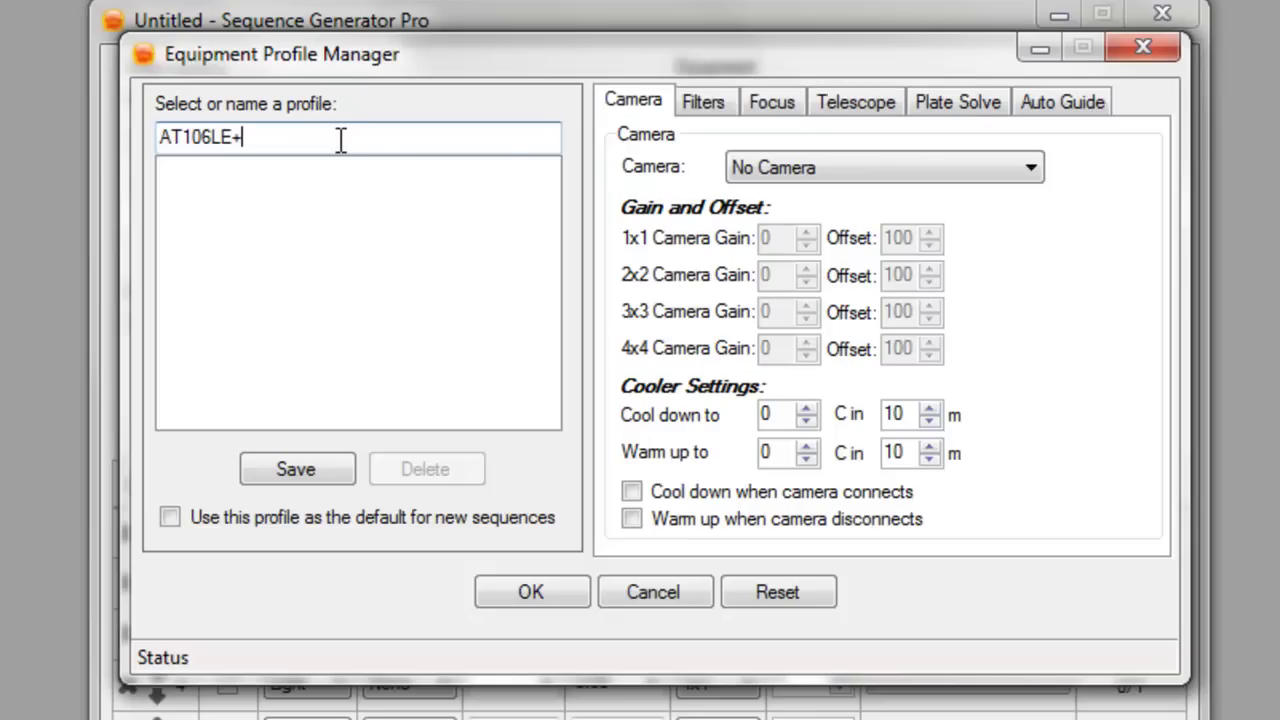
type("Narrowband")
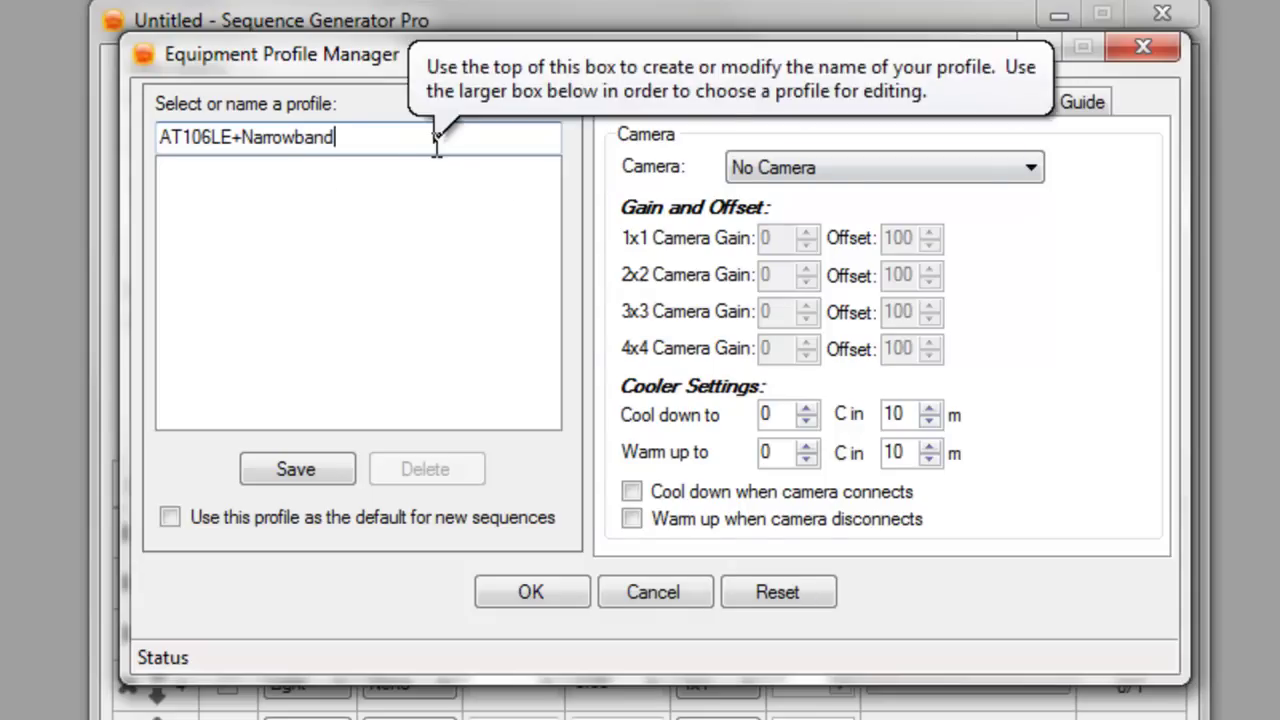
left_click(880, 175)
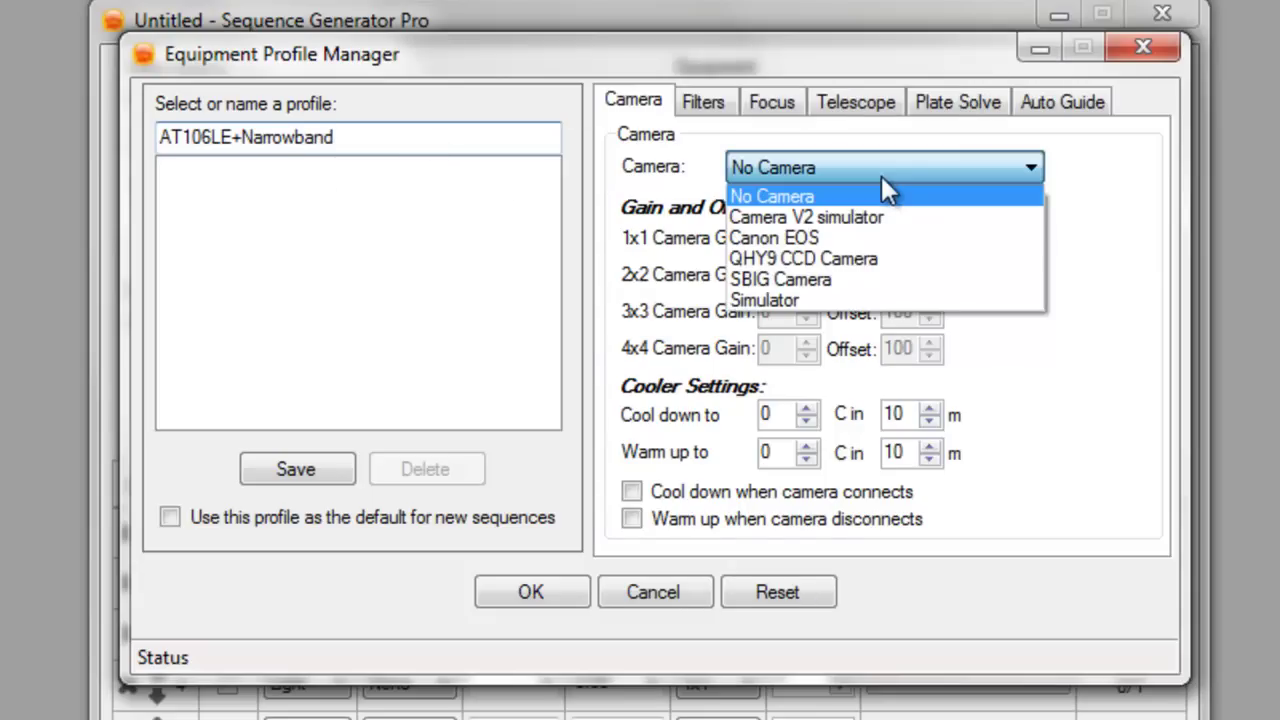
left_click(832, 259)
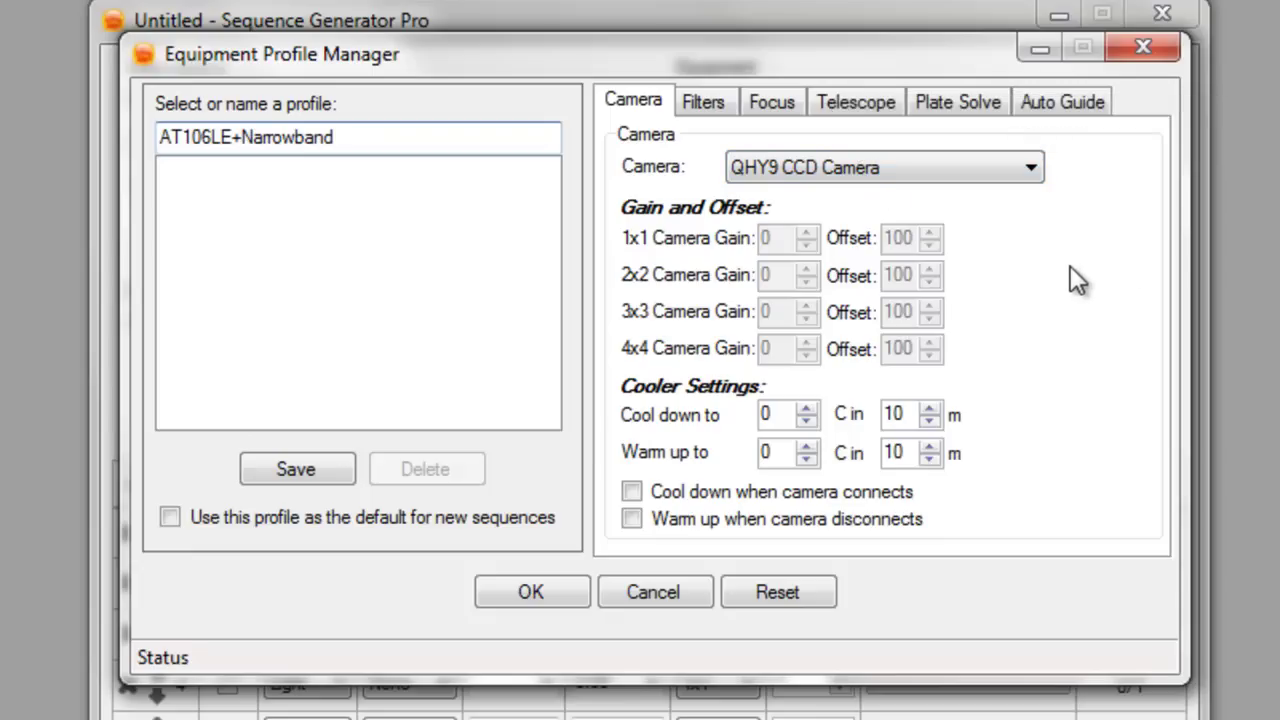
- Cool the camera to -20 C over 5 minutes on connect; warm to 10 C over 5 minutes
double_click(788, 416)
type("-20")
double_click(912, 413)
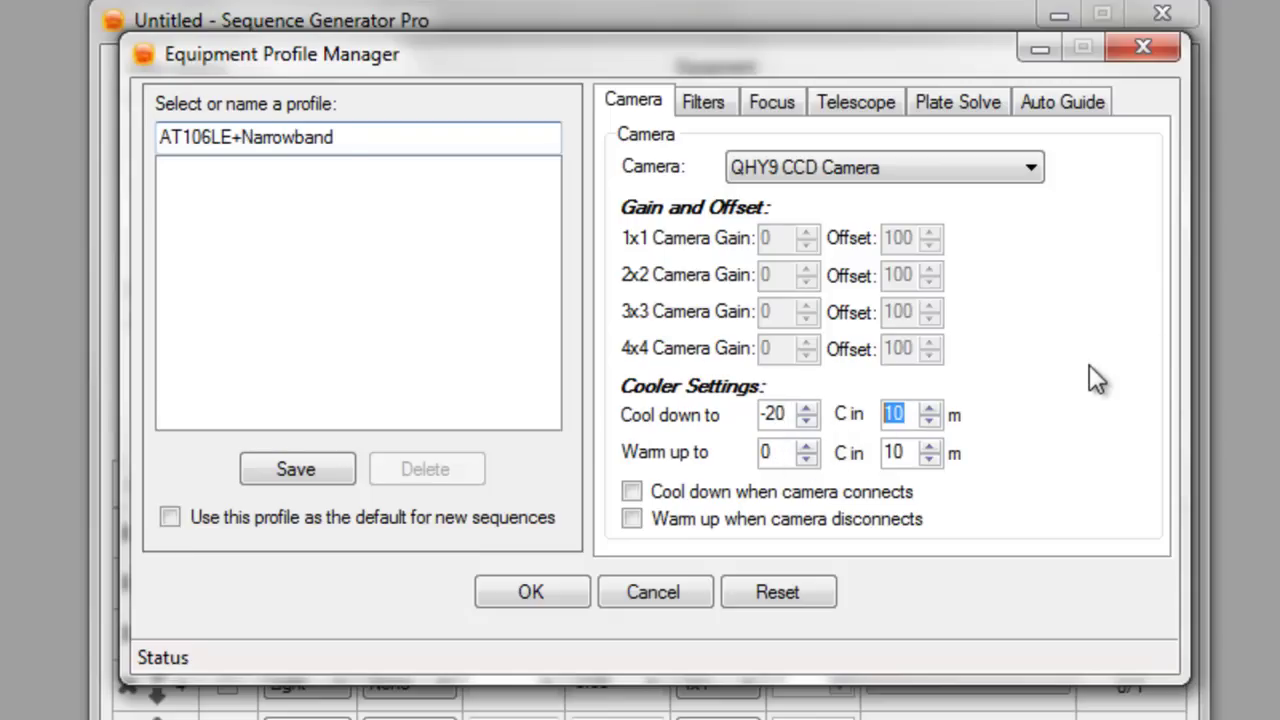
type("5")
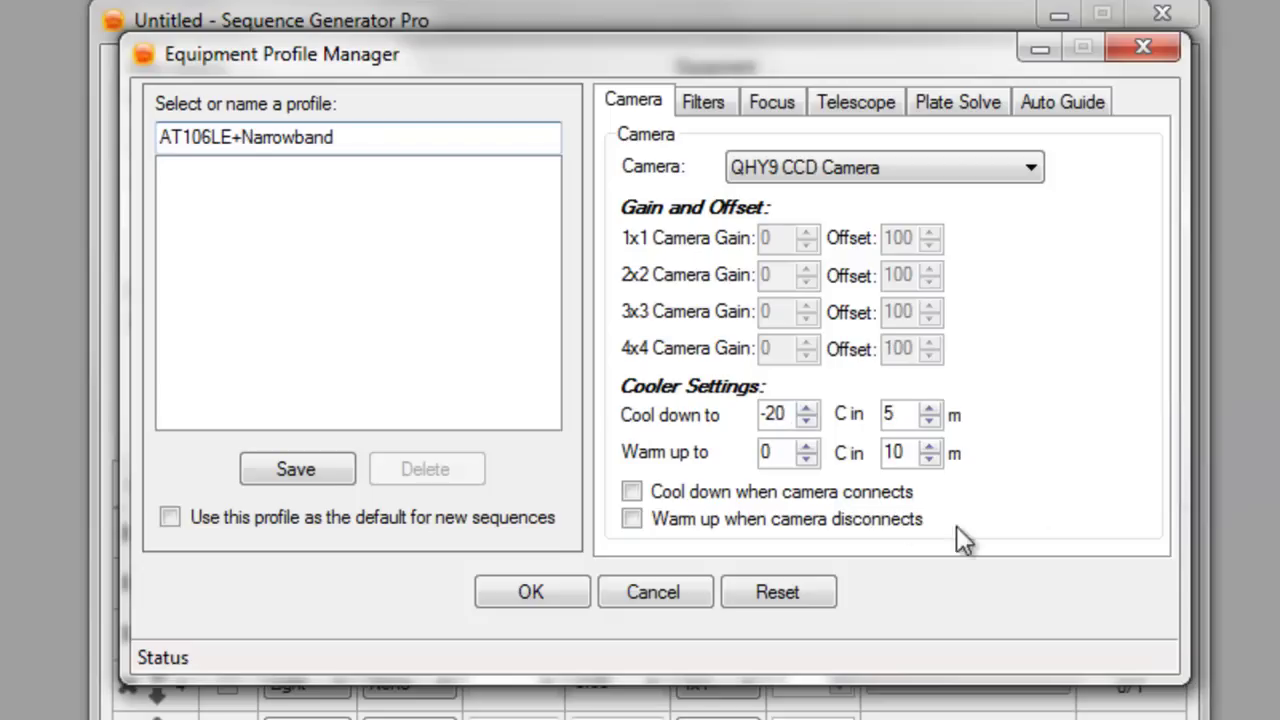
double_click(770, 452)
type("10")
key("Tab")
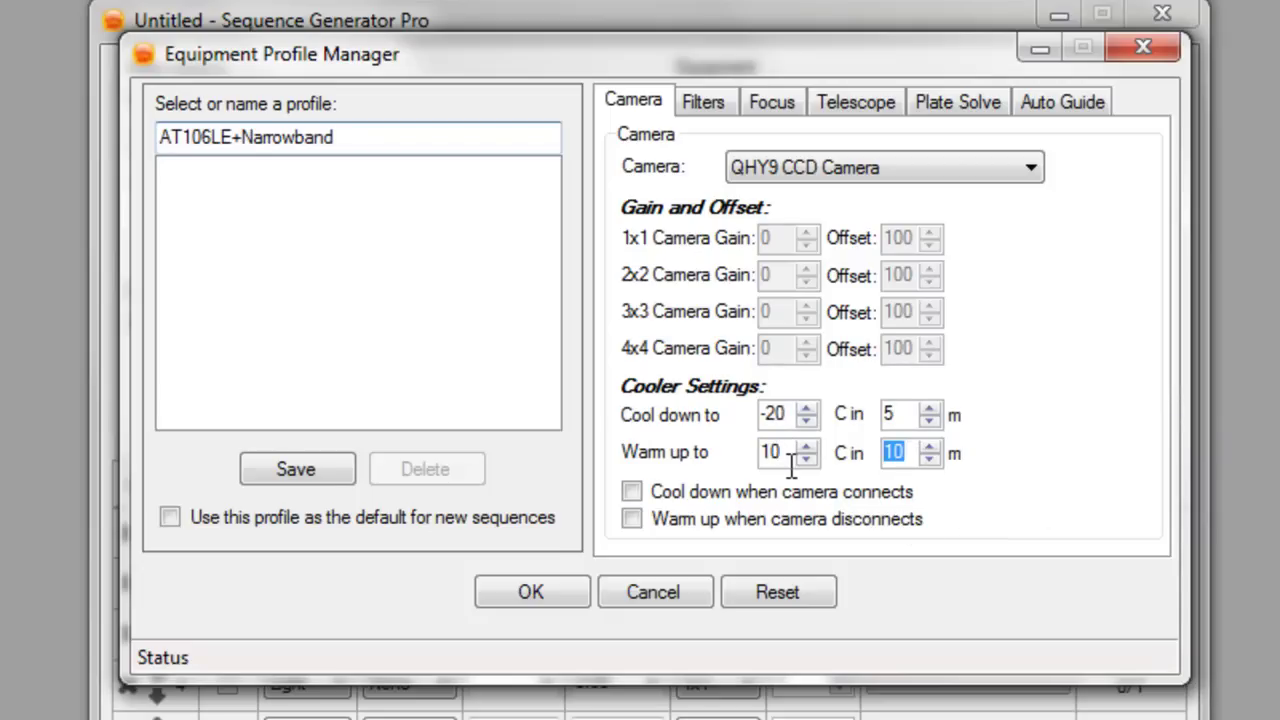
type("5")
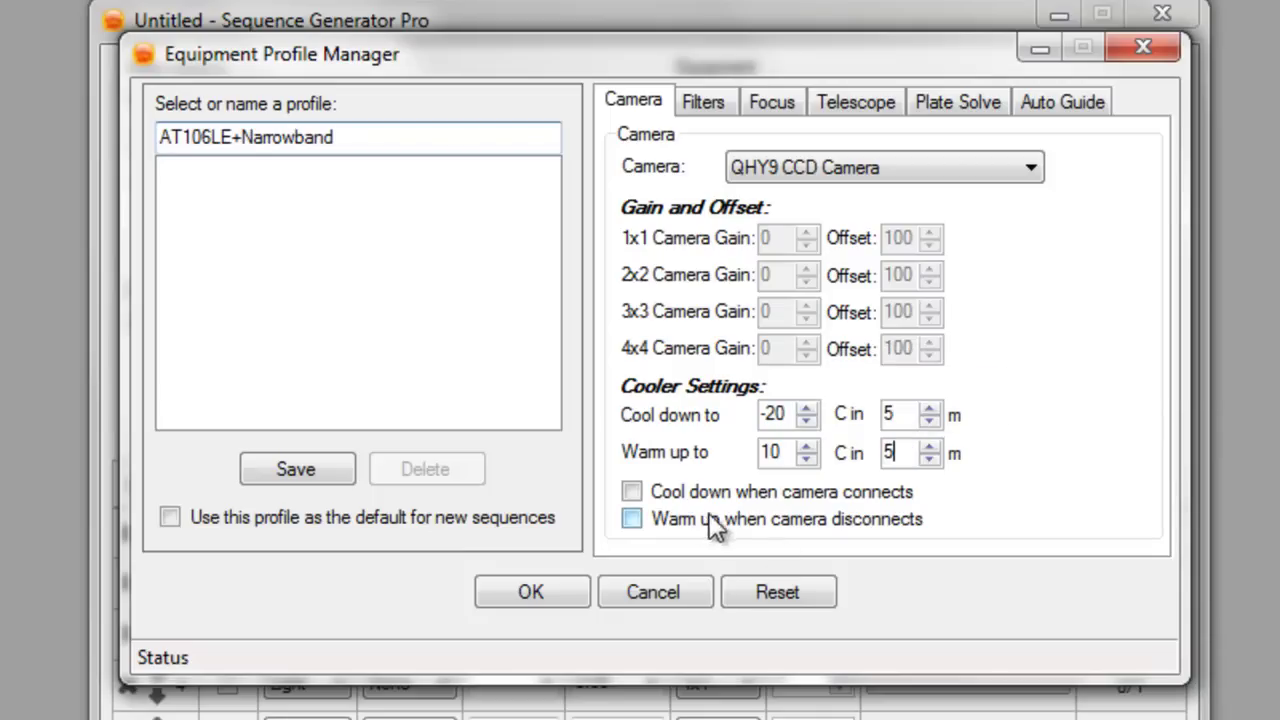
left_click(633, 491)
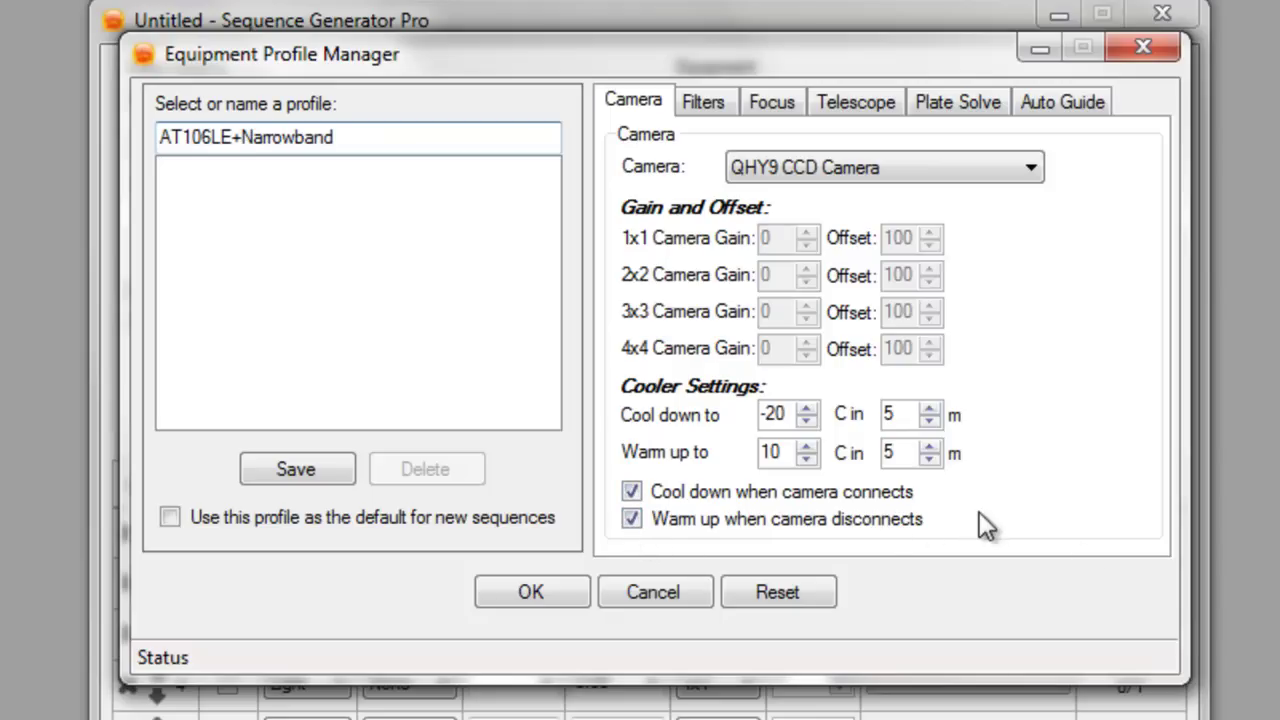
- Select the QHY 2" FW [RS232] filter wheel for this profile
left_click(707, 108)
left_click(856, 172)
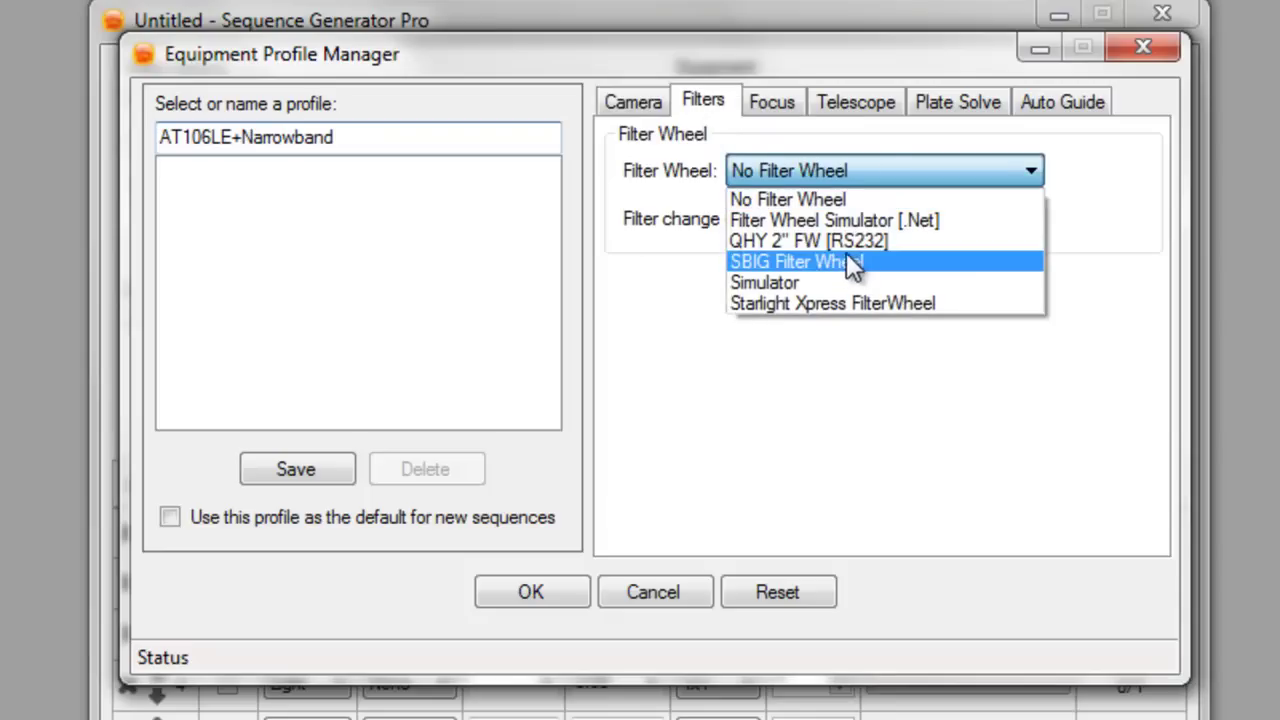
left_click(852, 243)
- Name filter slots 1–4 Lum, Ha, SII and OIII
left_click(970, 229)
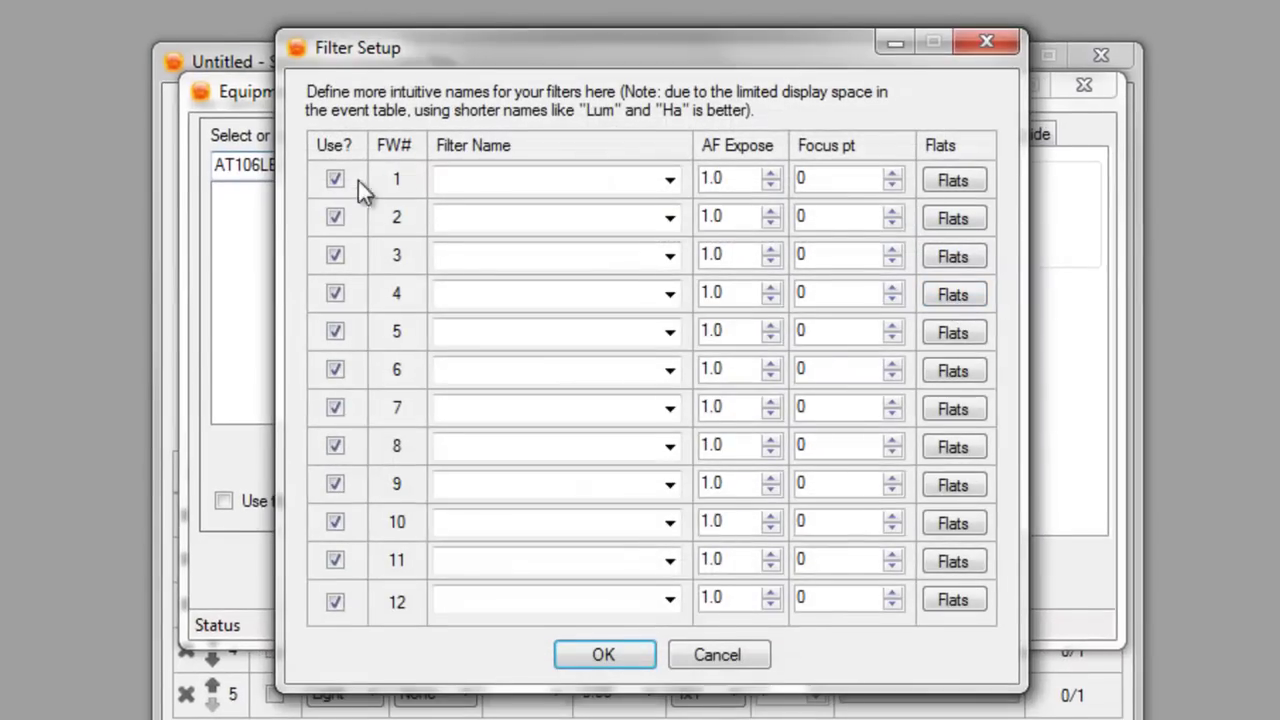
left_click(669, 179)
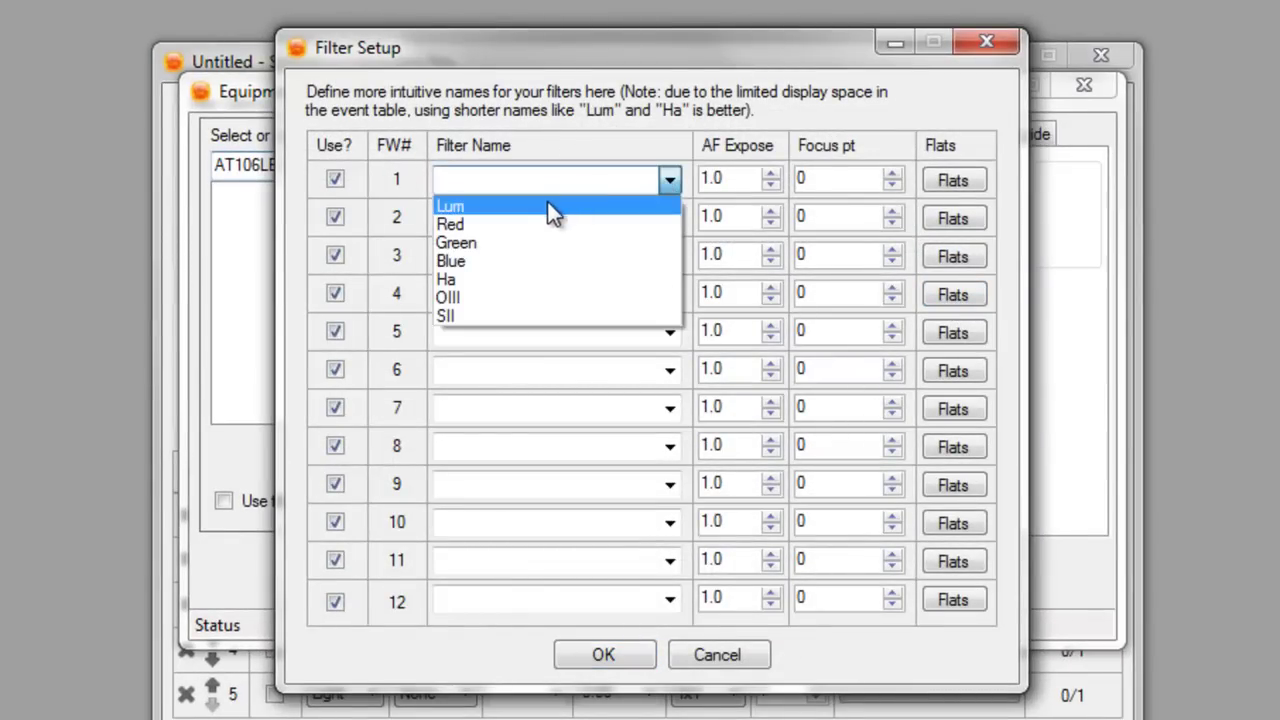
left_click(547, 206)
left_click(669, 217)
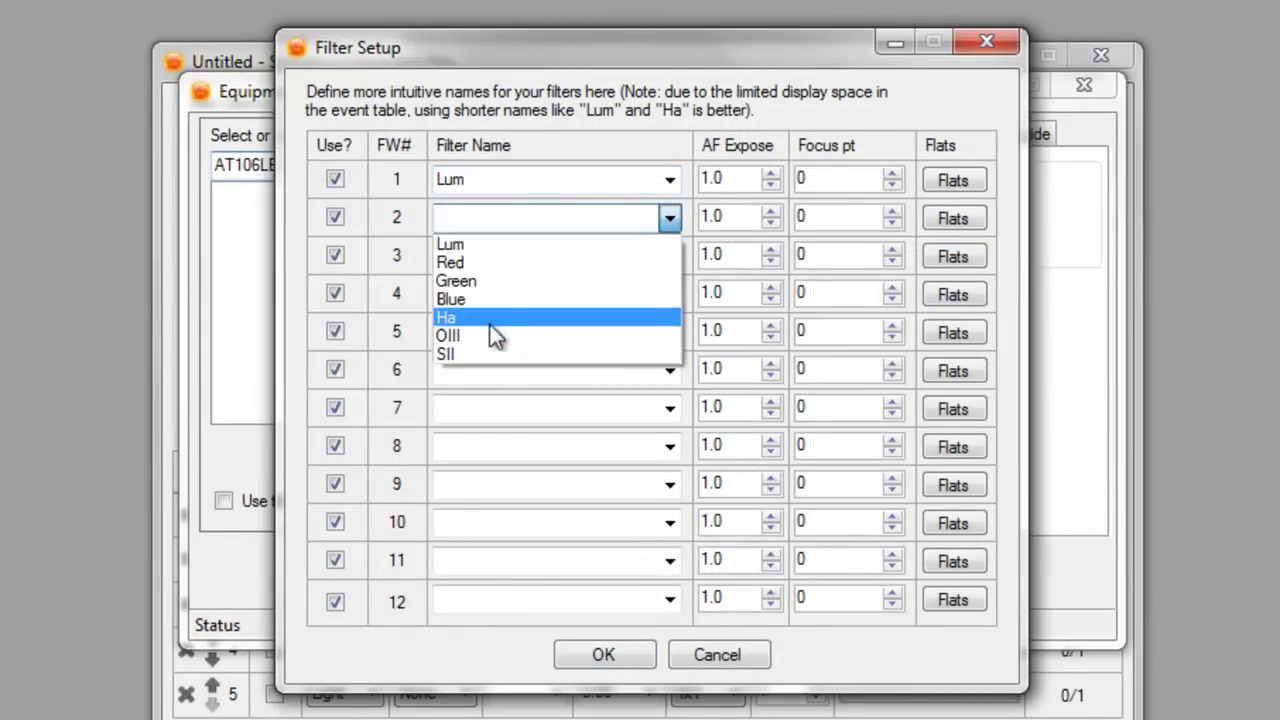
left_click(490, 320)
left_click(669, 255)
left_click(461, 392)
left_click(669, 293)
left_click(473, 415)
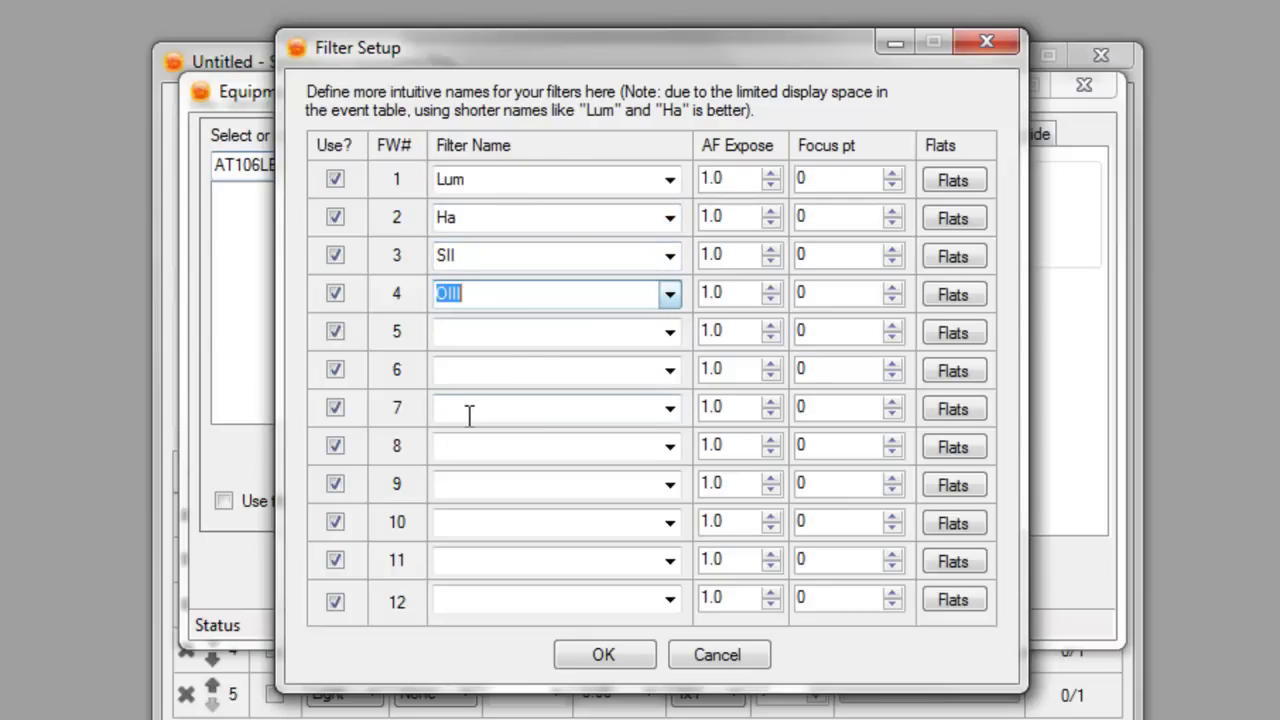
- Disable the unused filter slots 5 through 12
left_click(335, 331)
left_click(335, 369)
left_click(335, 407)
left_click(335, 445)
left_click(335, 483)
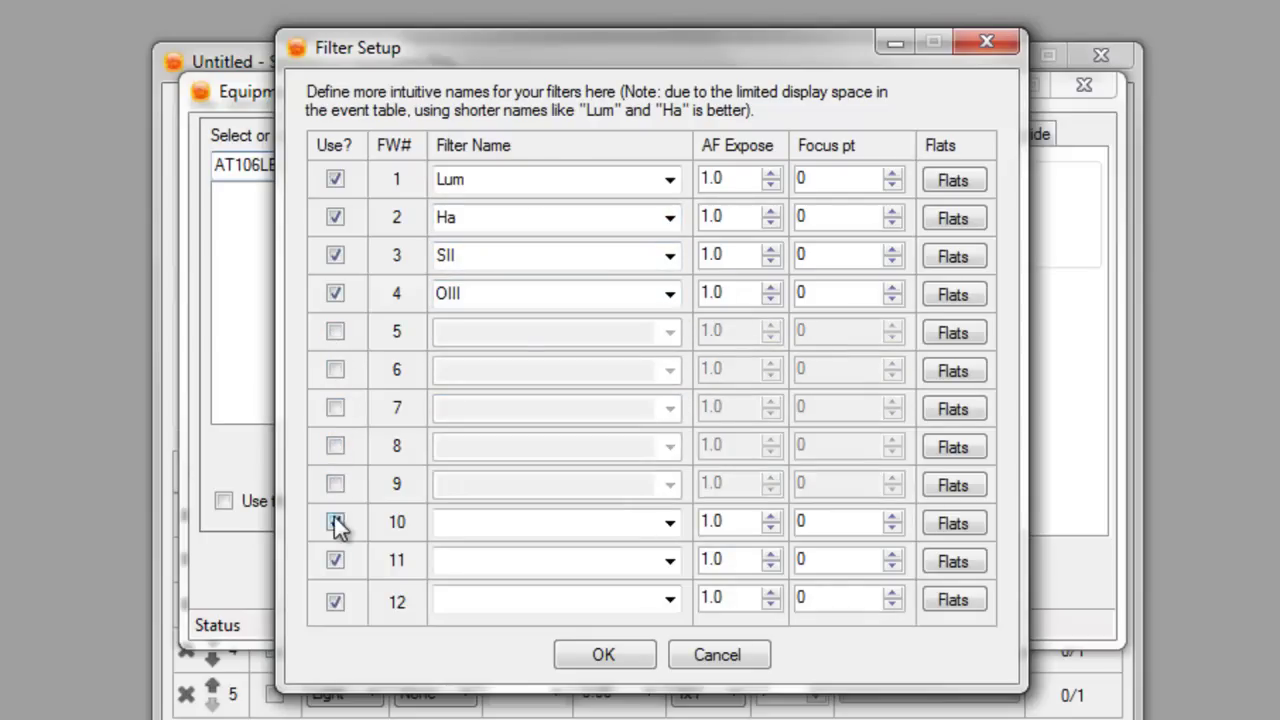
left_click(335, 521)
left_click(335, 559)
left_click(335, 601)
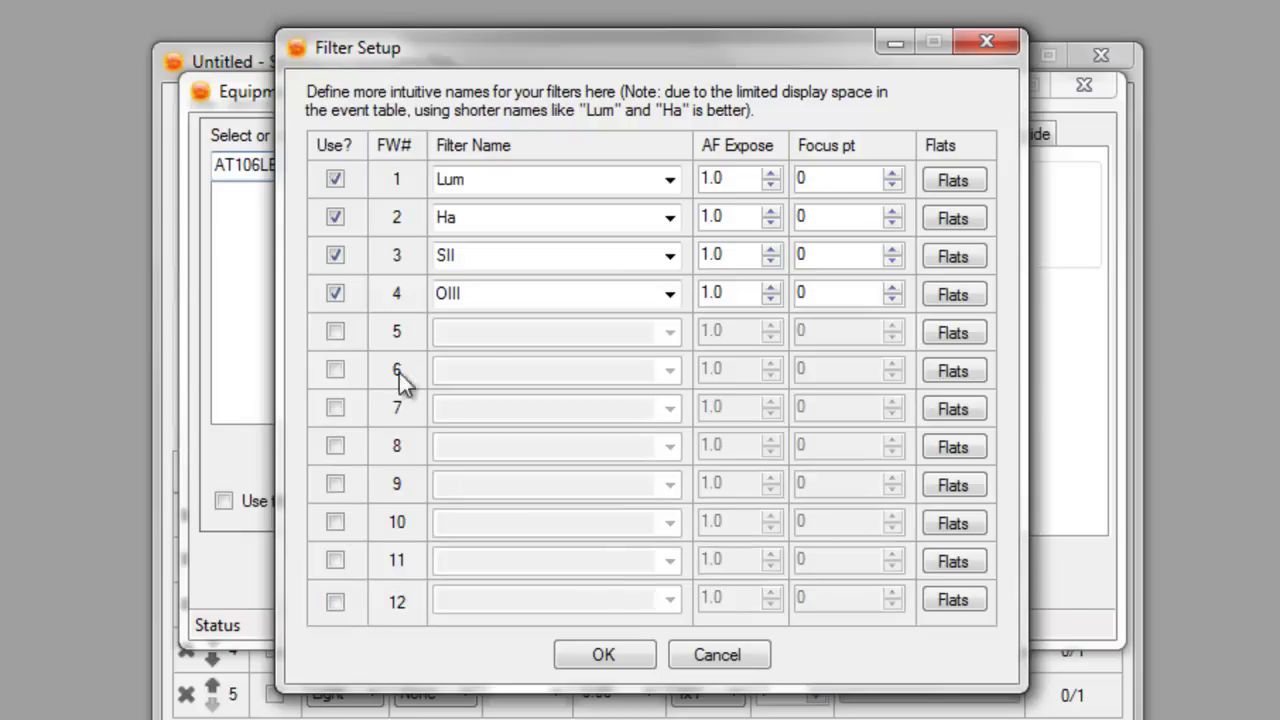
- Set autofocus exposures to 5 for Lum and 20 for Ha, SII and OIII
double_click(748, 178)
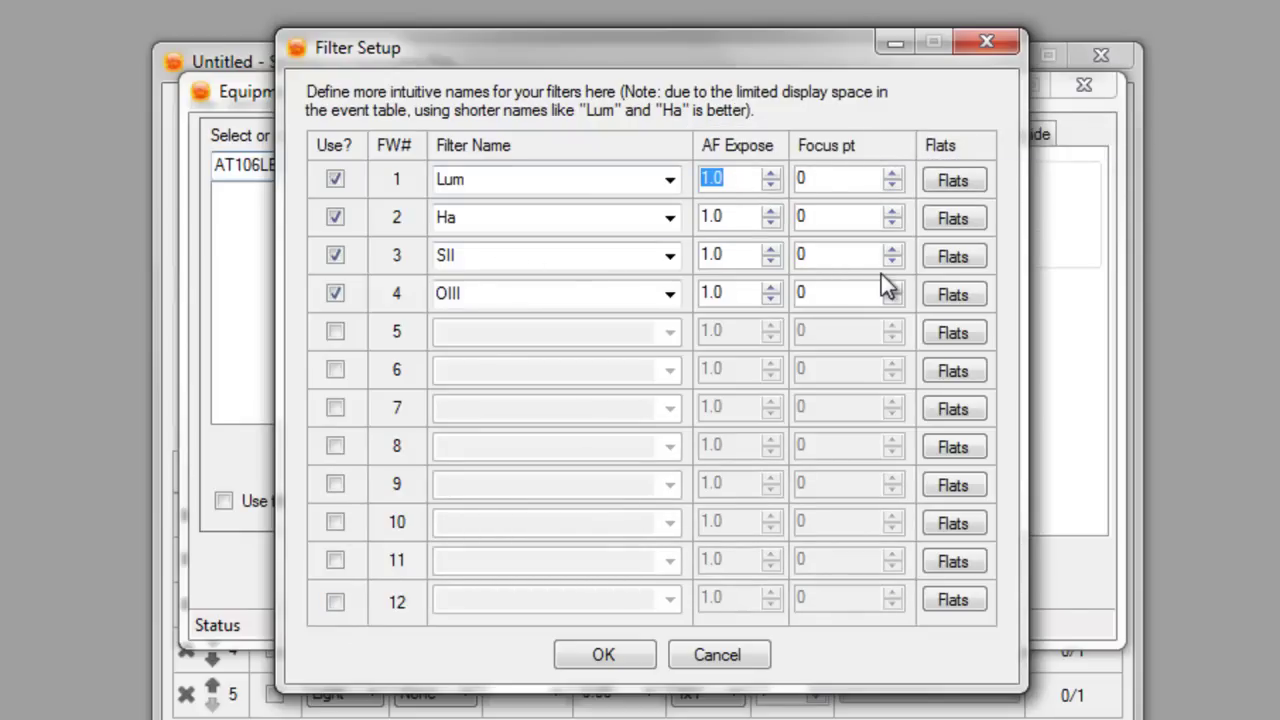
type("5")
double_click(754, 215)
type("20")
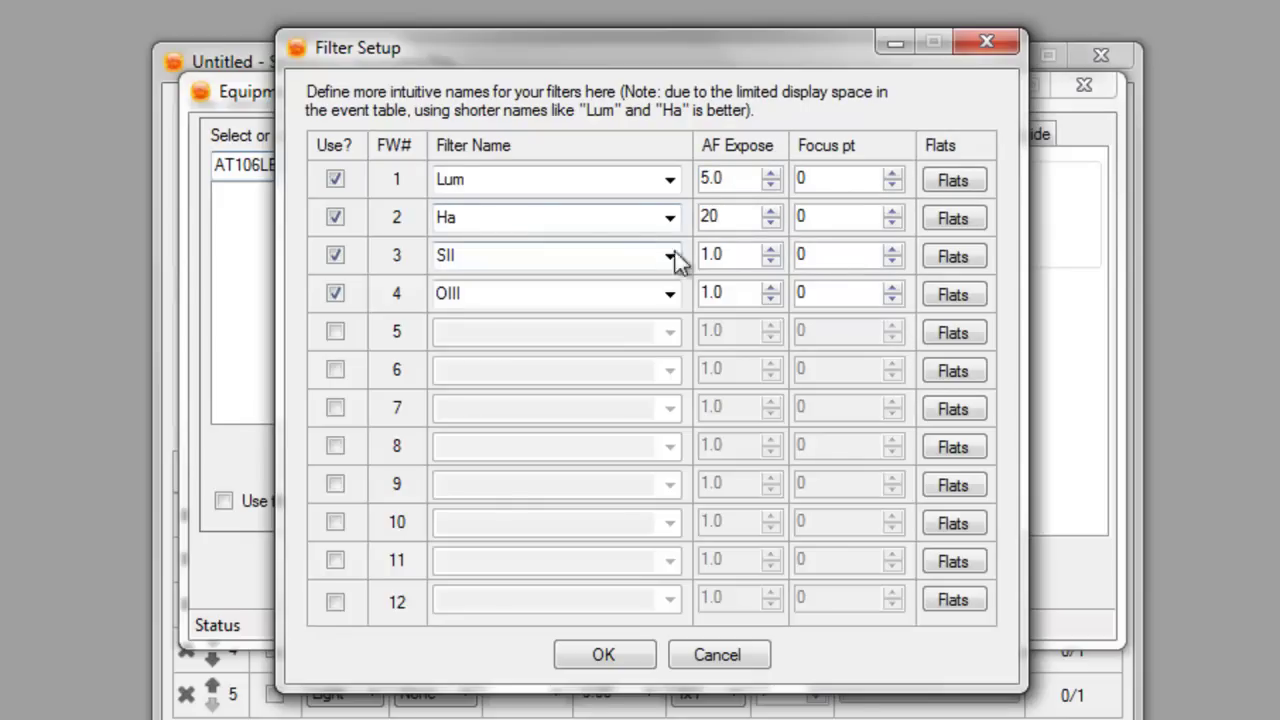
double_click(737, 258)
type("20")
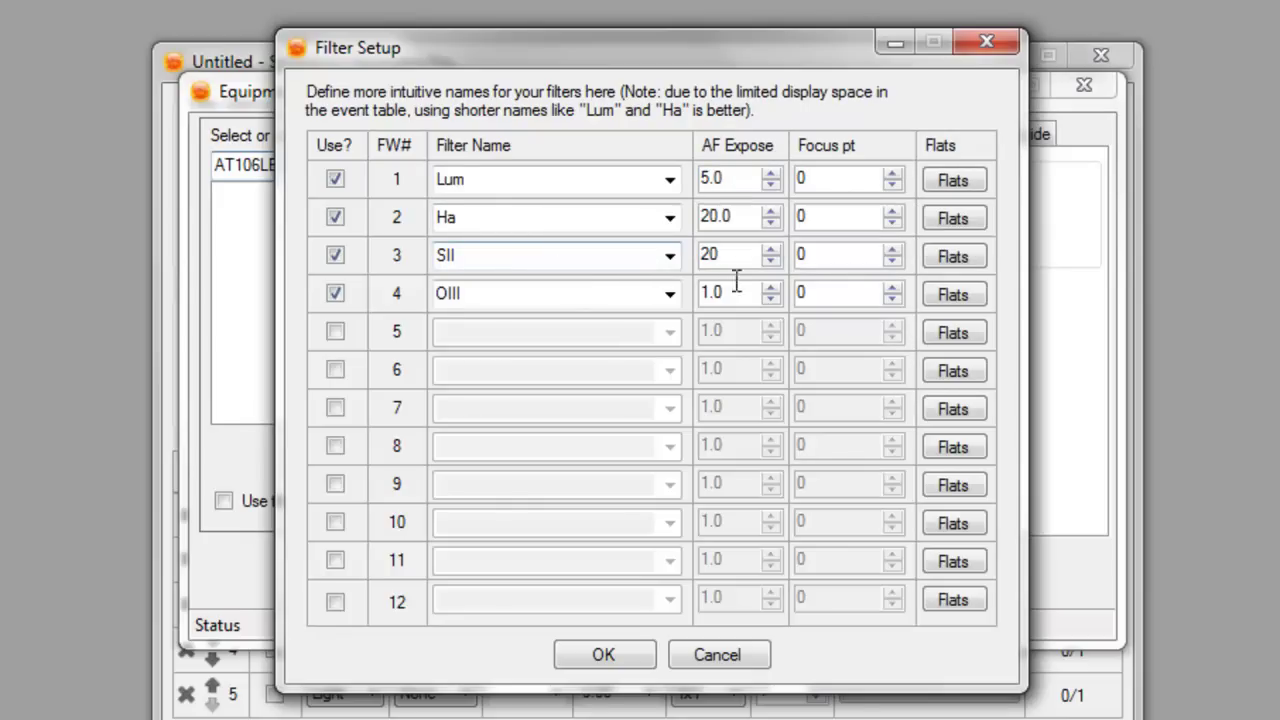
left_click(737, 292)
double_click(737, 292)
type("20")
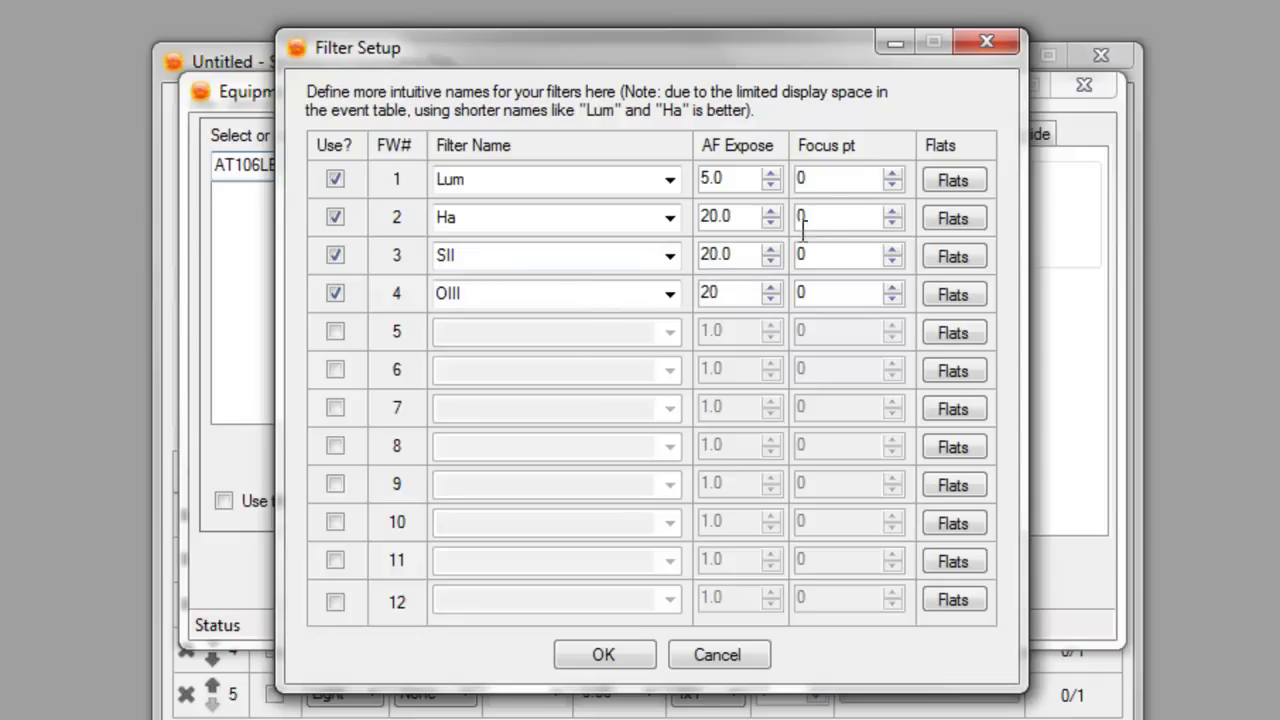
- Set the focus point to 20000 for all four filters
double_click(849, 178)
type("20000")
double_click(859, 217)
type("20000")
double_click(849, 255)
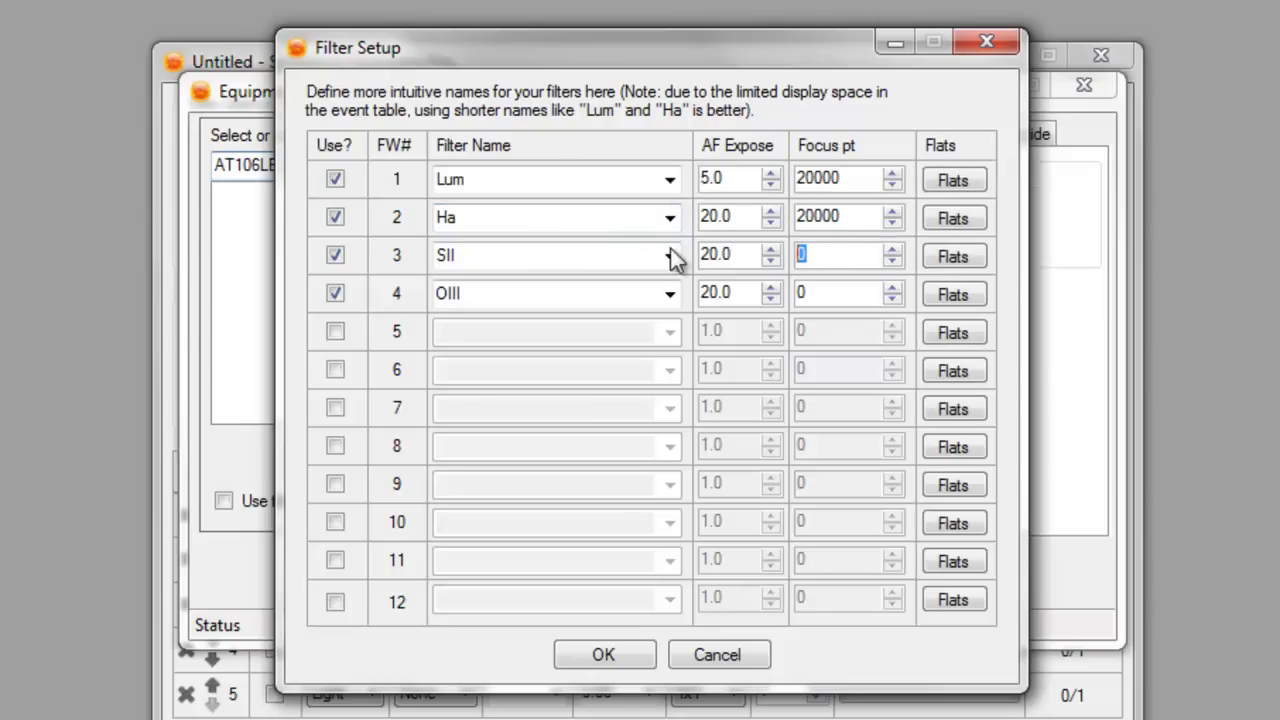
type("20000")
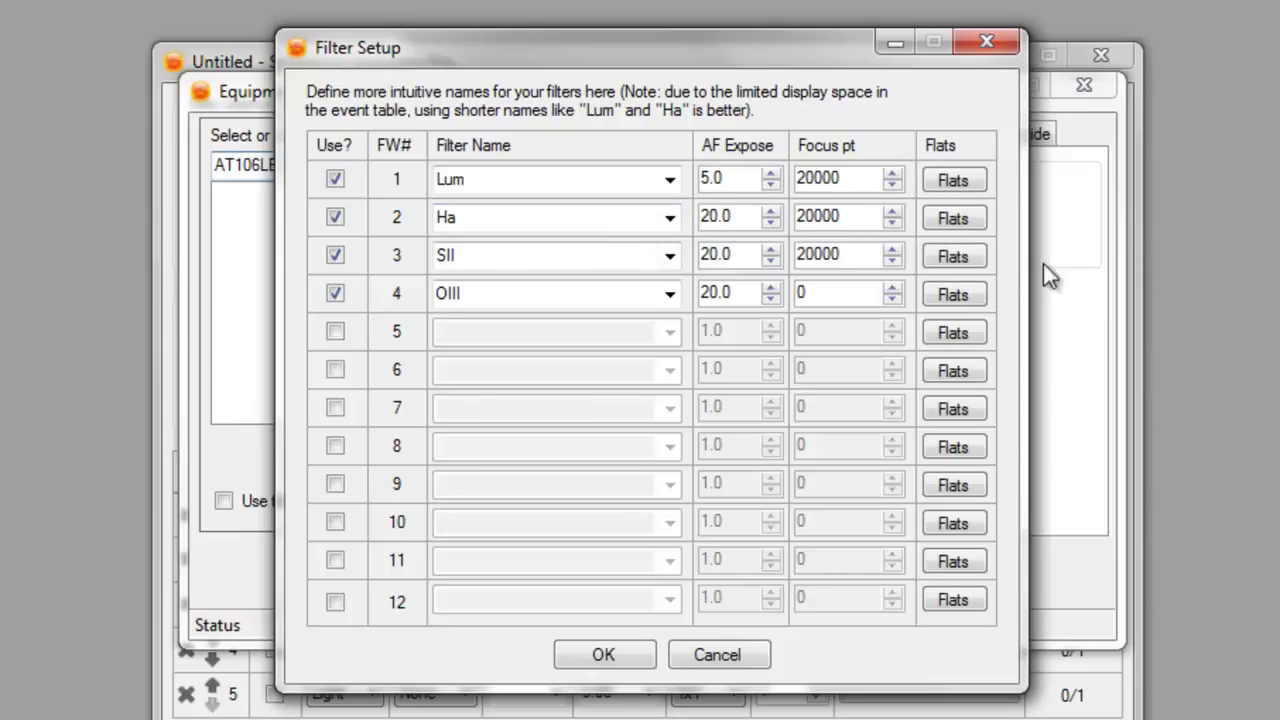
double_click(829, 292)
type("20000")
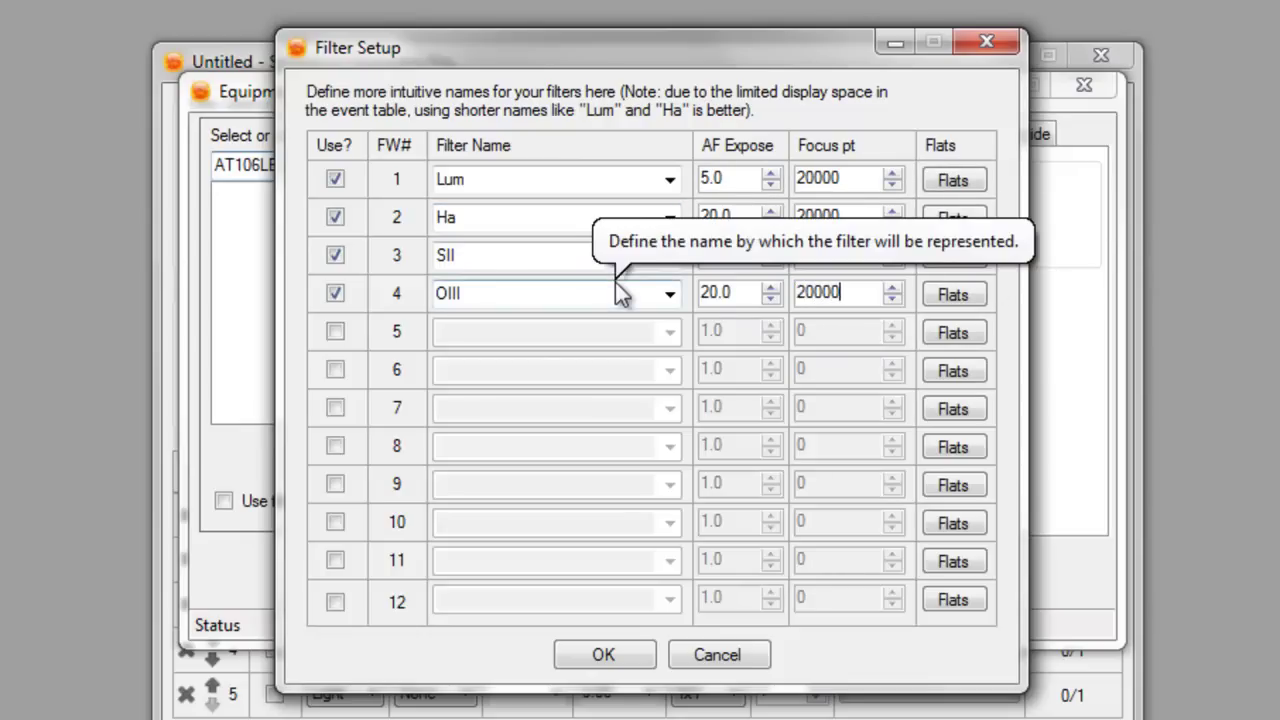
double_click(856, 180)
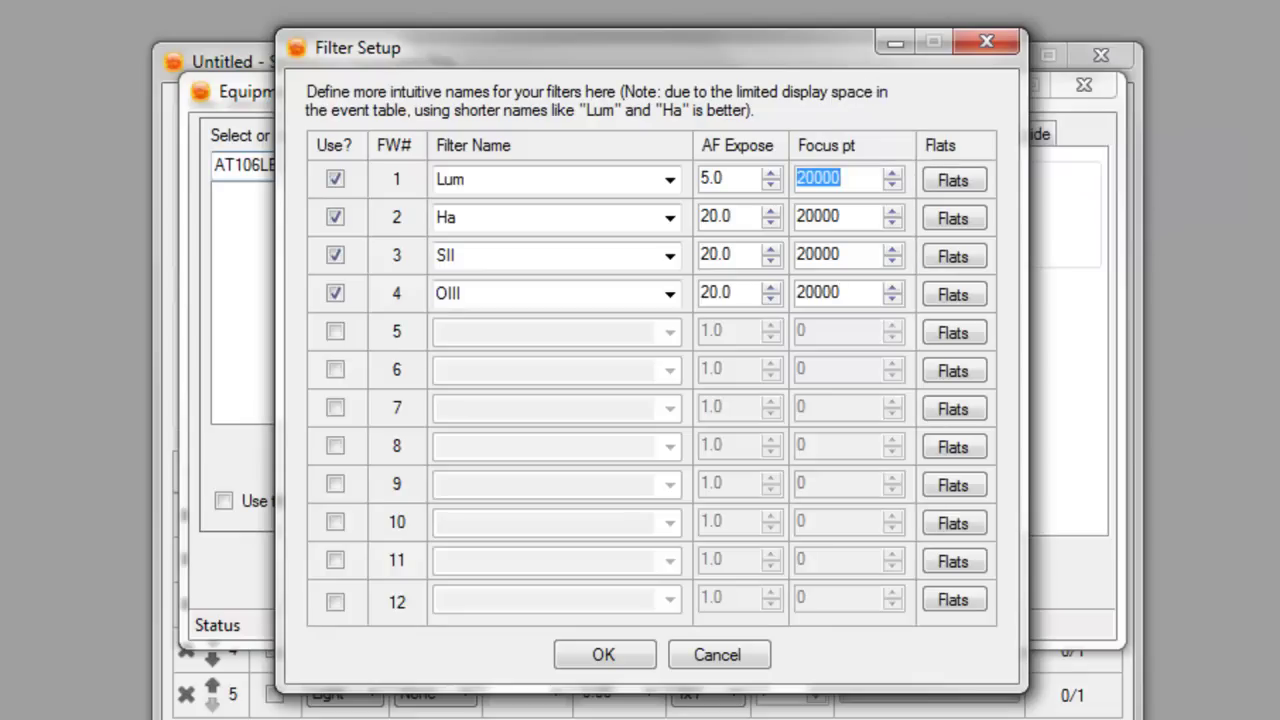
- Set the Lum 1x1 flat exposure to 5 and scale the other binnings to 2.5, 1.7, 1.3 s
left_click(971, 180)
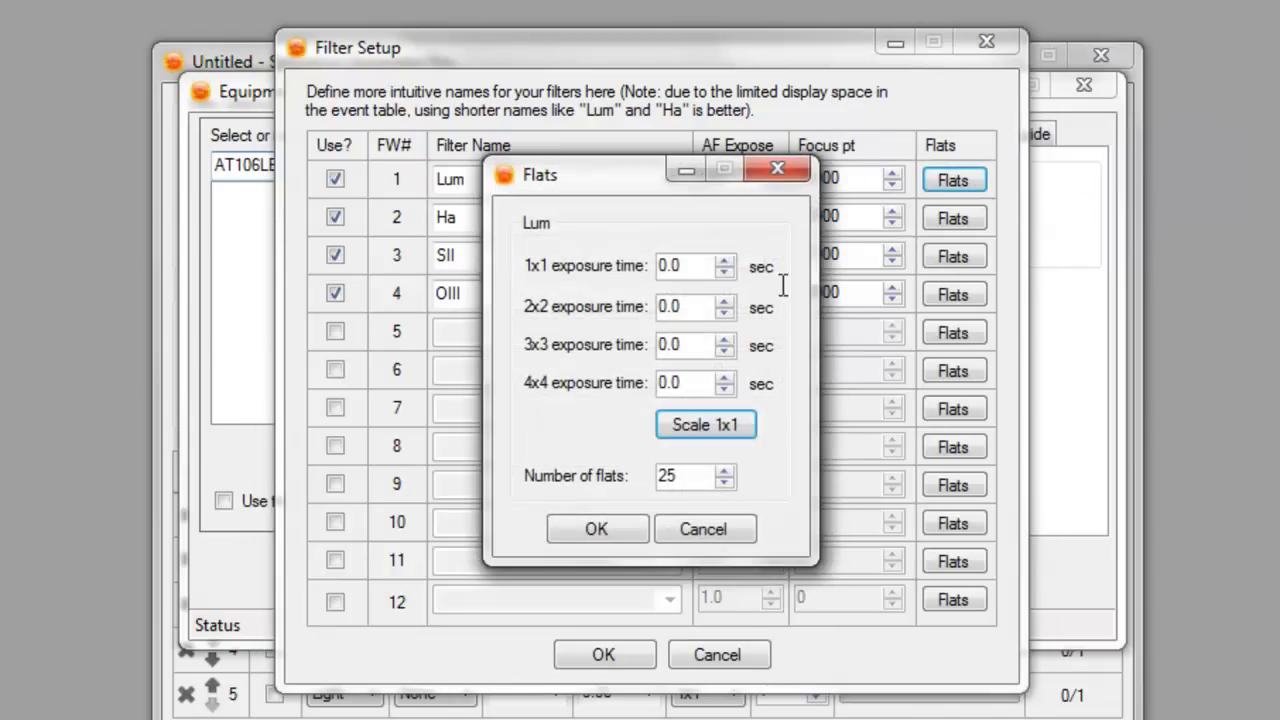
double_click(706, 266)
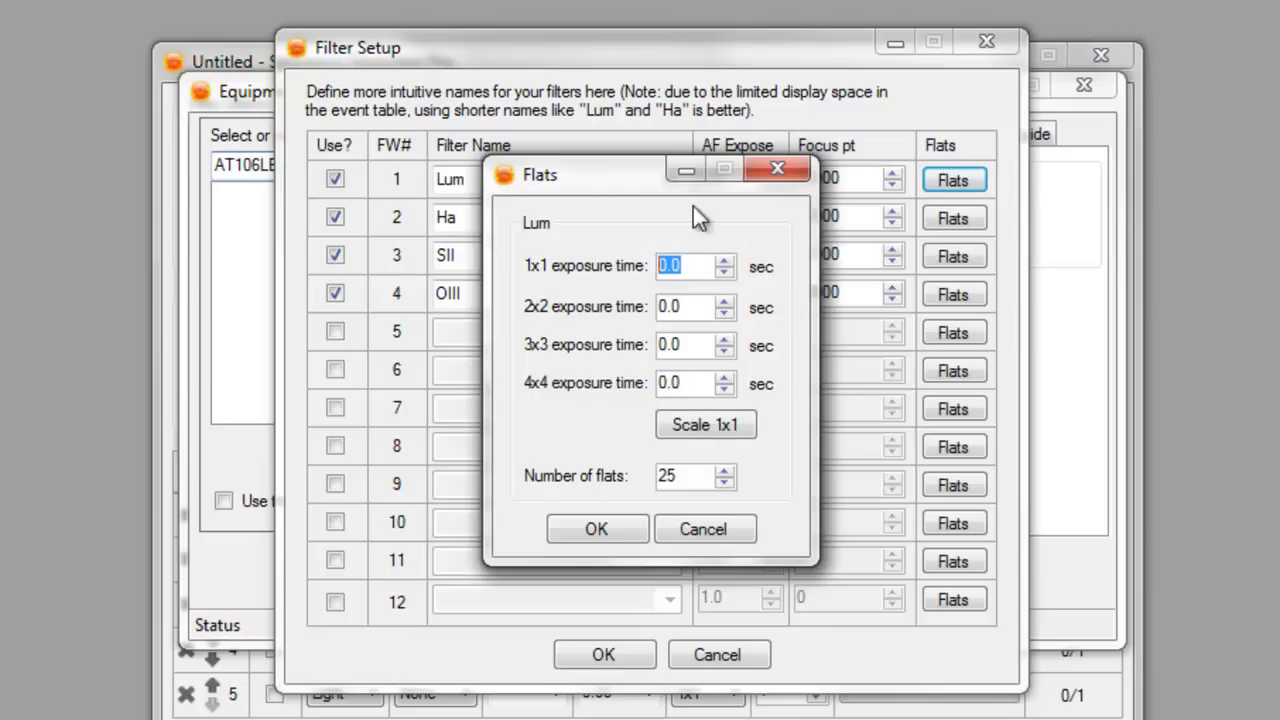
left_click_drag(606, 172, 618, 118)
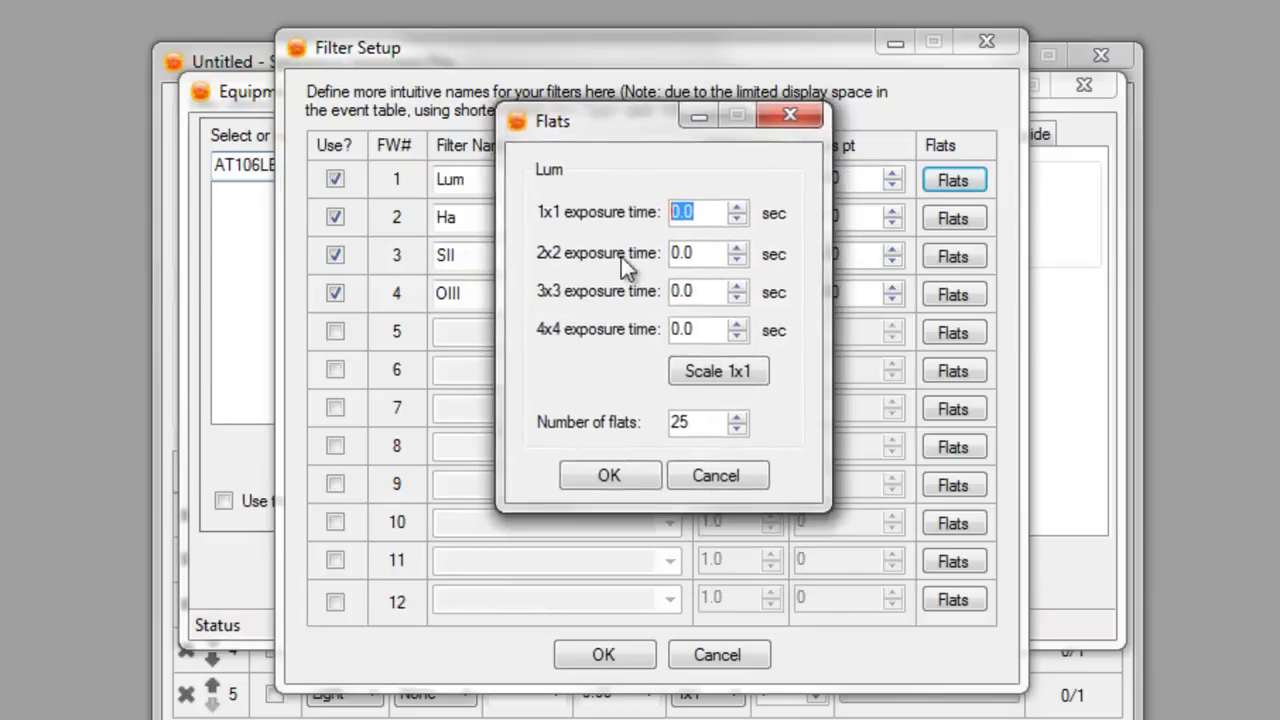
left_click(711, 212)
left_click_drag(632, 132, 618, 145)
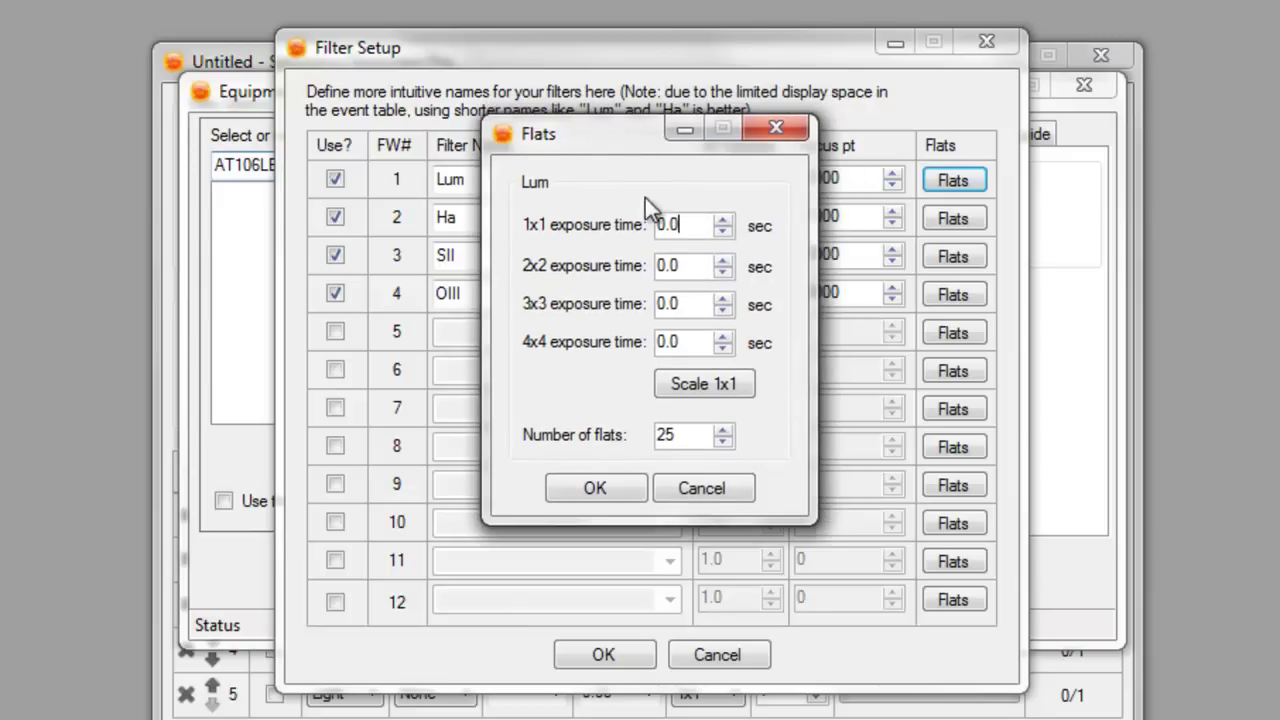
double_click(689, 225)
type("5")
left_click(736, 382)
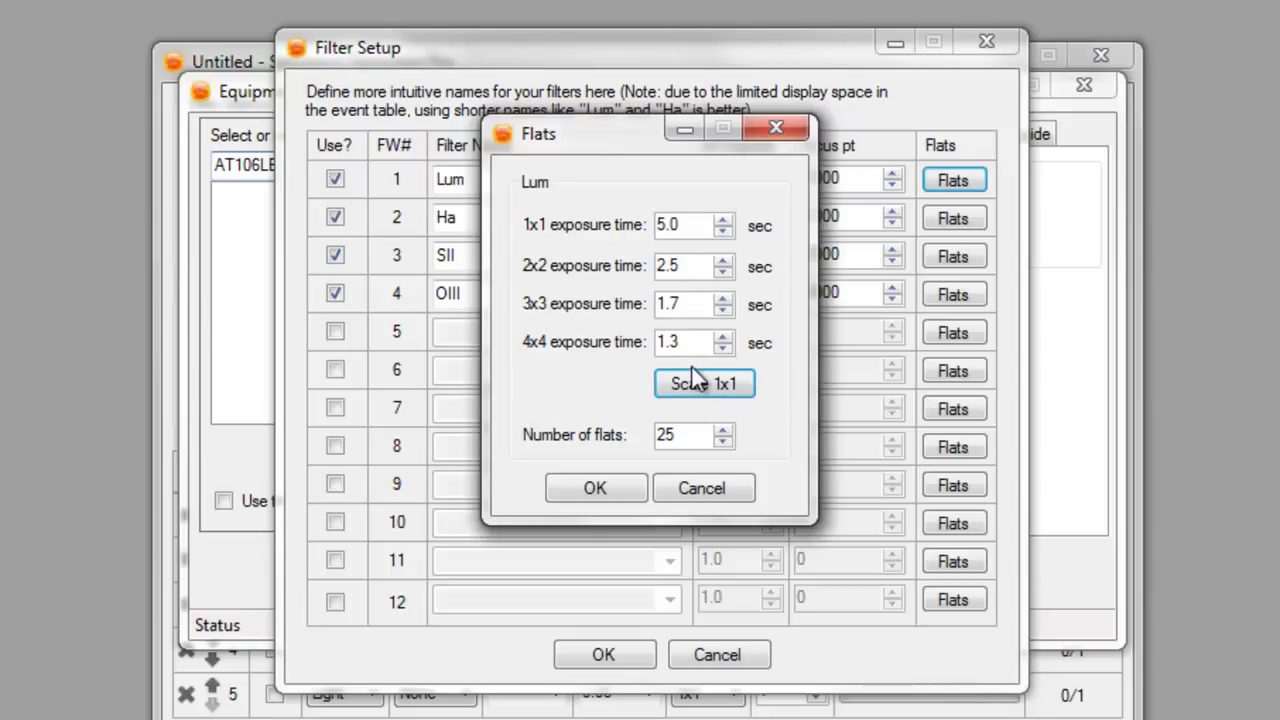
left_click(598, 486)
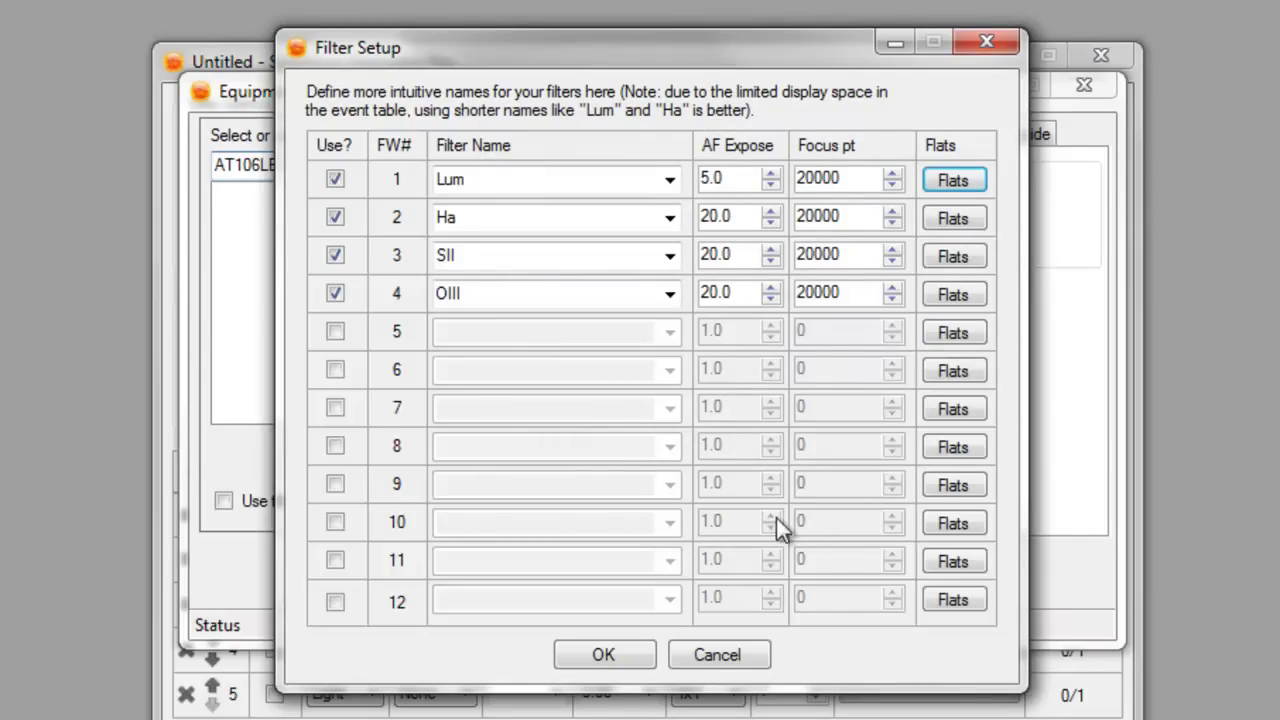
- Close filter setup keeping the changes and bring up the focuser driver choices
left_click(603, 654)
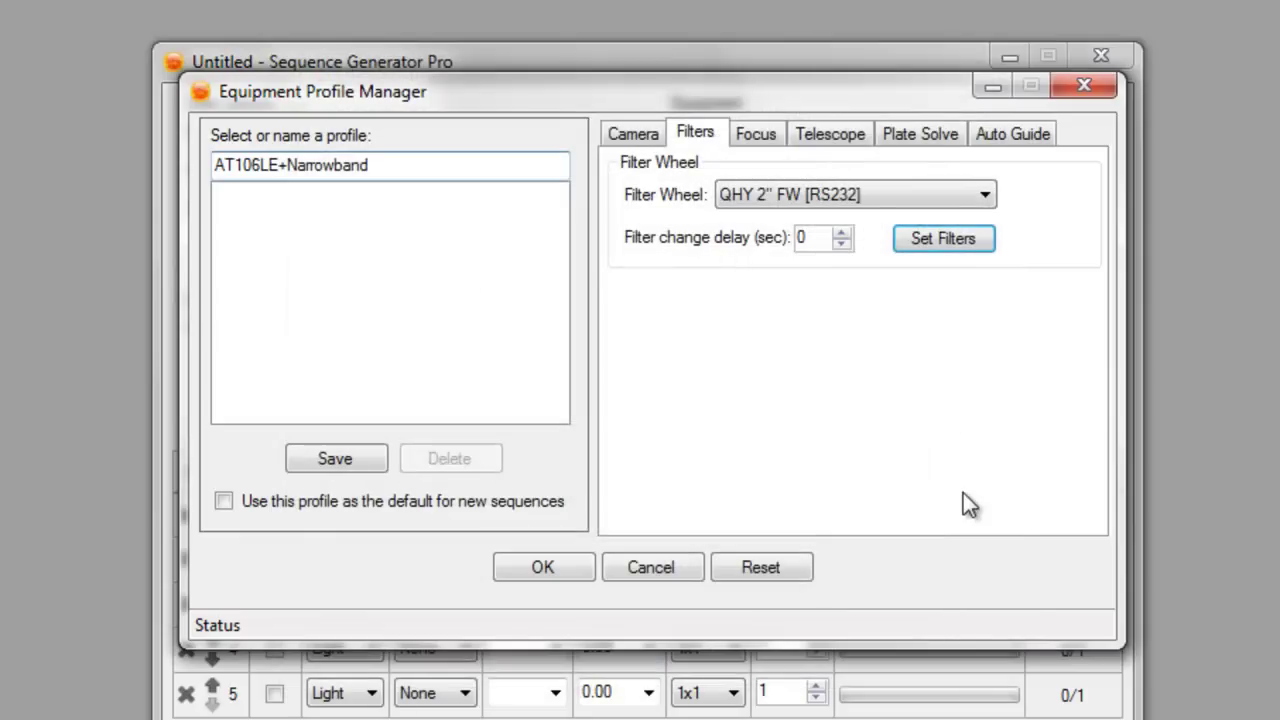
left_click(752, 140)
left_click(828, 203)
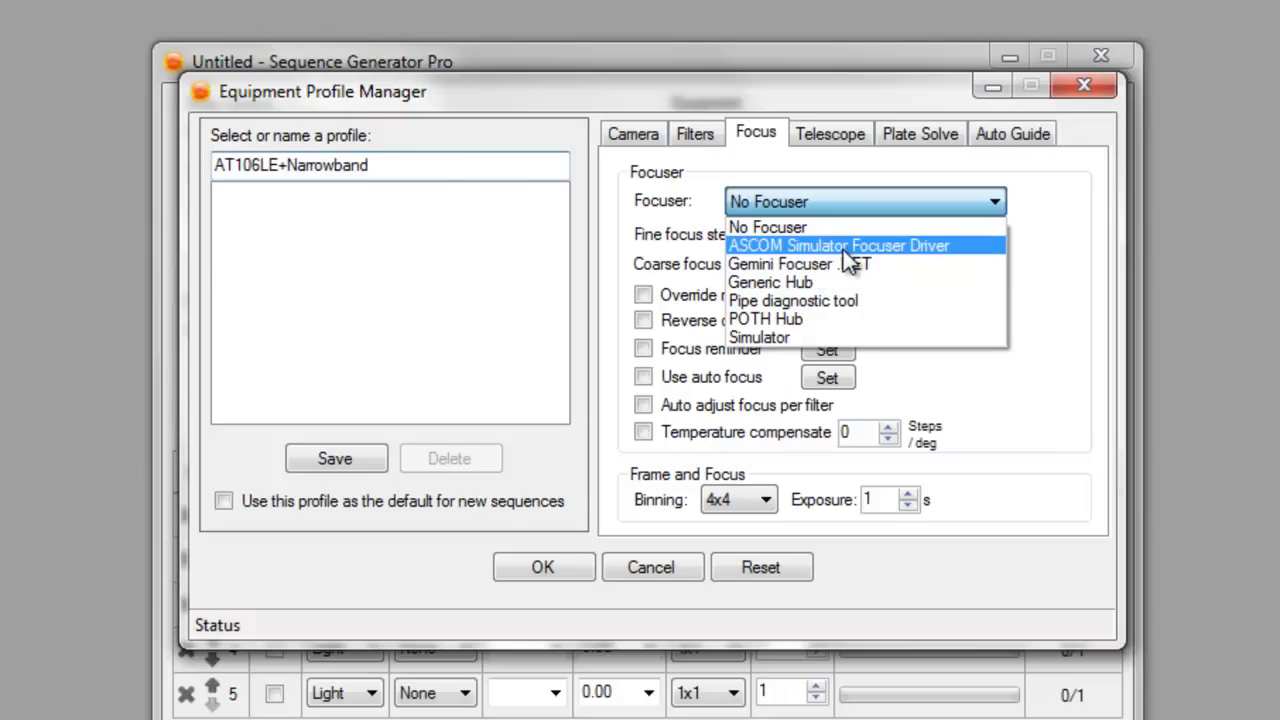
- Use Gemini Focuser .NET with fine step 10 and coarse step 100, and enable auto focus
left_click(758, 250)
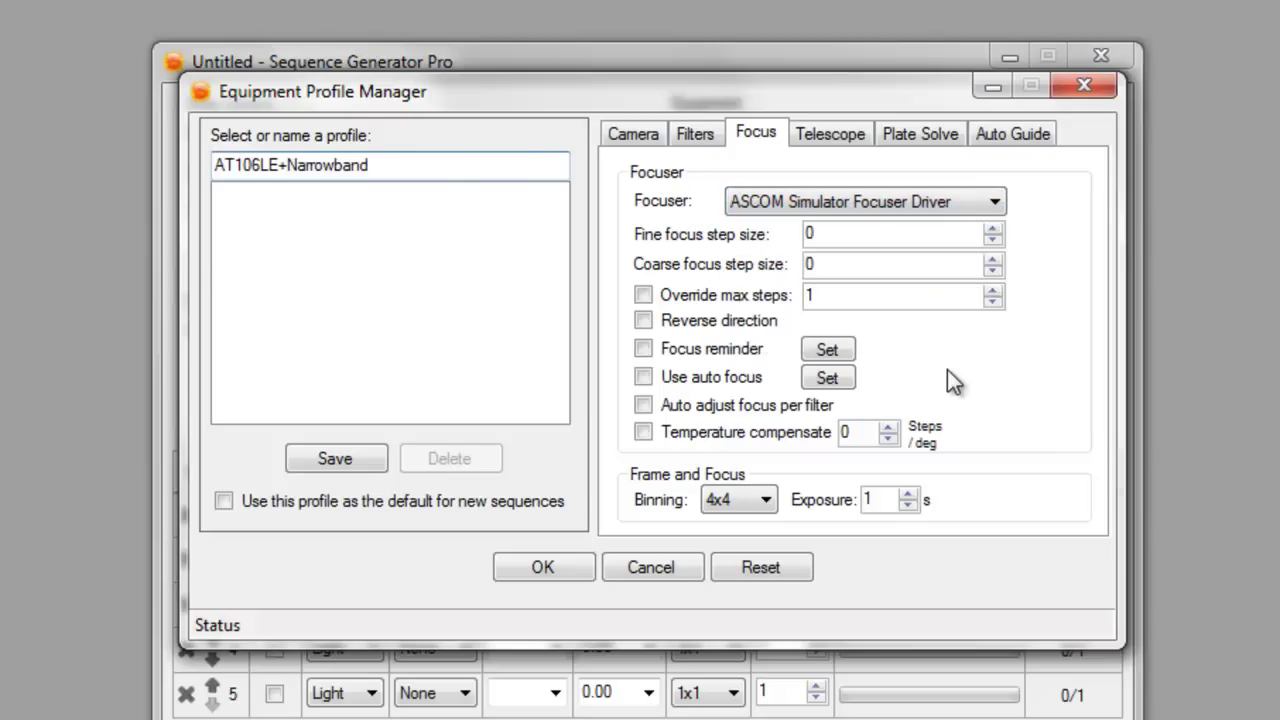
double_click(862, 232)
left_click(926, 205)
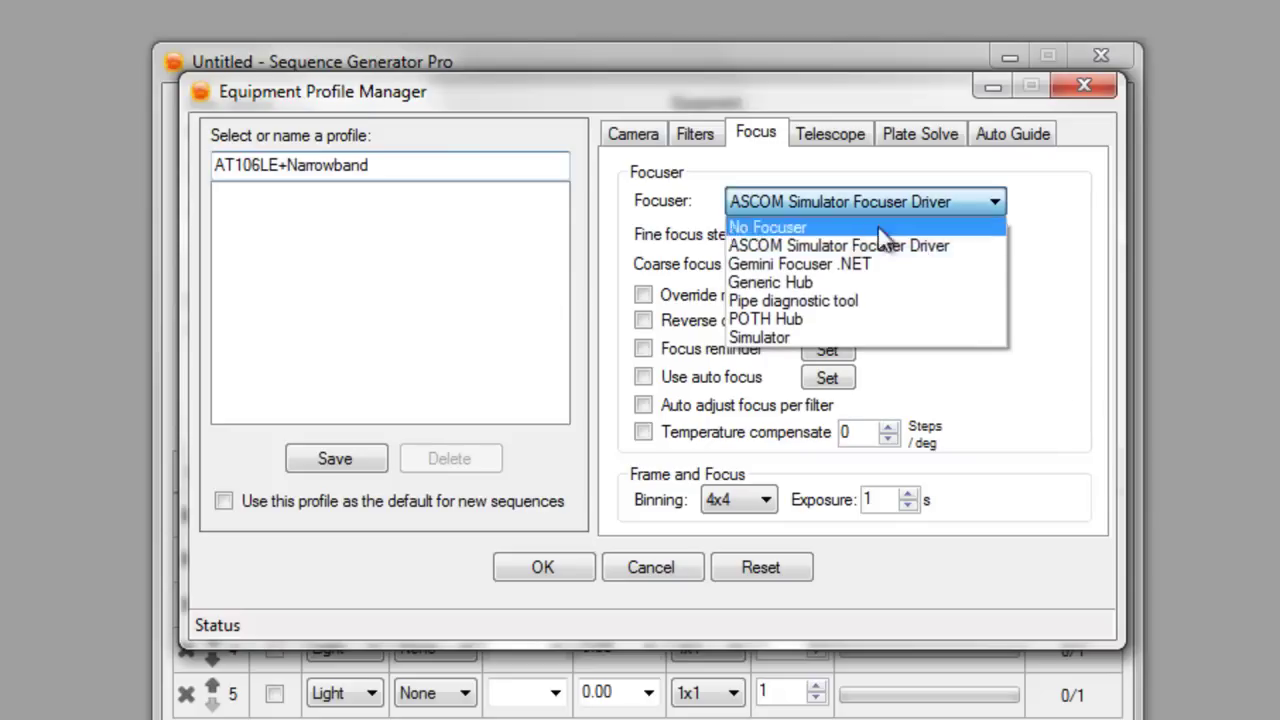
left_click(841, 265)
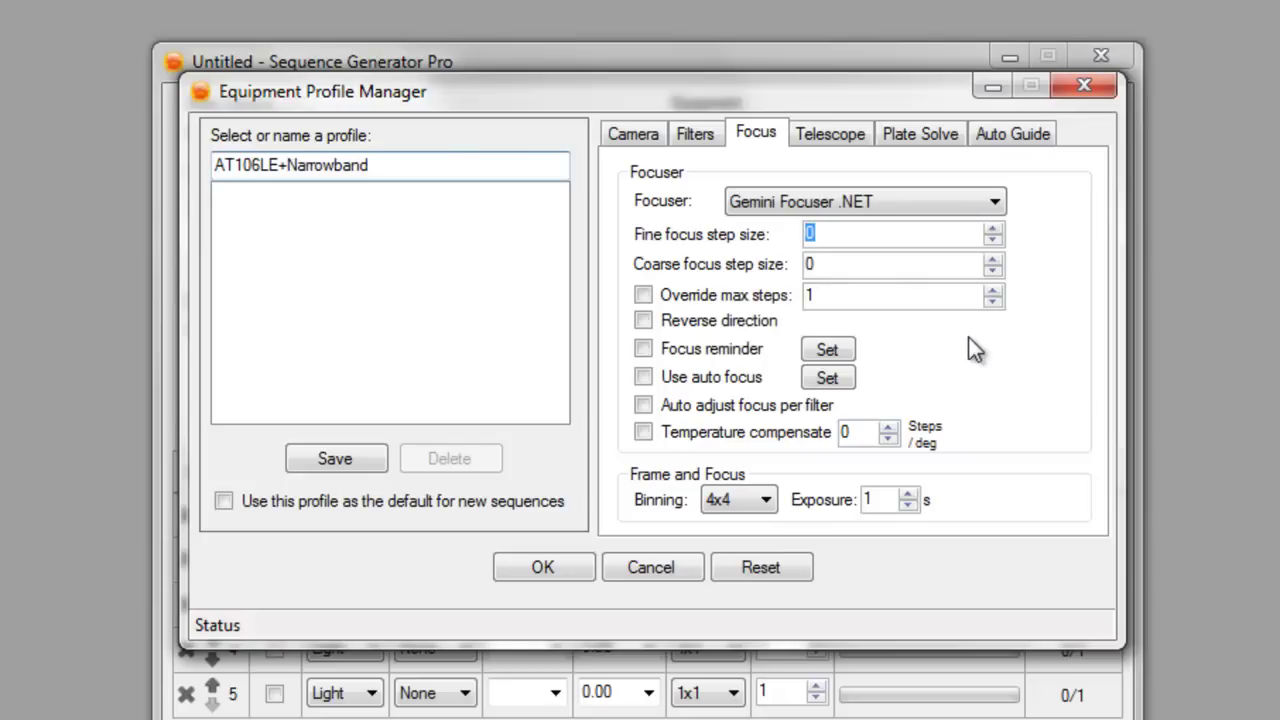
type("10")
double_click(860, 263)
type("100")
left_click(641, 380)
- Run the Sequence Generator autofocus every 1.0 degree change, with a 5 s no-filter exposure
left_click(829, 378)
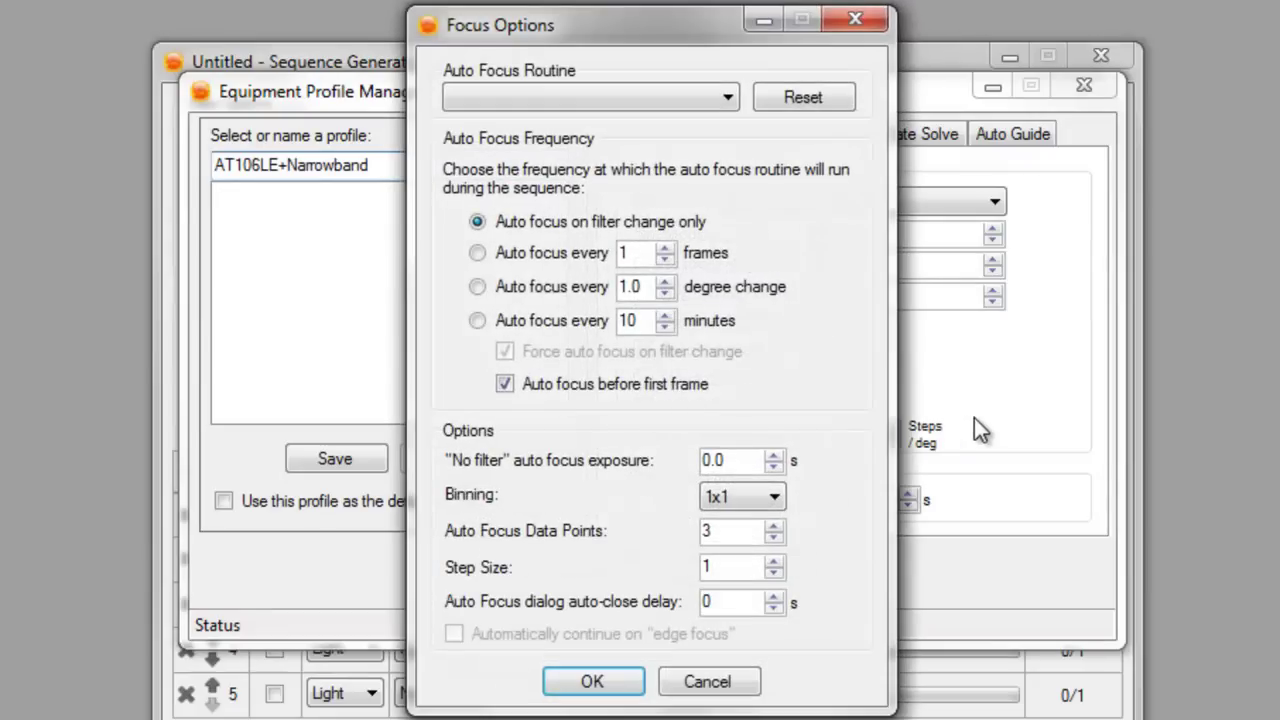
left_click(482, 288)
left_click(666, 95)
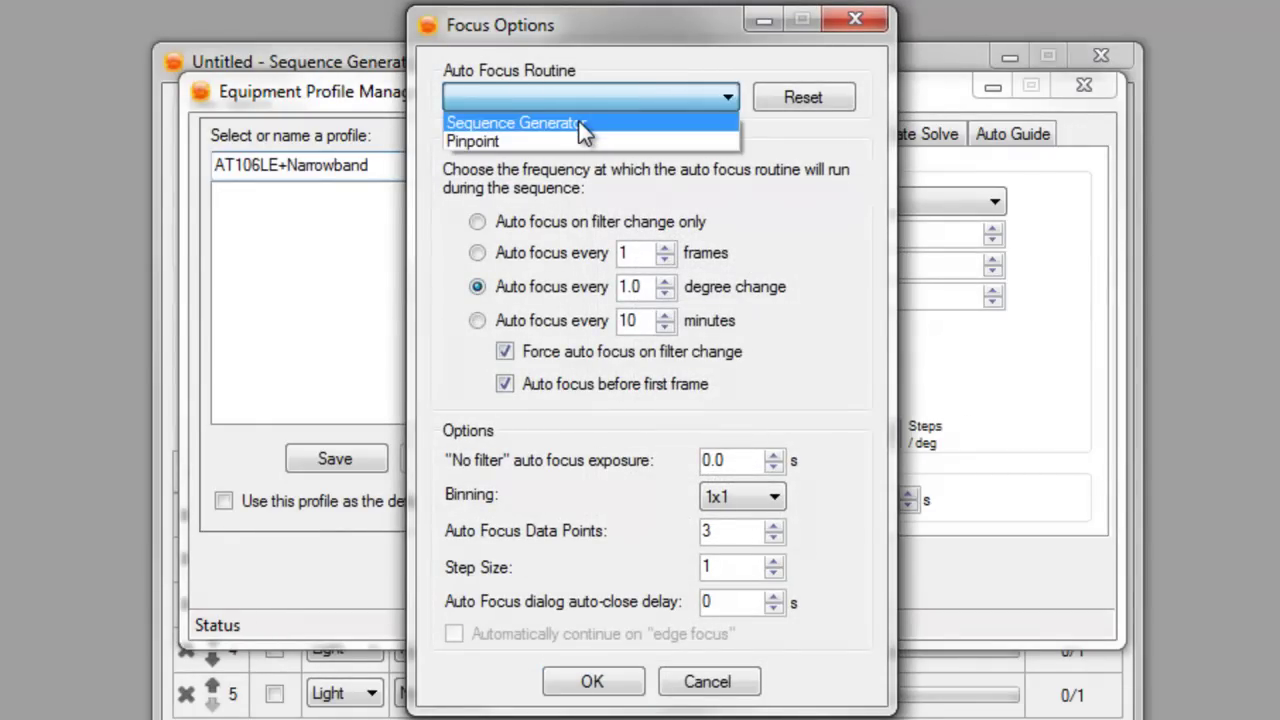
left_click(580, 122)
left_click(608, 94)
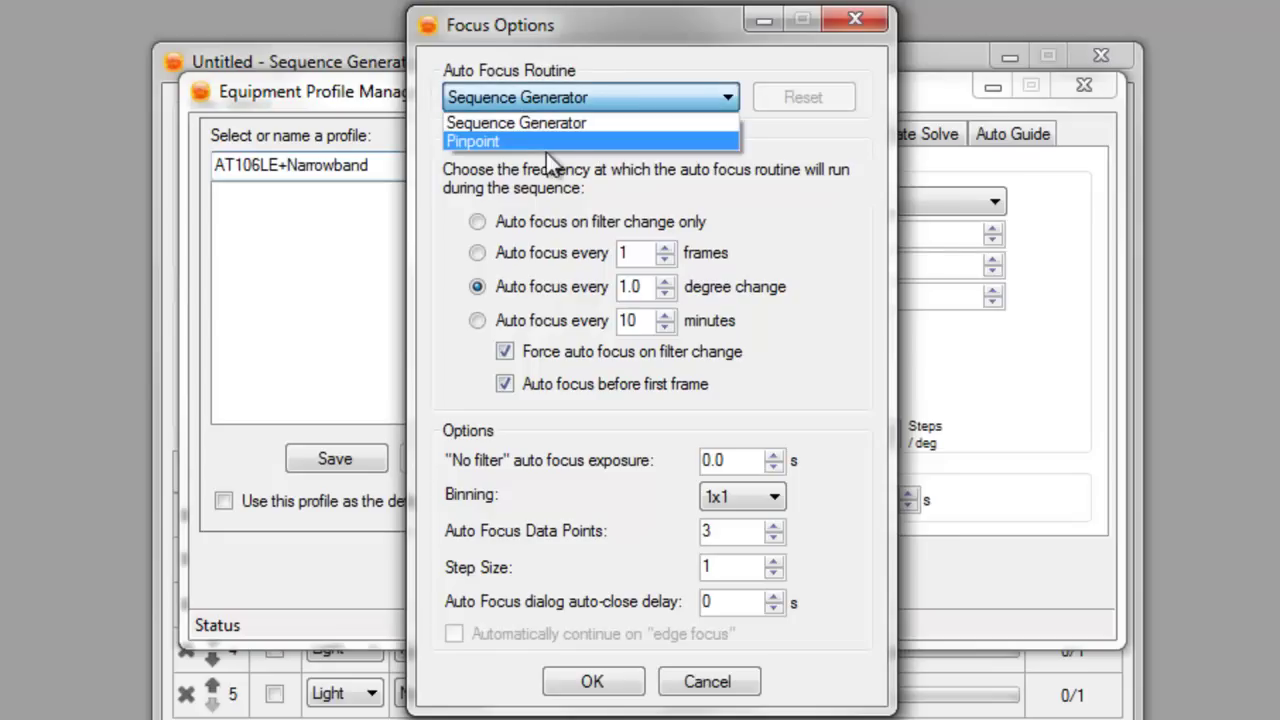
left_click(560, 125)
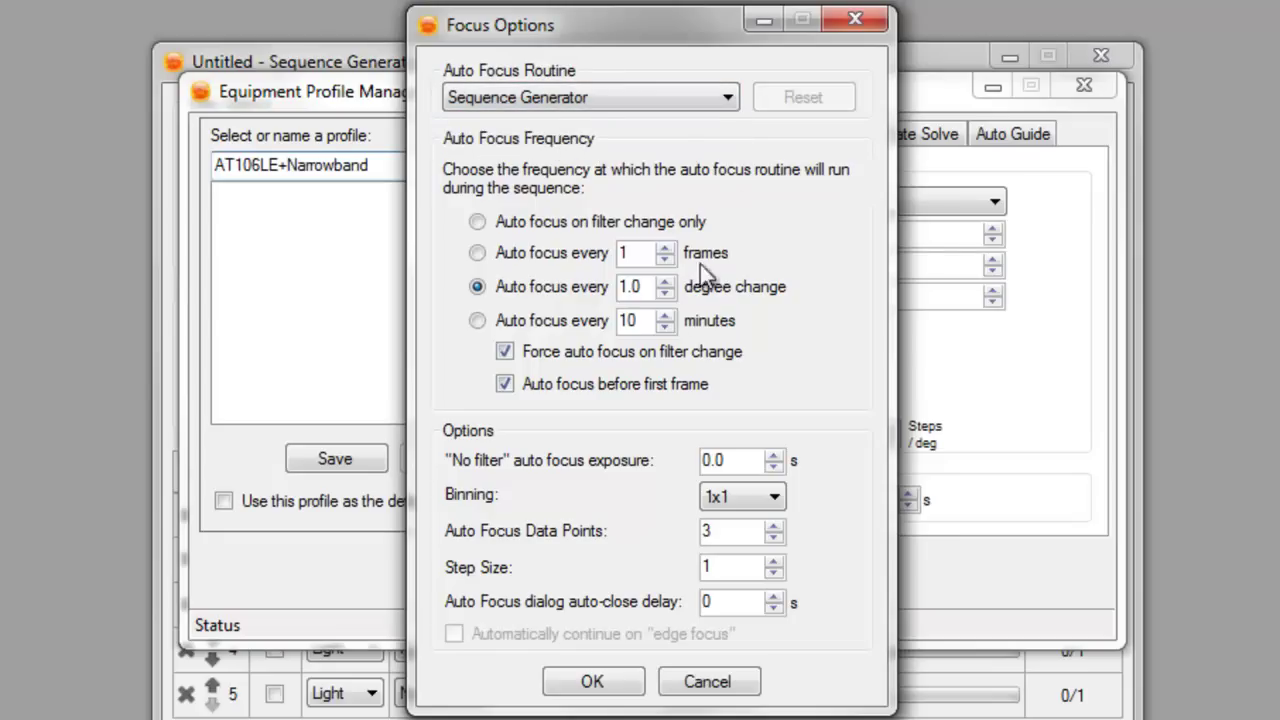
left_click_drag(750, 460, 616, 452)
type("5")
- In Focus Options, choose 2x2 binning, 9 data points, step size 15 and 30 s auto-close delay
left_click(739, 503)
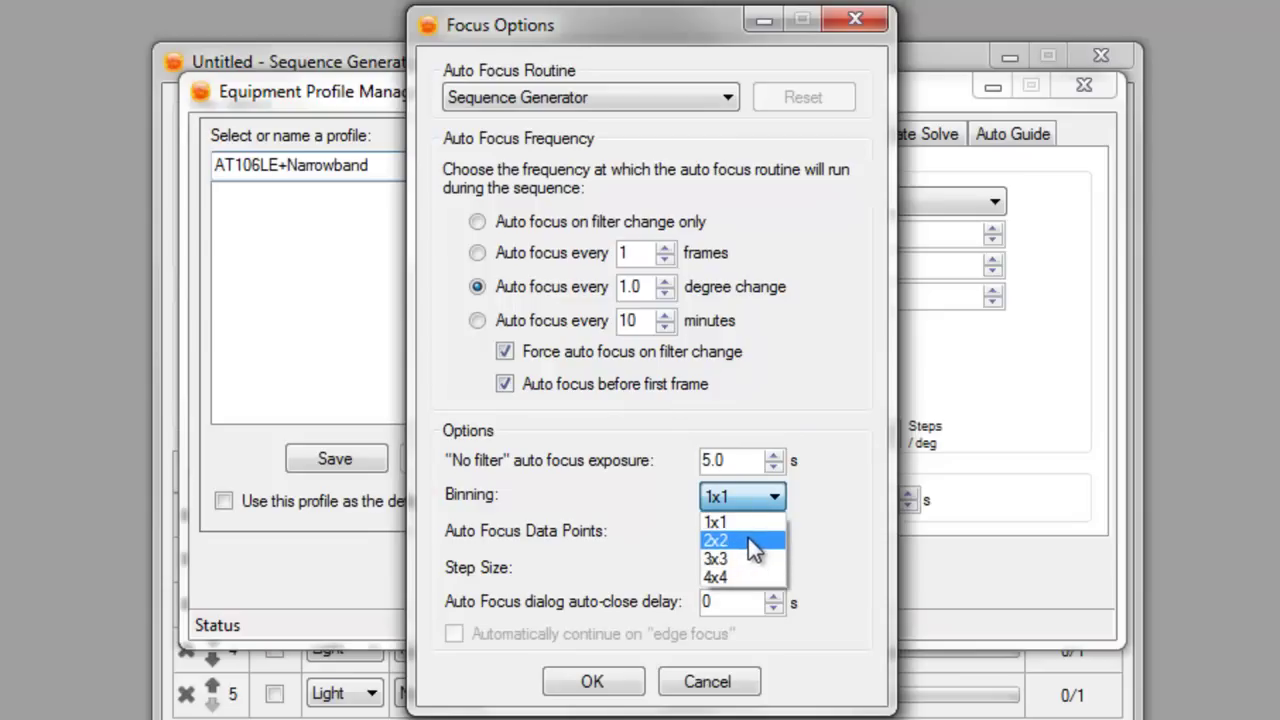
left_click(748, 540)
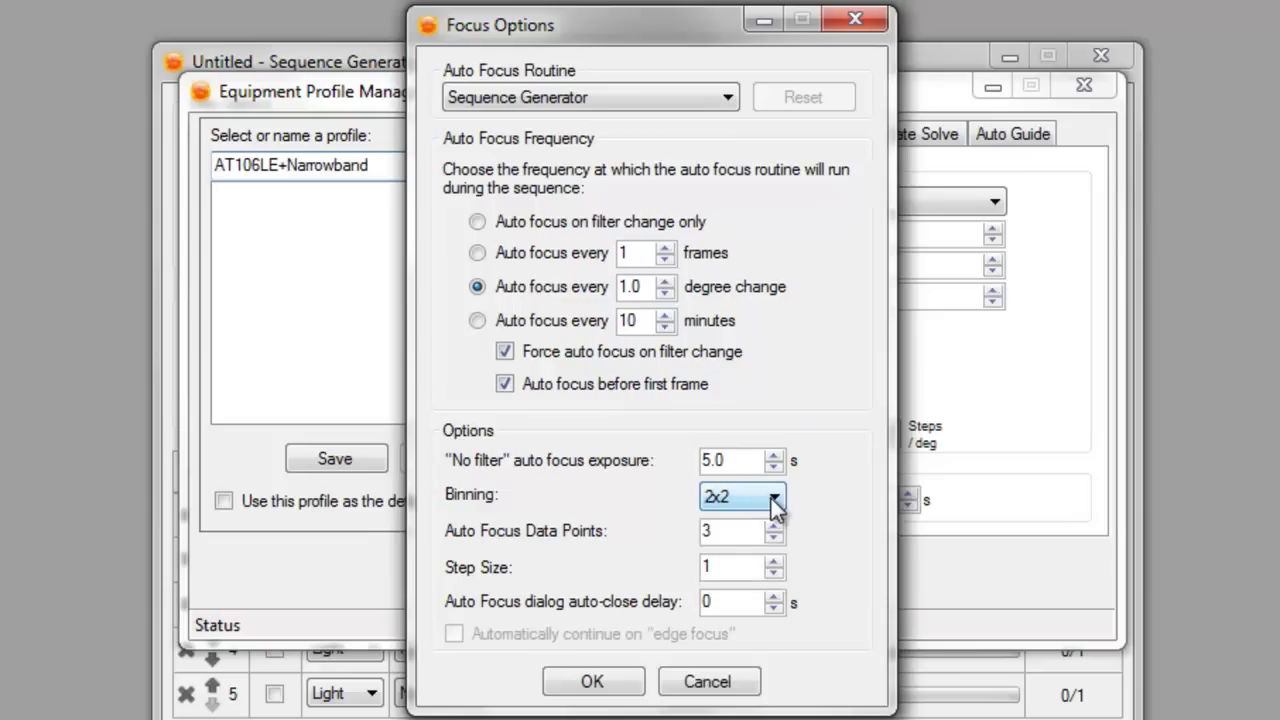
left_click(771, 498)
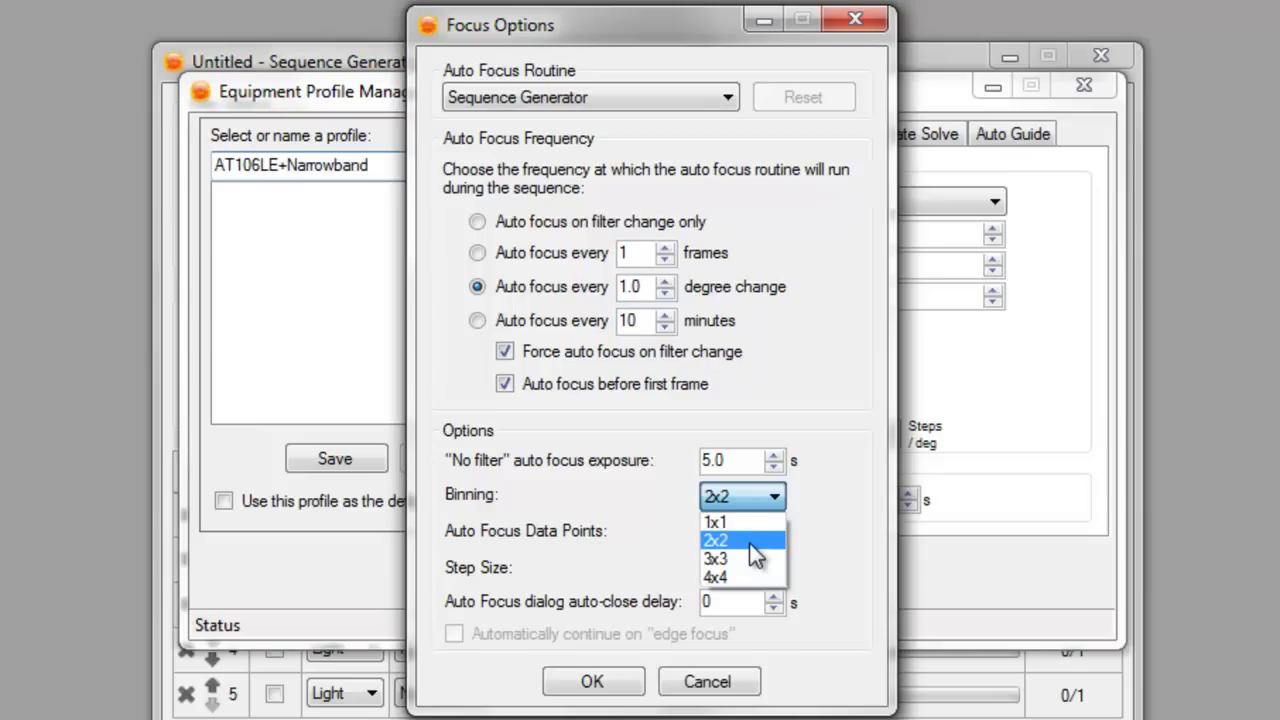
left_click(749, 545)
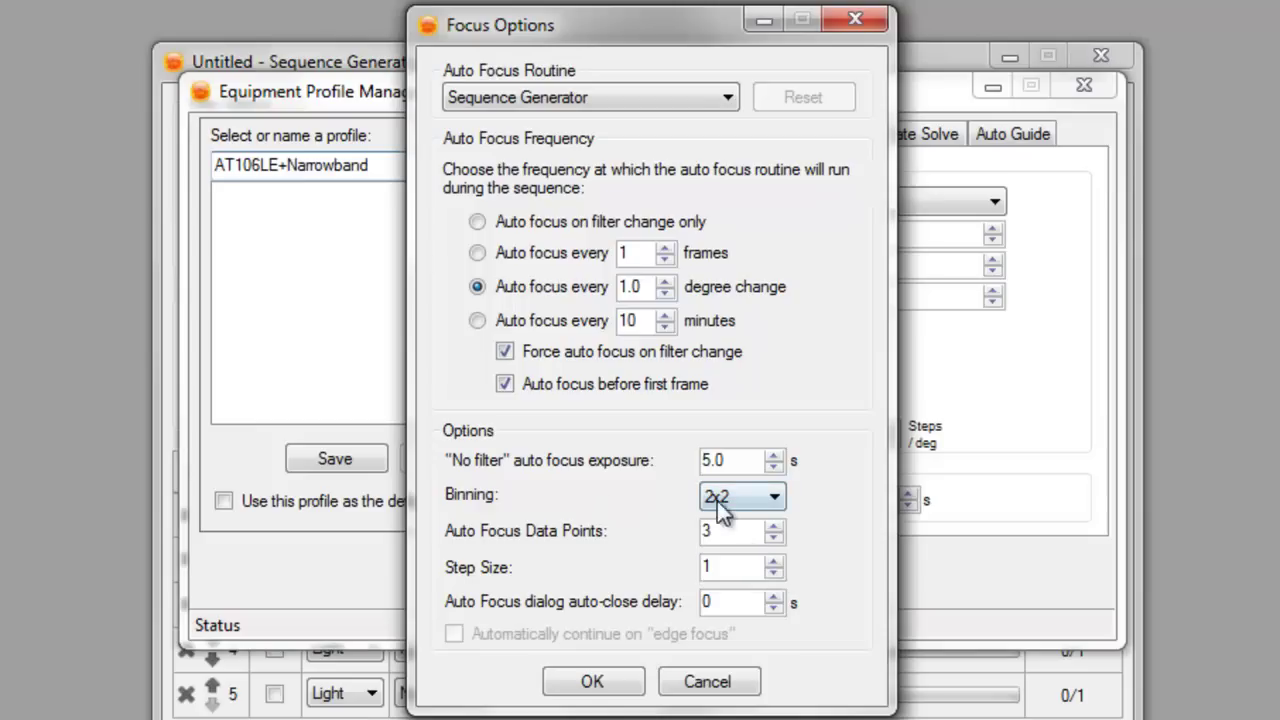
double_click(714, 531)
type("9")
double_click(737, 566)
type("15")
double_click(734, 566)
key("Tab")
type("30")
double_click(714, 604)
- Accept the autofocus options and select Gemini Telescope .NET as the telescope
left_click(612, 684)
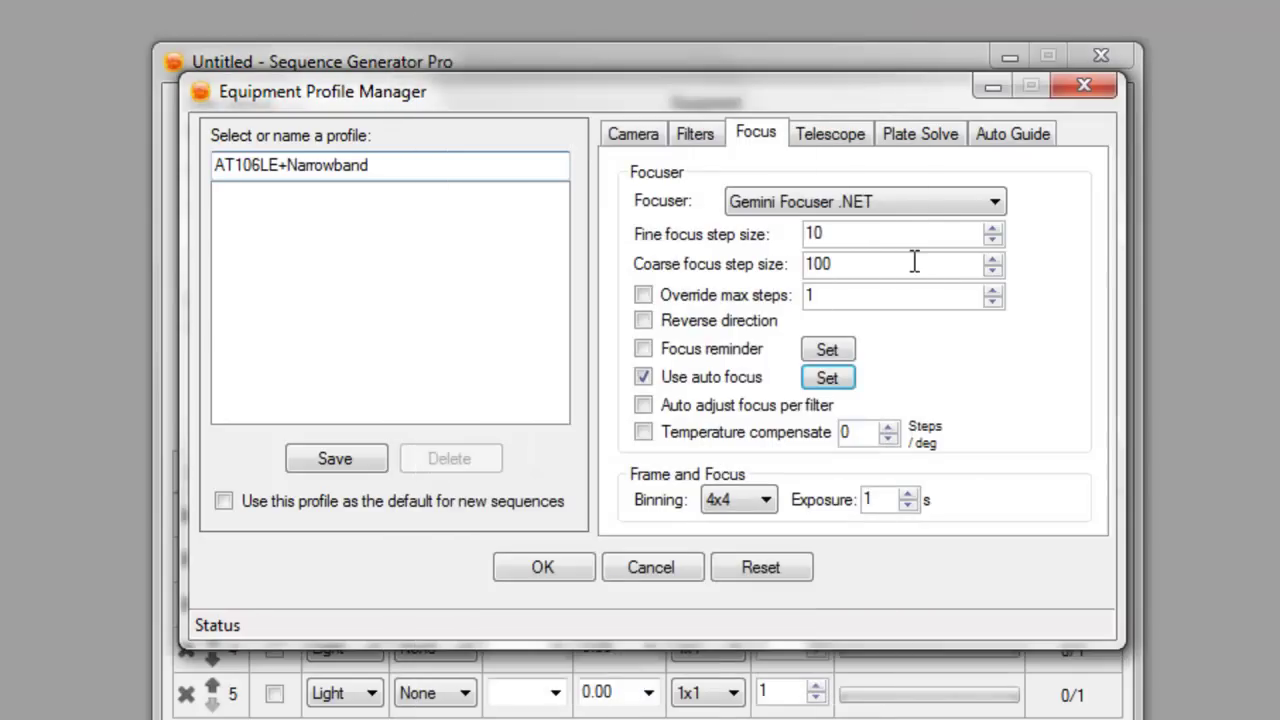
left_click(833, 136)
left_click(896, 196)
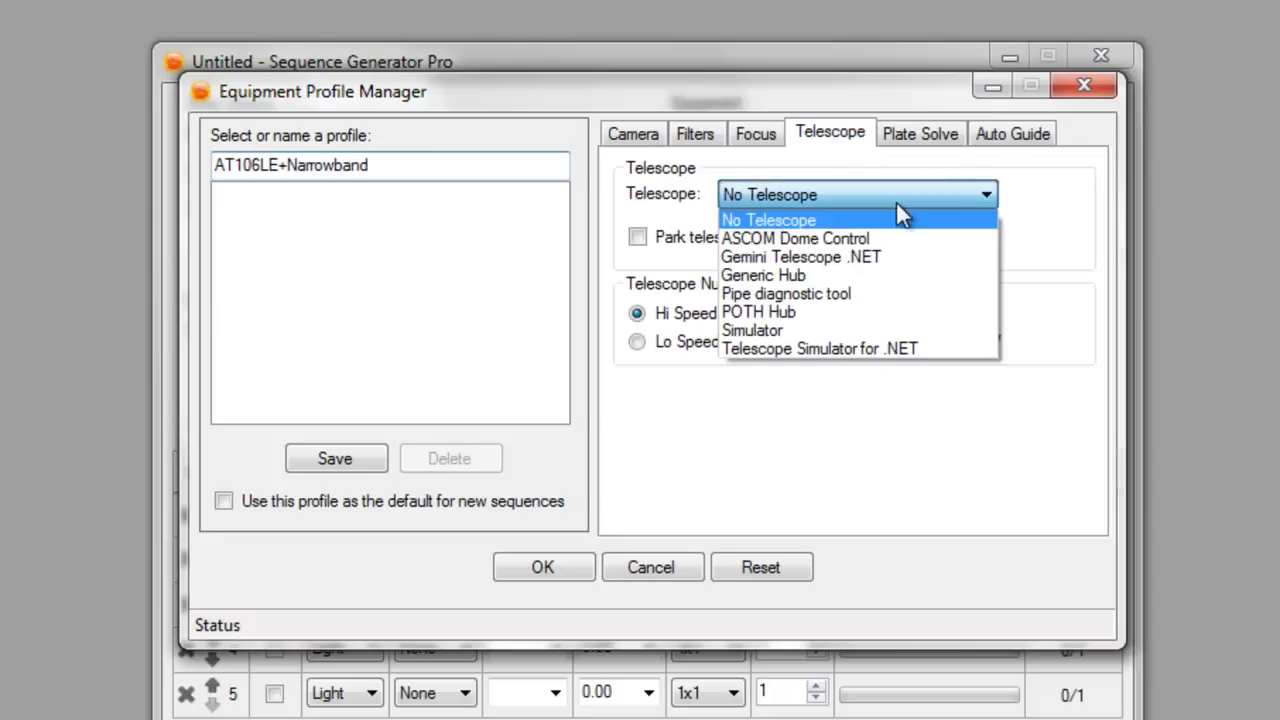
left_click(871, 257)
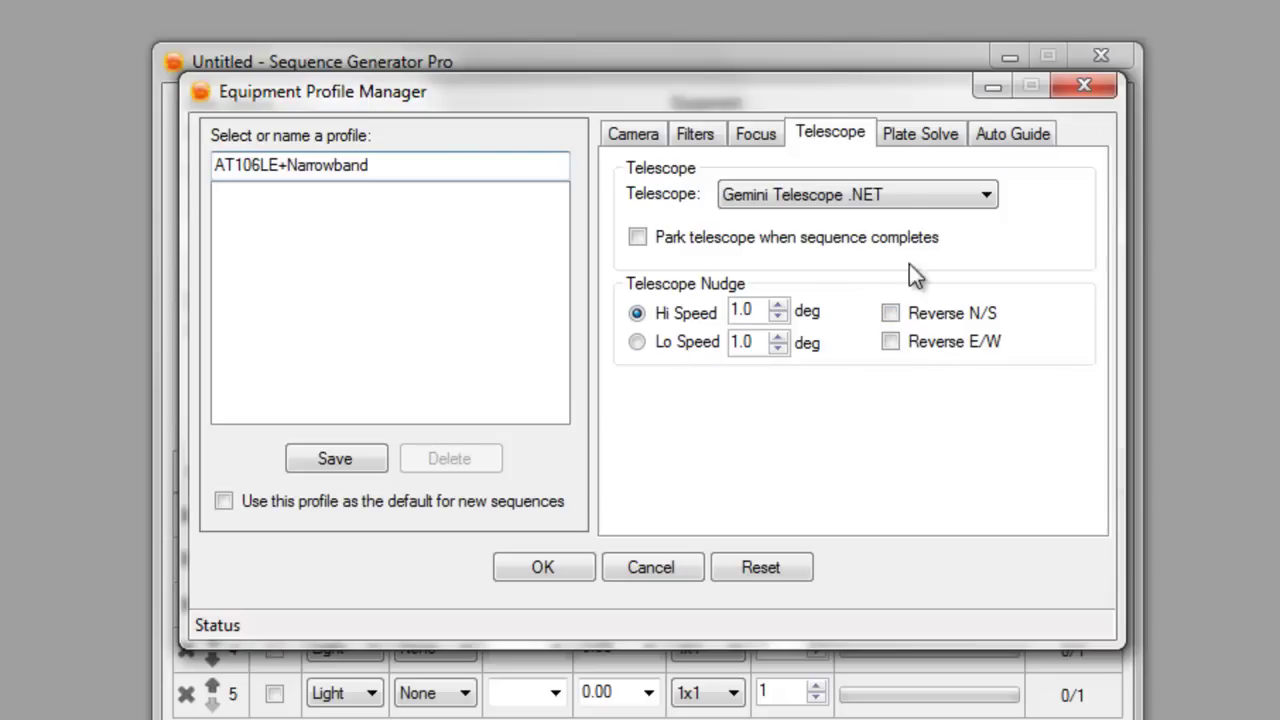
- Choose Elbrus as the plate-solving interface
left_click(910, 133)
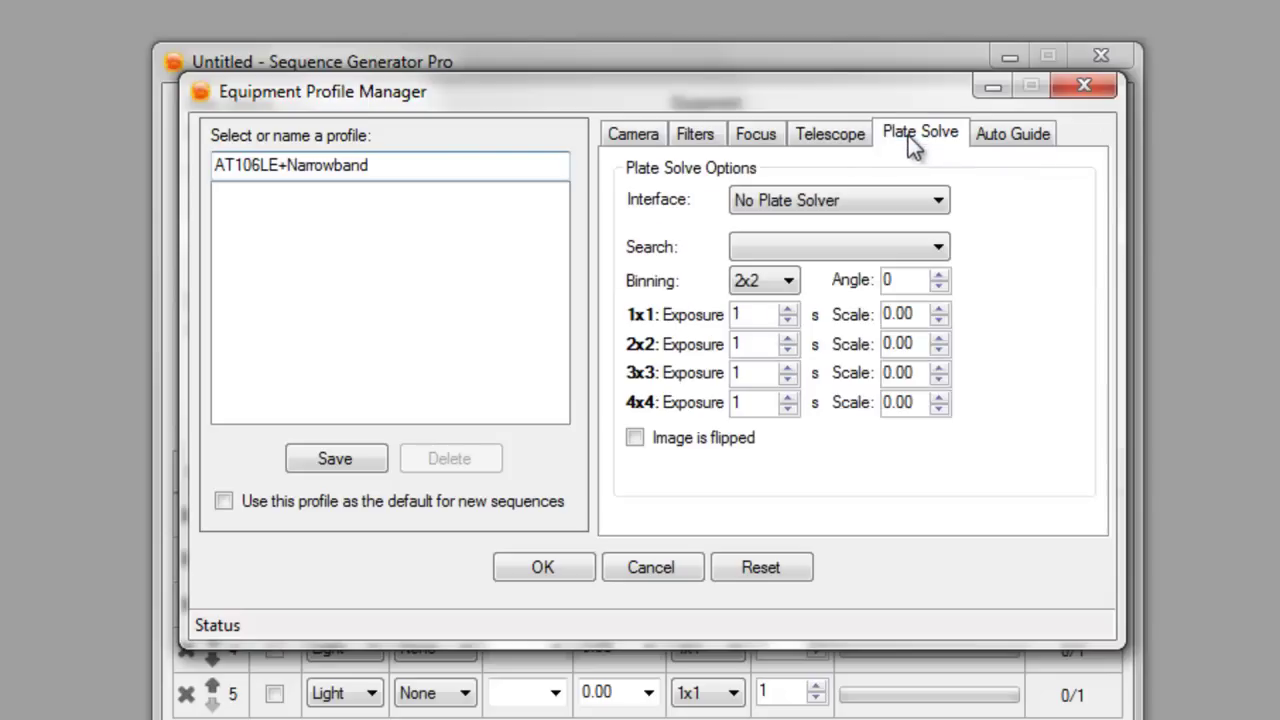
left_click(852, 208)
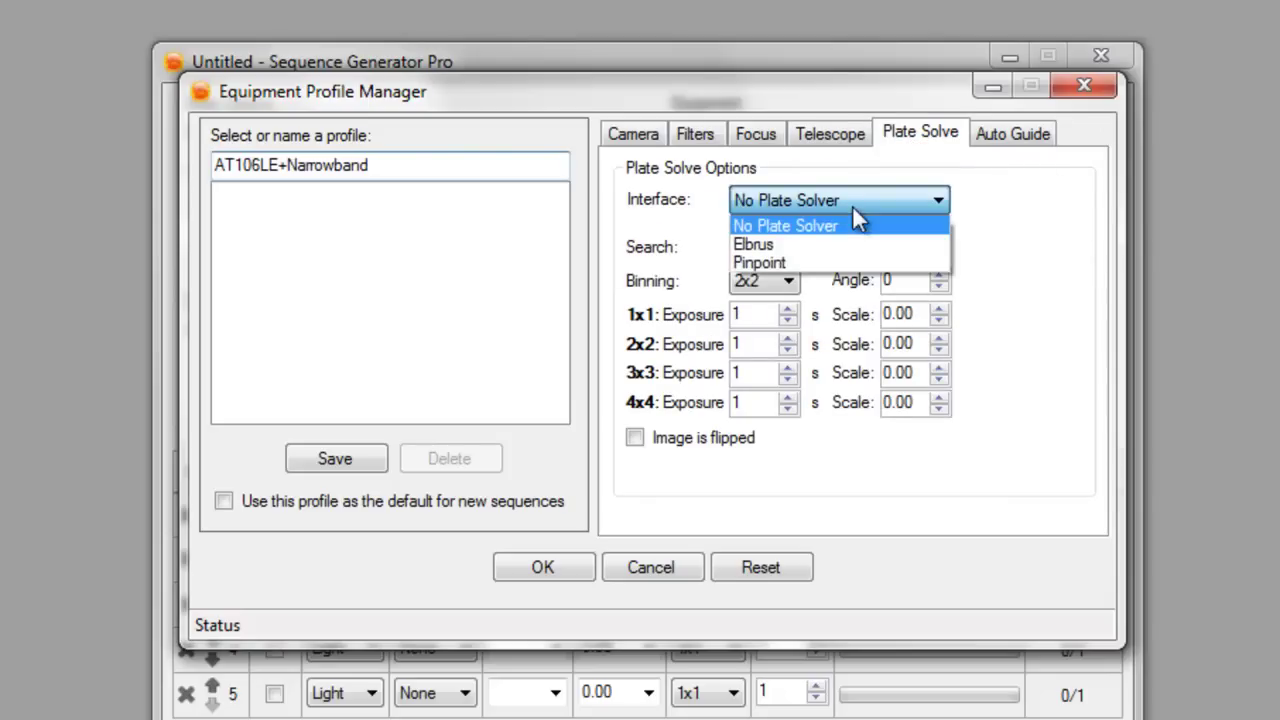
left_click(796, 245)
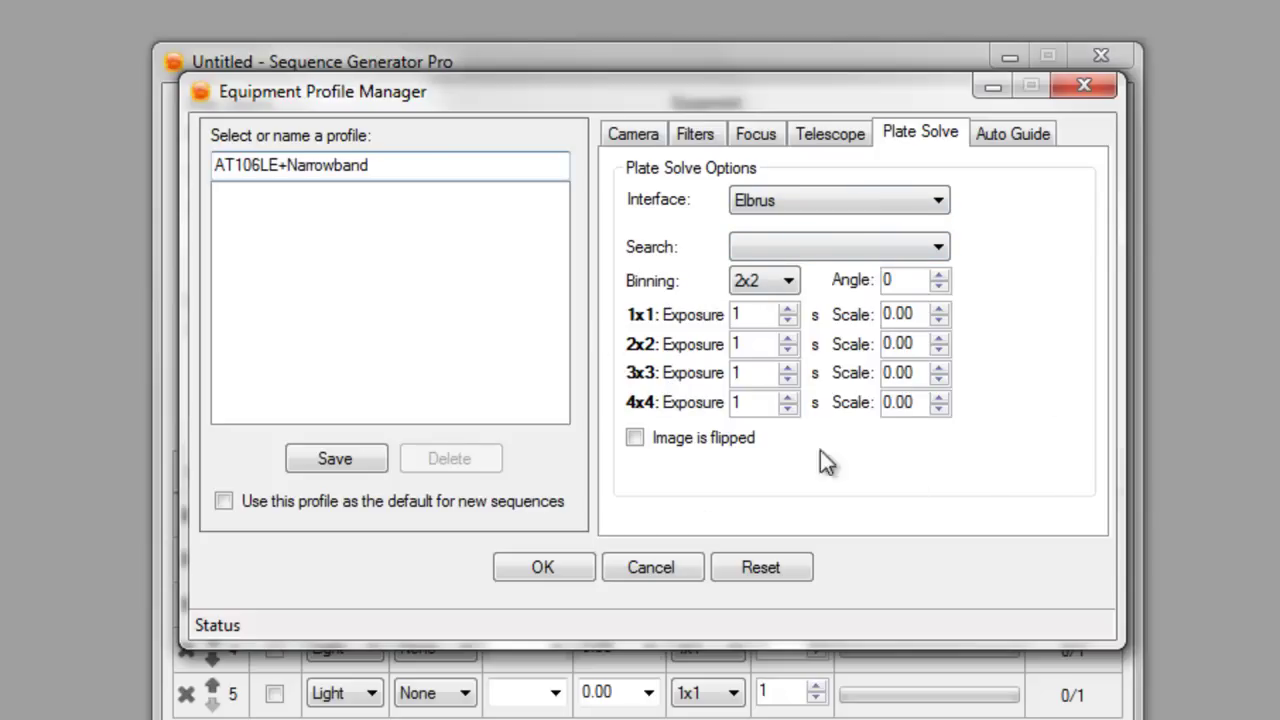
- Set the auto guide interface to PHD and enable Extreme Dither with a 0.3 settle threshold
left_click(1012, 136)
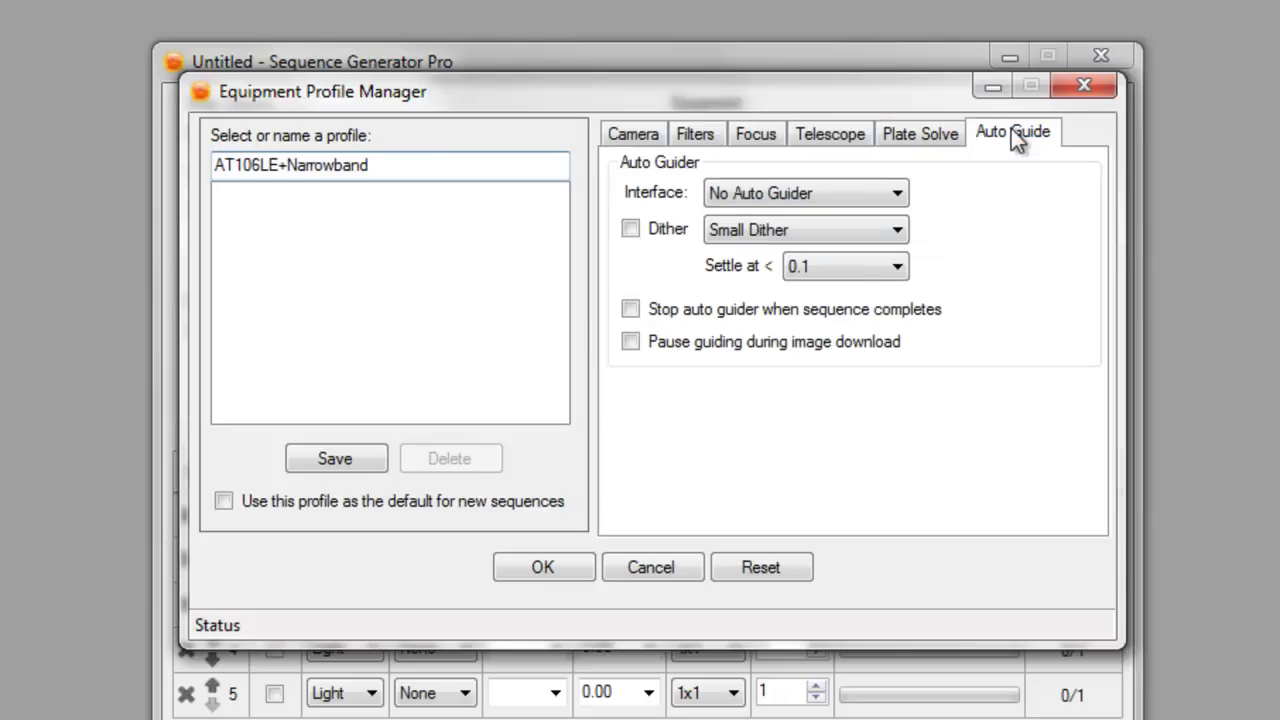
left_click(848, 191)
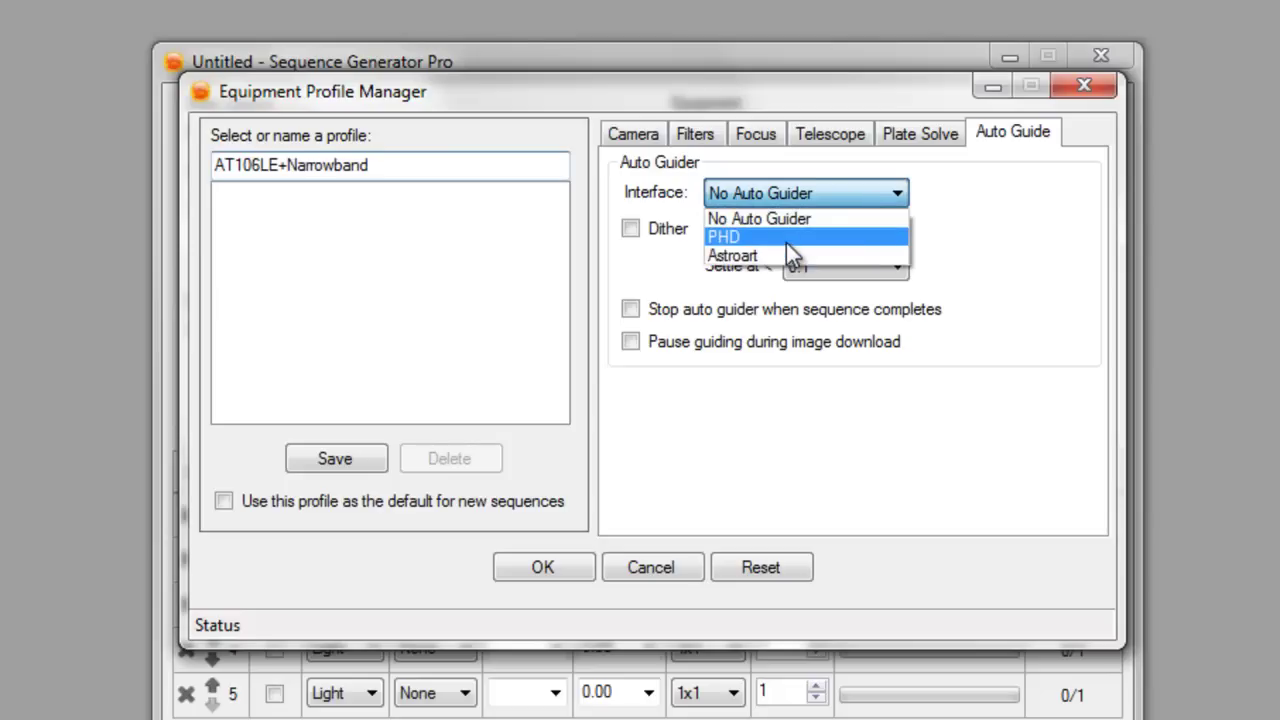
left_click(786, 242)
left_click(833, 223)
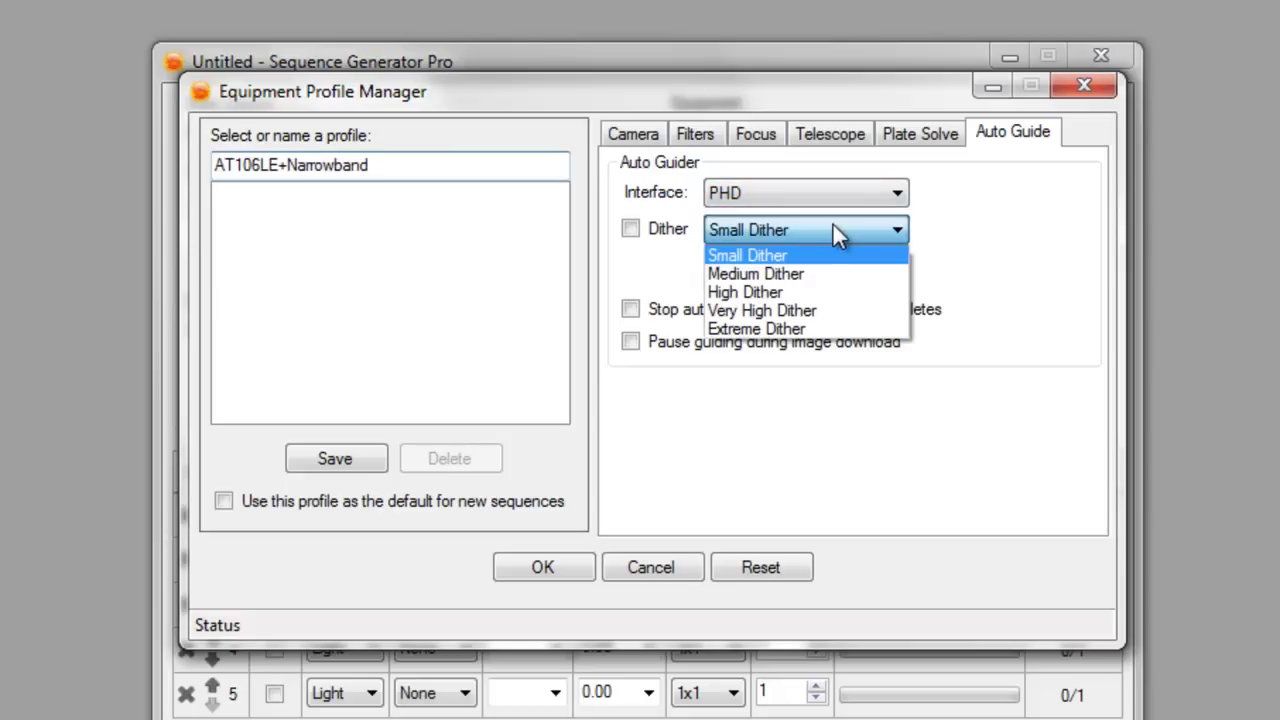
left_click(823, 332)
left_click(631, 229)
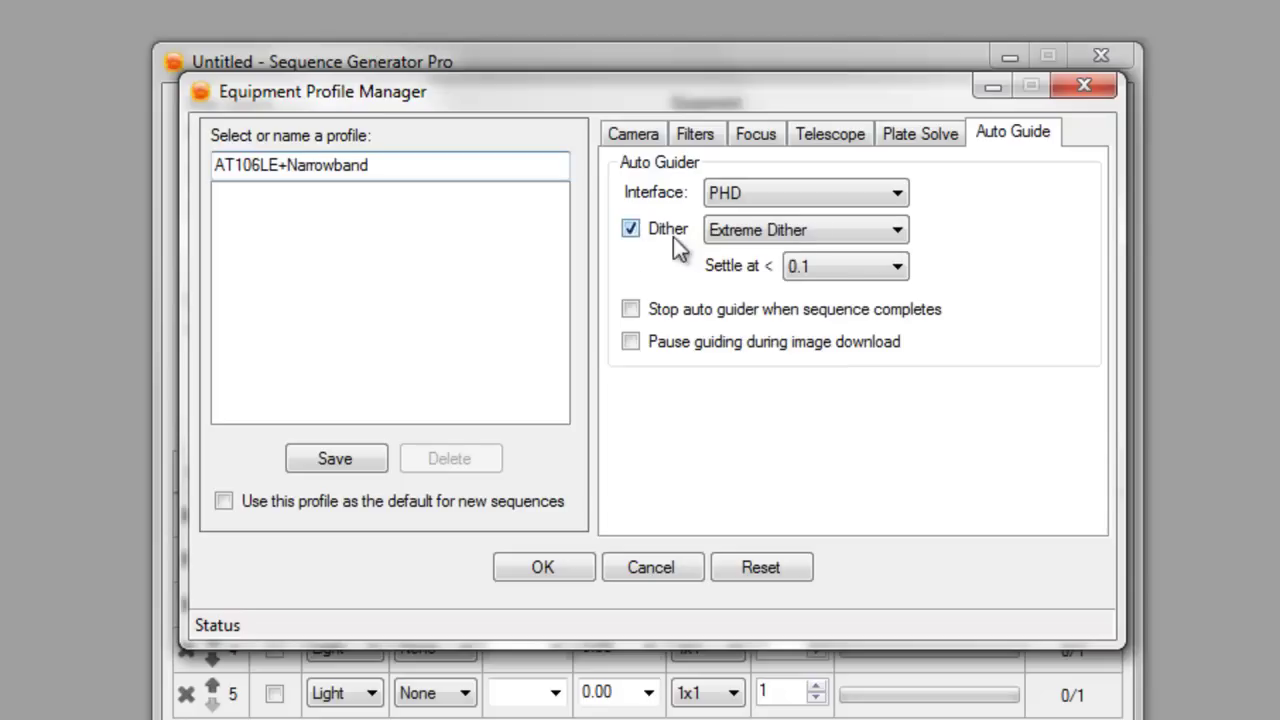
left_click(828, 268)
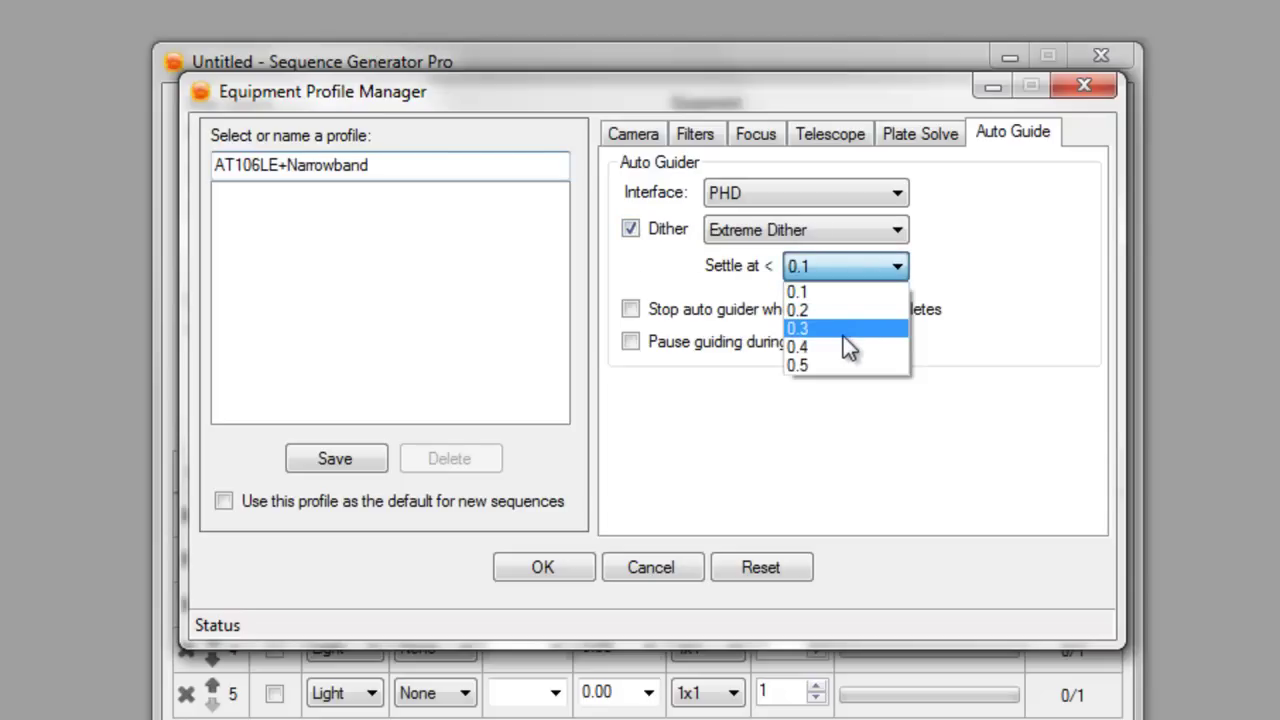
left_click(843, 335)
left_click(850, 266)
left_click(840, 333)
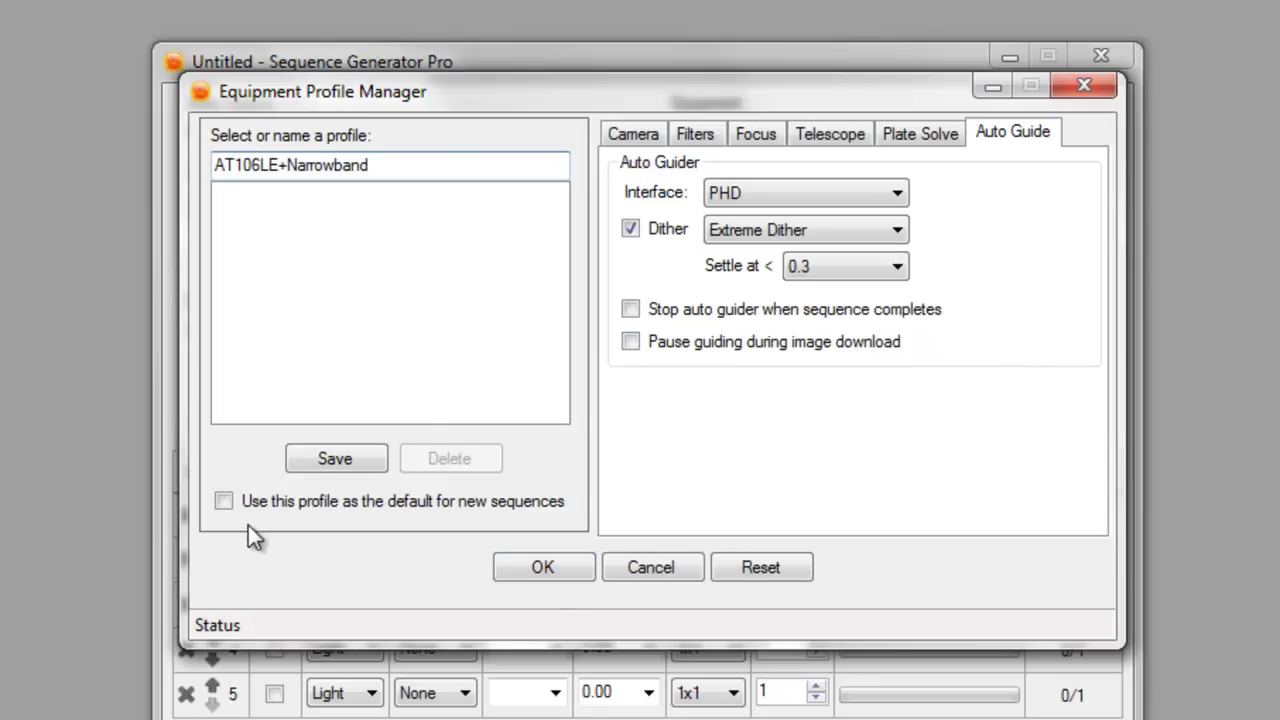
- Save the AT106LE+Narrowband profile, review its tabs, and close the profile manager with OK
left_click(348, 457)
left_click(292, 194)
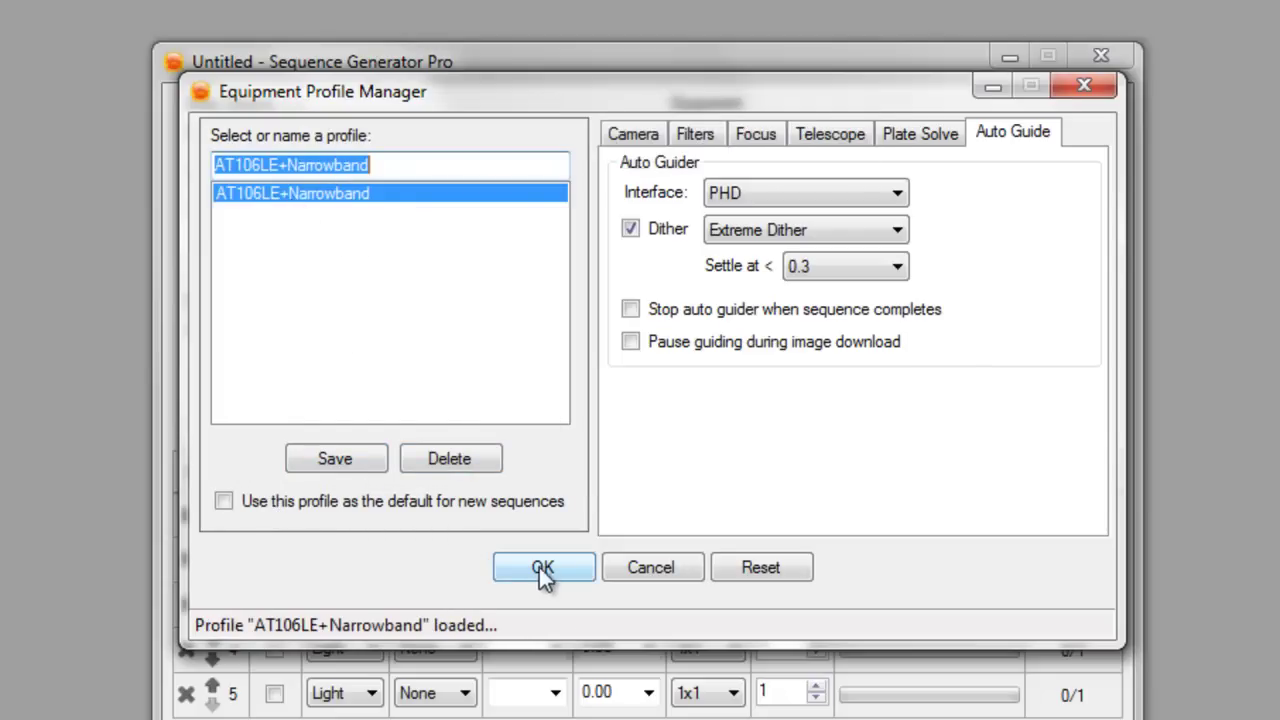
left_click(639, 142)
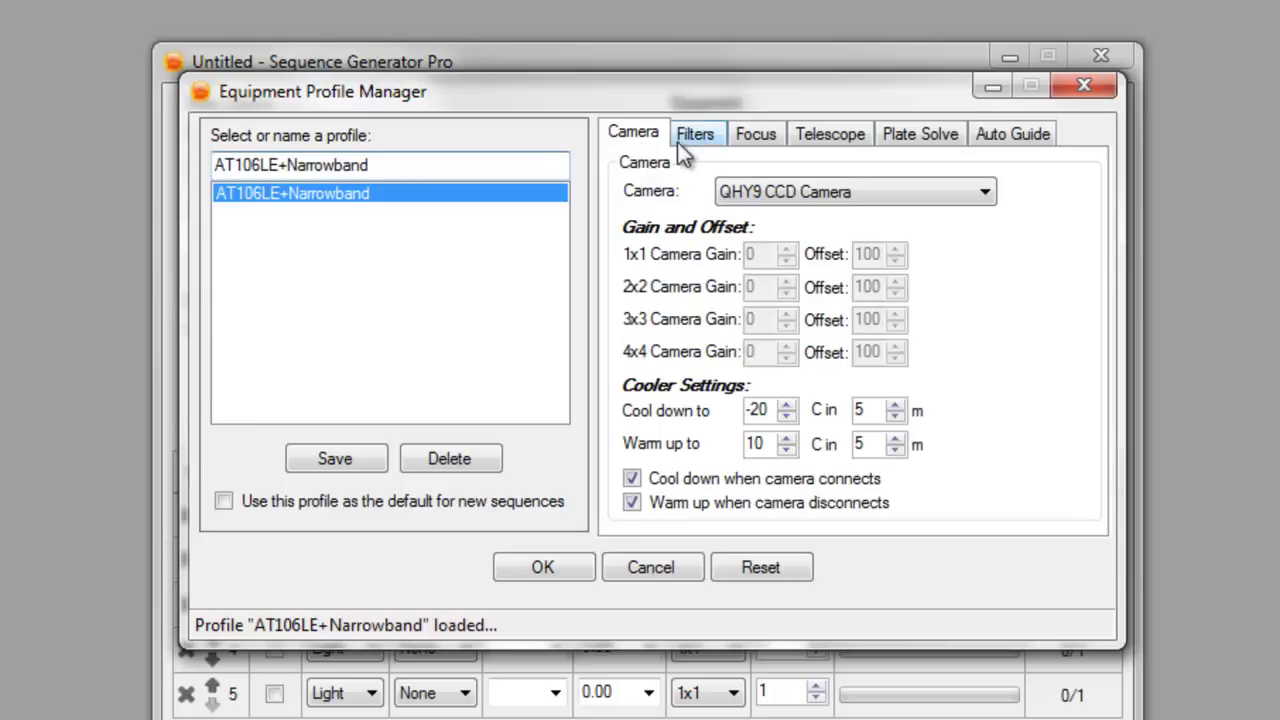
left_click(712, 134)
left_click(756, 136)
left_click(829, 136)
left_click(1013, 134)
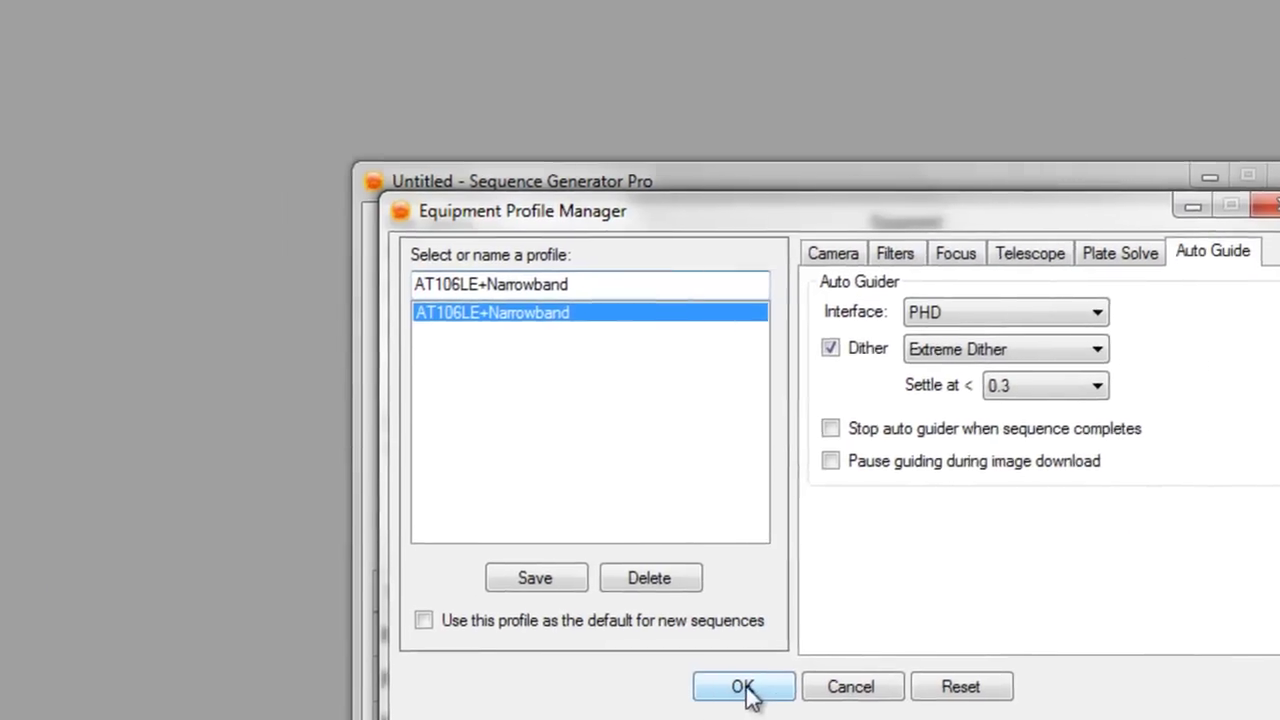
left_click(743, 687)
- Start a new sequence with profile, selecting AT106LE+Narrowband in the chooser
left_click(30, 57)
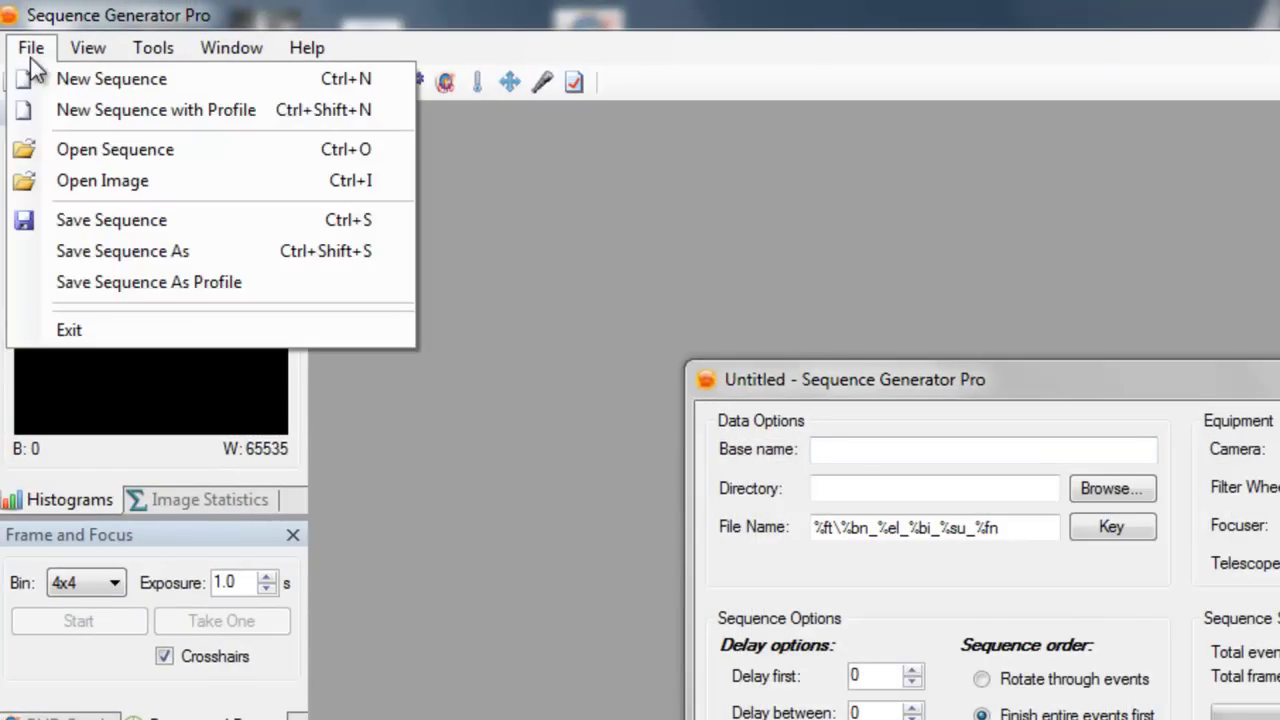
left_click(81, 99)
left_click(560, 284)
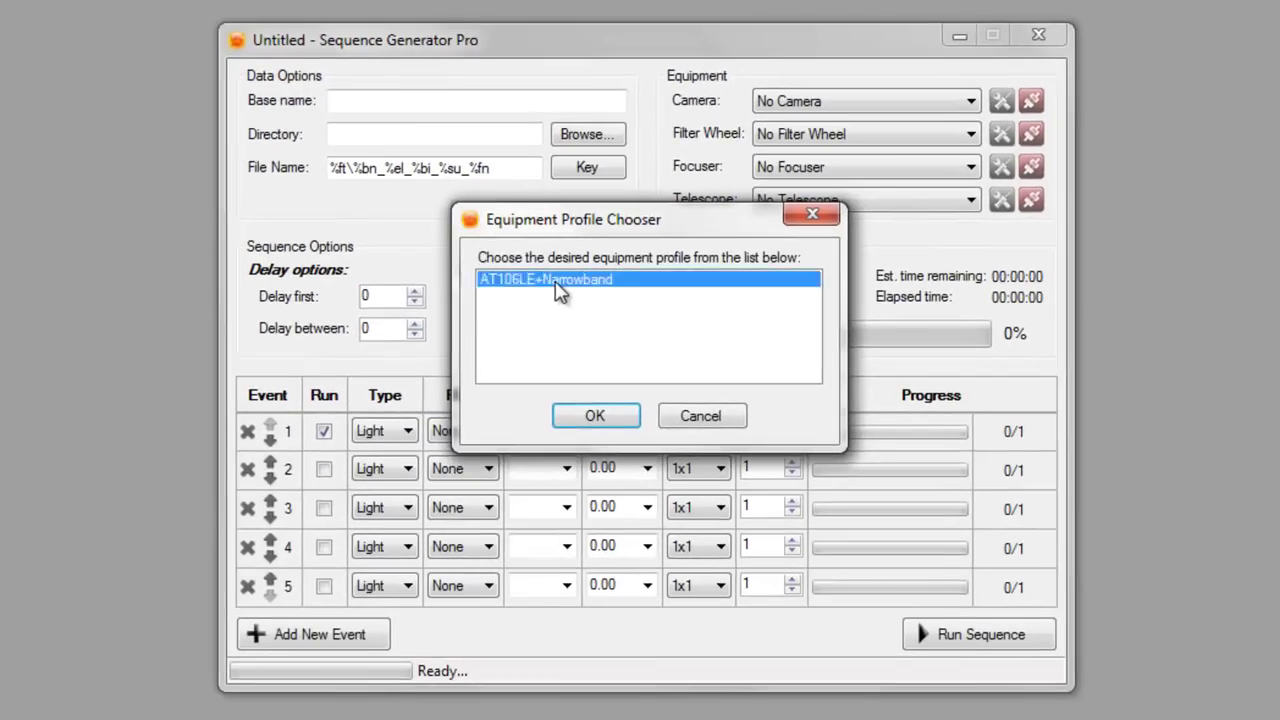
- Load AT106LE+Narrowband into the new sequence and check its filter list and camera controls
left_click(598, 416)
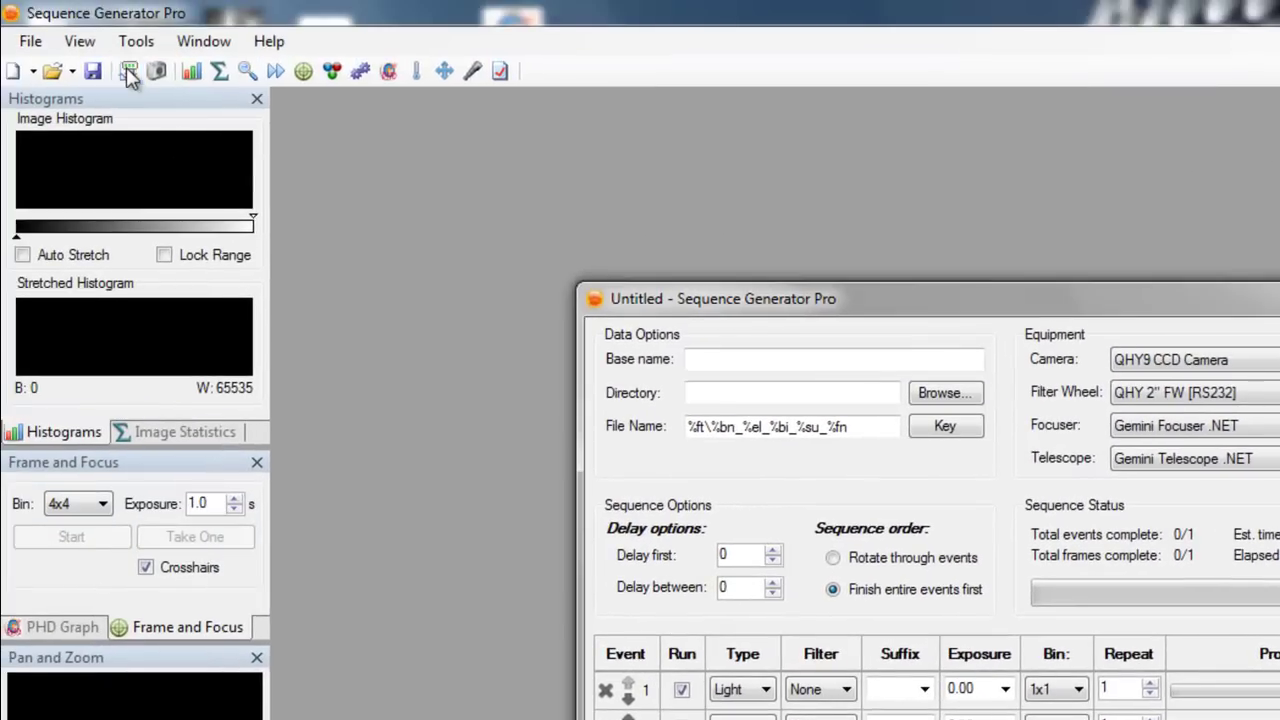
left_click(129, 72)
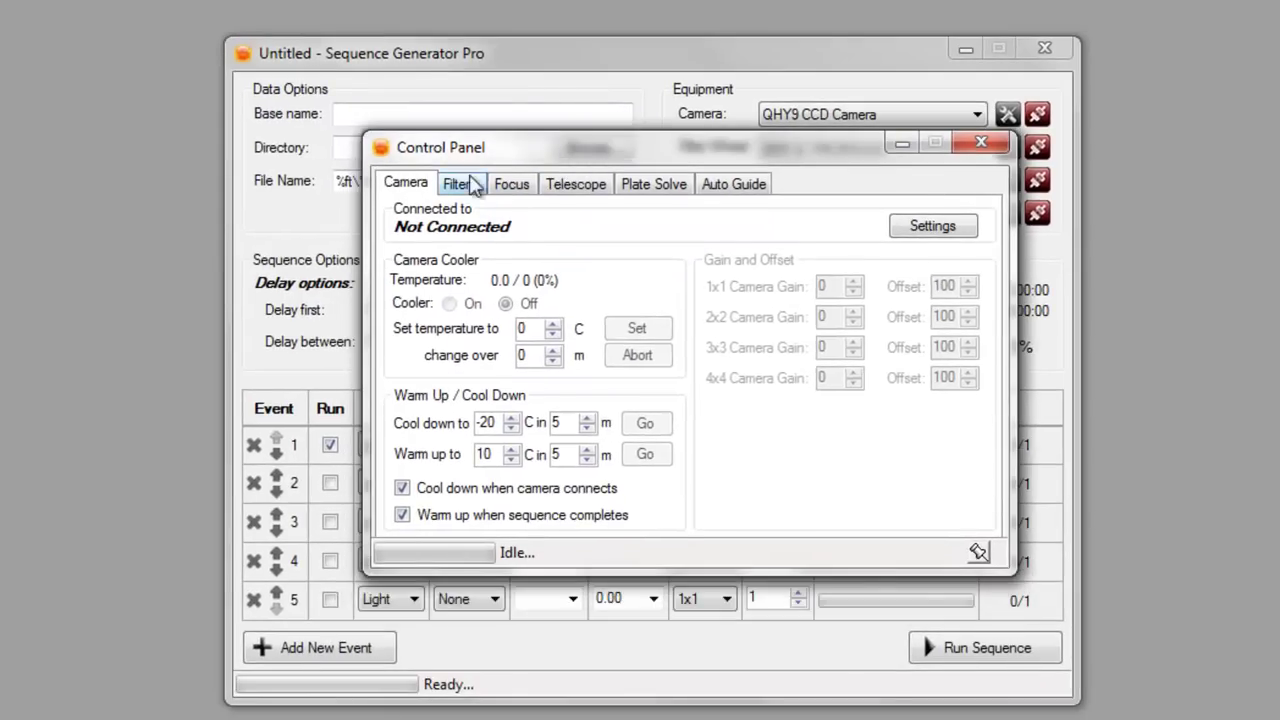
left_click(461, 217)
left_click(845, 345)
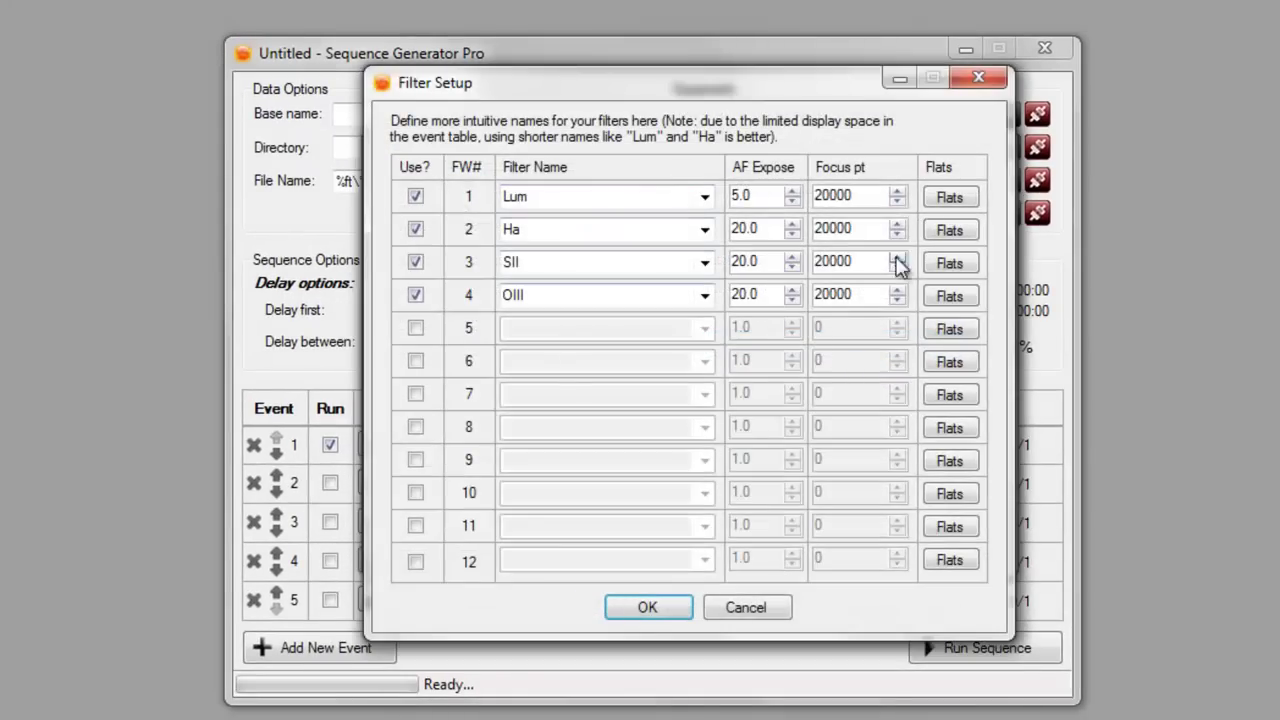
left_click(772, 608)
left_click_drag(803, 140, 959, 326)
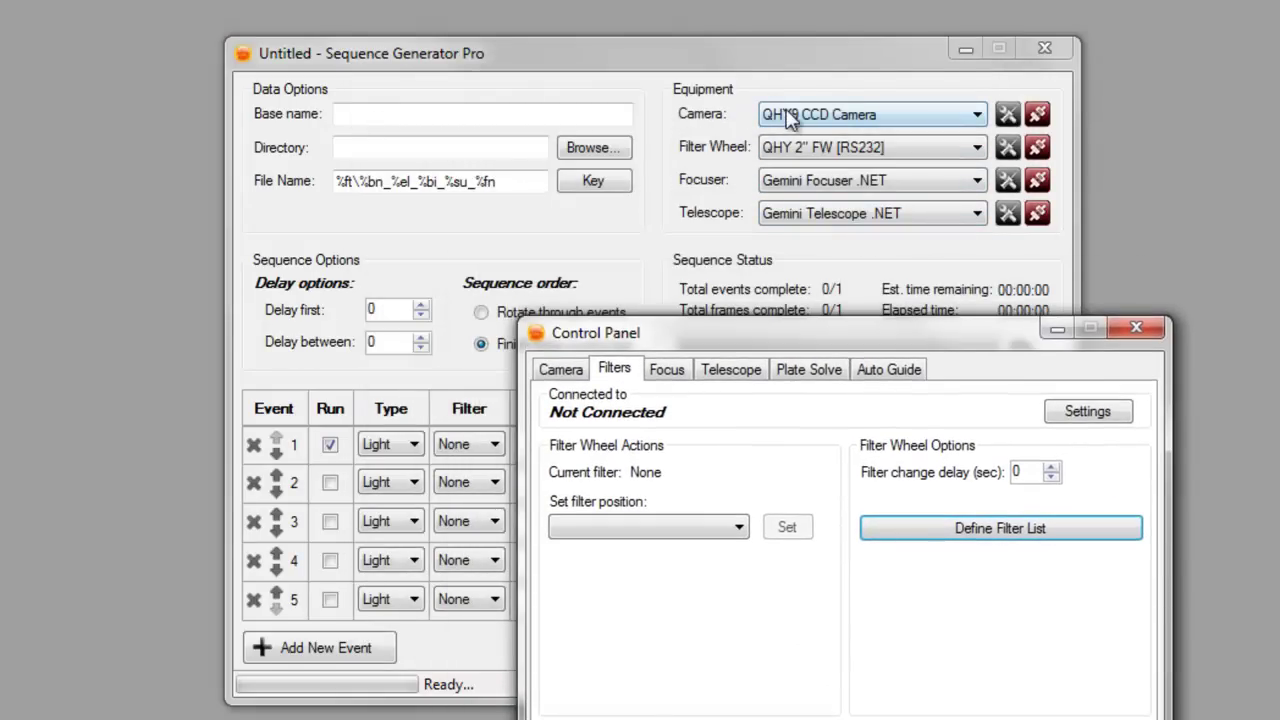
left_click(562, 370)
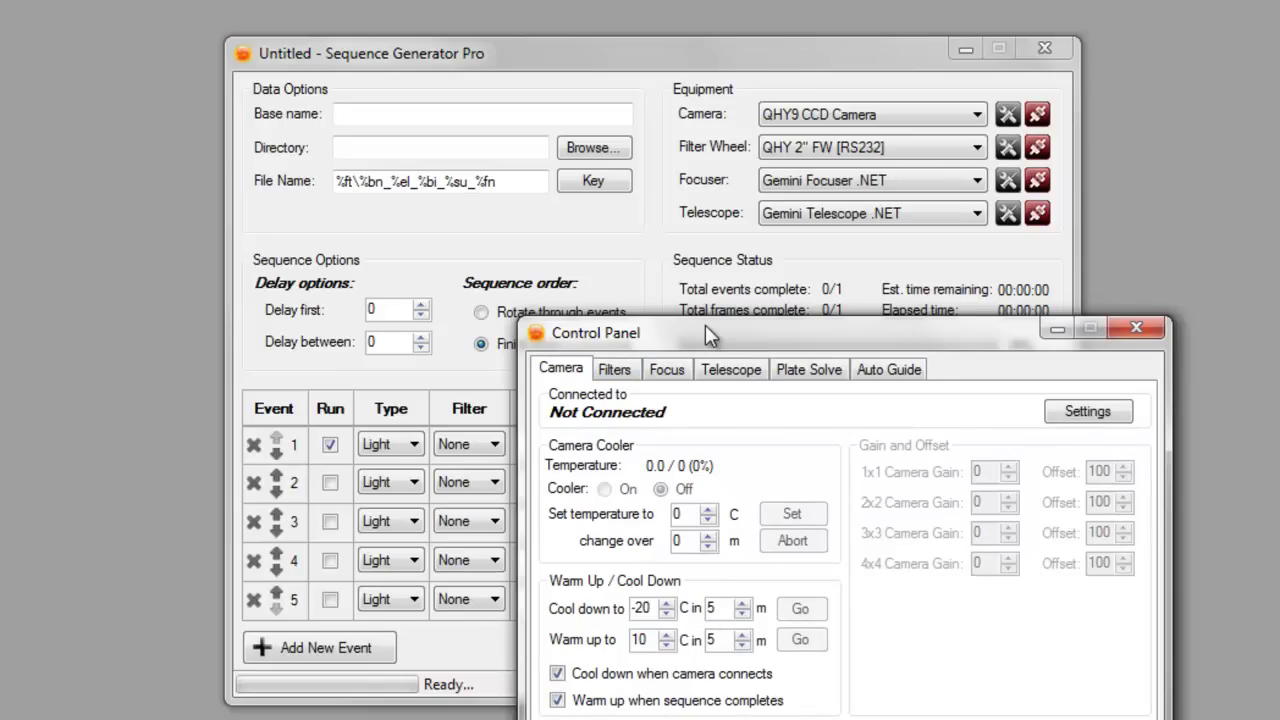
- Enter base name M42 and choose the Desktop Stuff folder as the image directory
left_click(1136, 328)
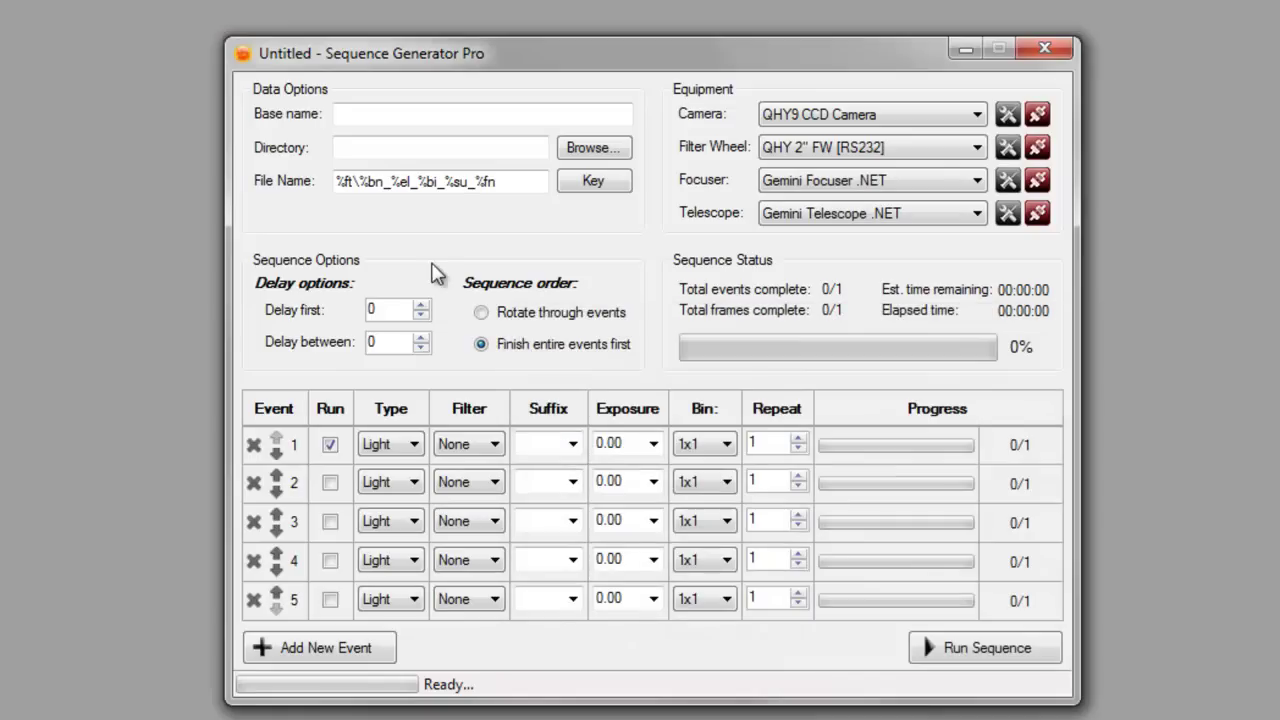
left_click(484, 115)
type("M42")
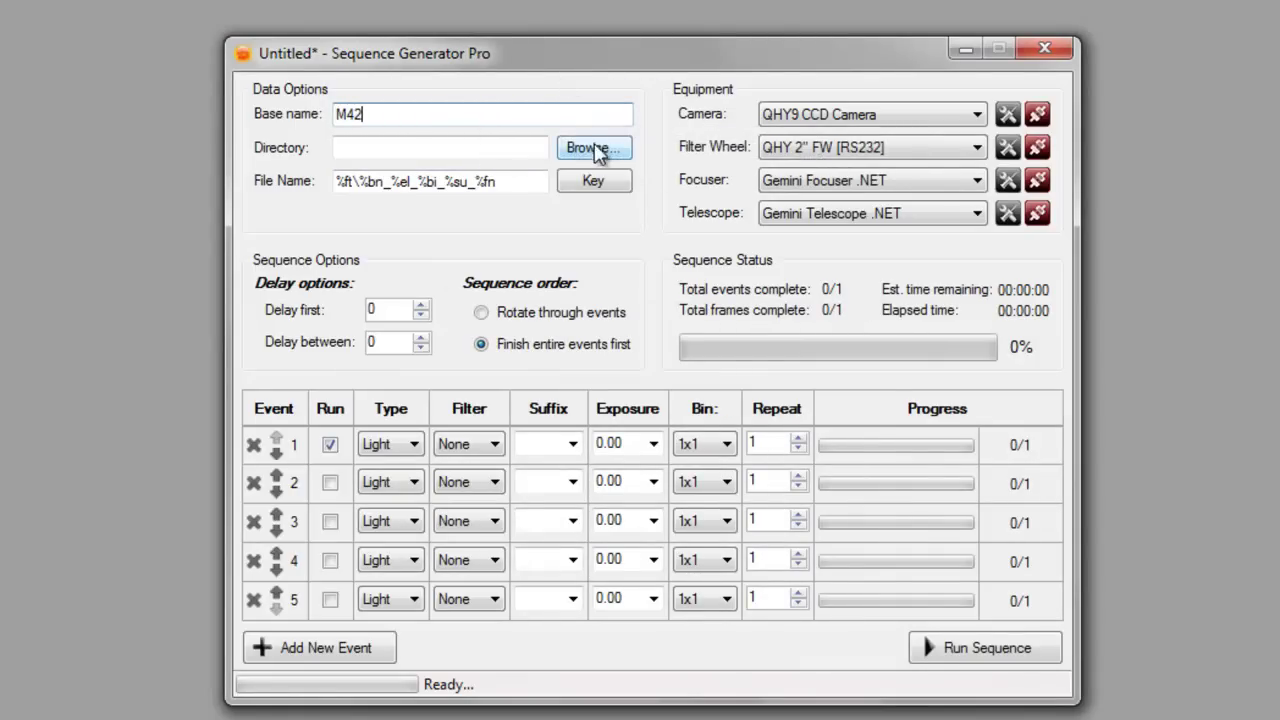
left_click(596, 148)
left_click(563, 470)
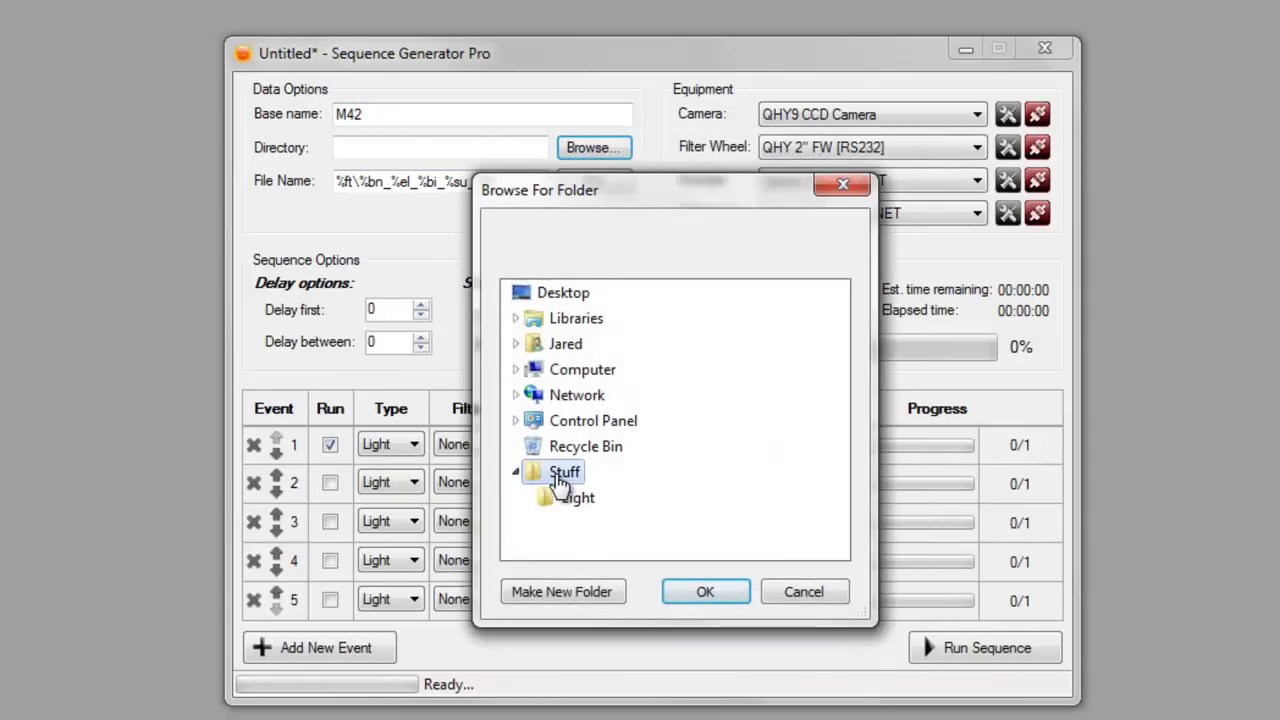
left_click(714, 590)
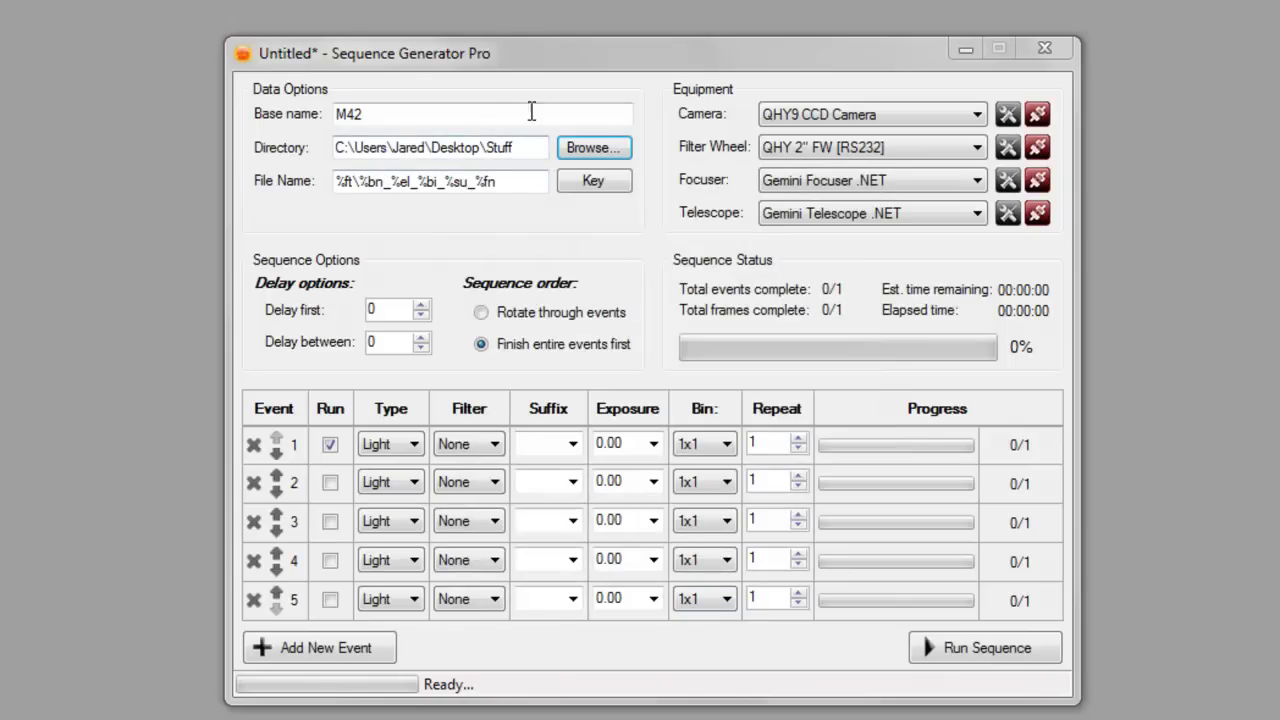
- Set event 1 to Lum, 5 m, 10 repeats; enable event 2 as Ha at 15 m
left_click(494, 446)
left_click(480, 482)
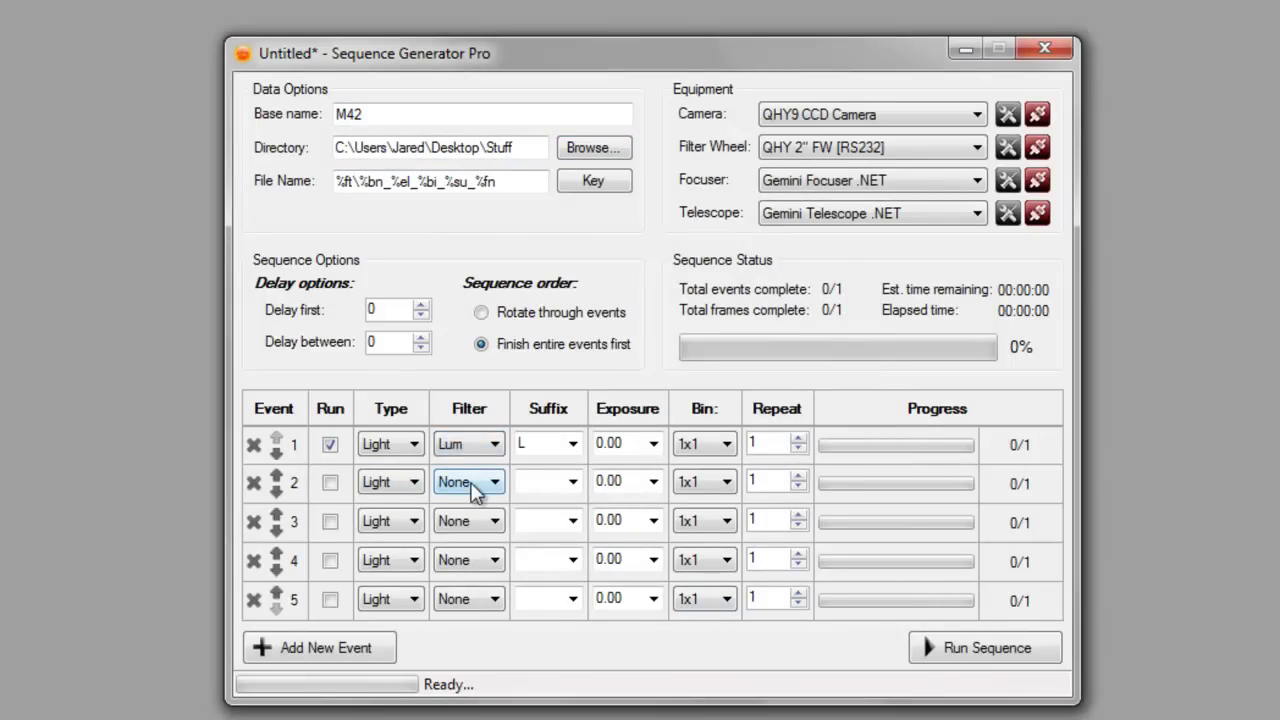
left_click(336, 486)
left_click(494, 482)
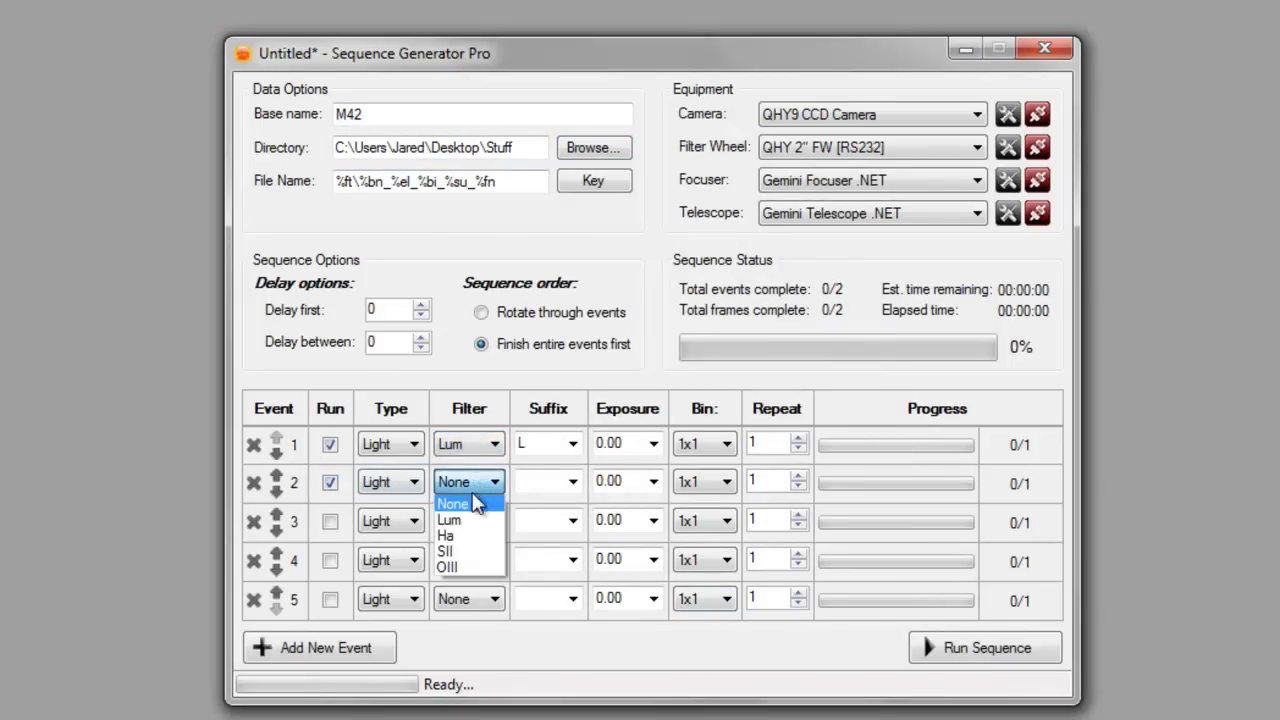
left_click(470, 530)
left_click(652, 444)
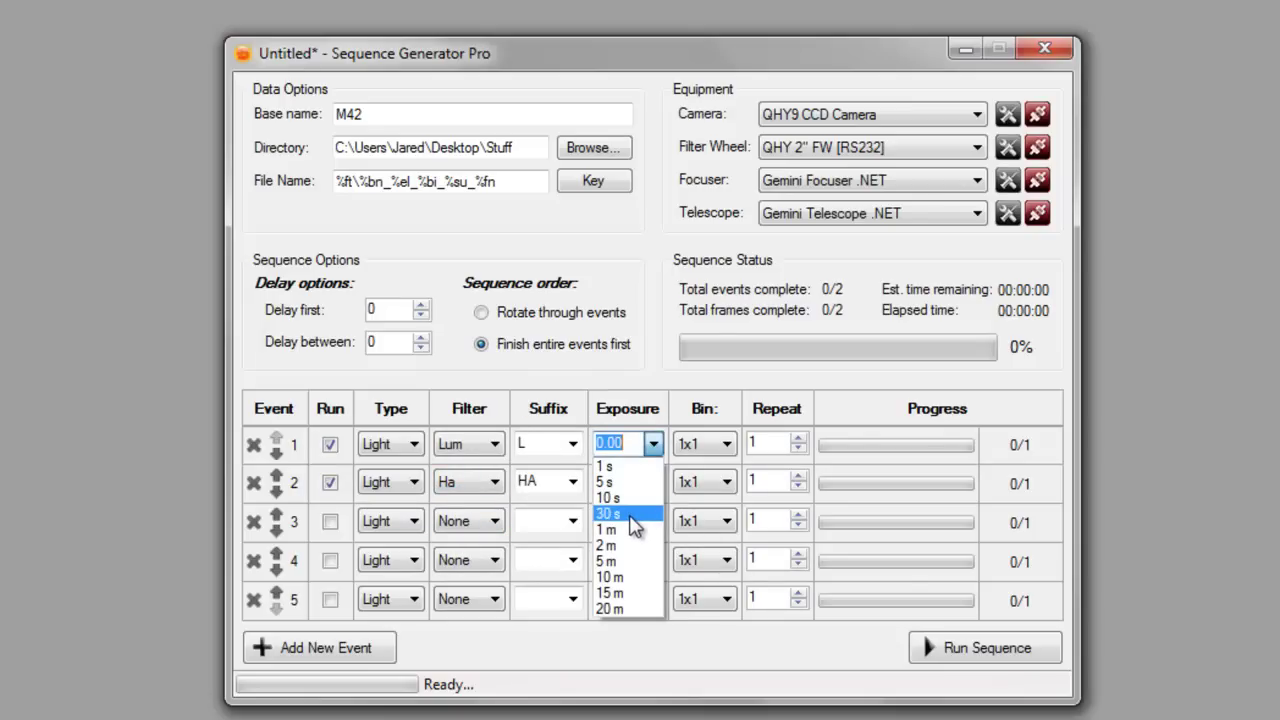
left_click(631, 561)
left_click(650, 483)
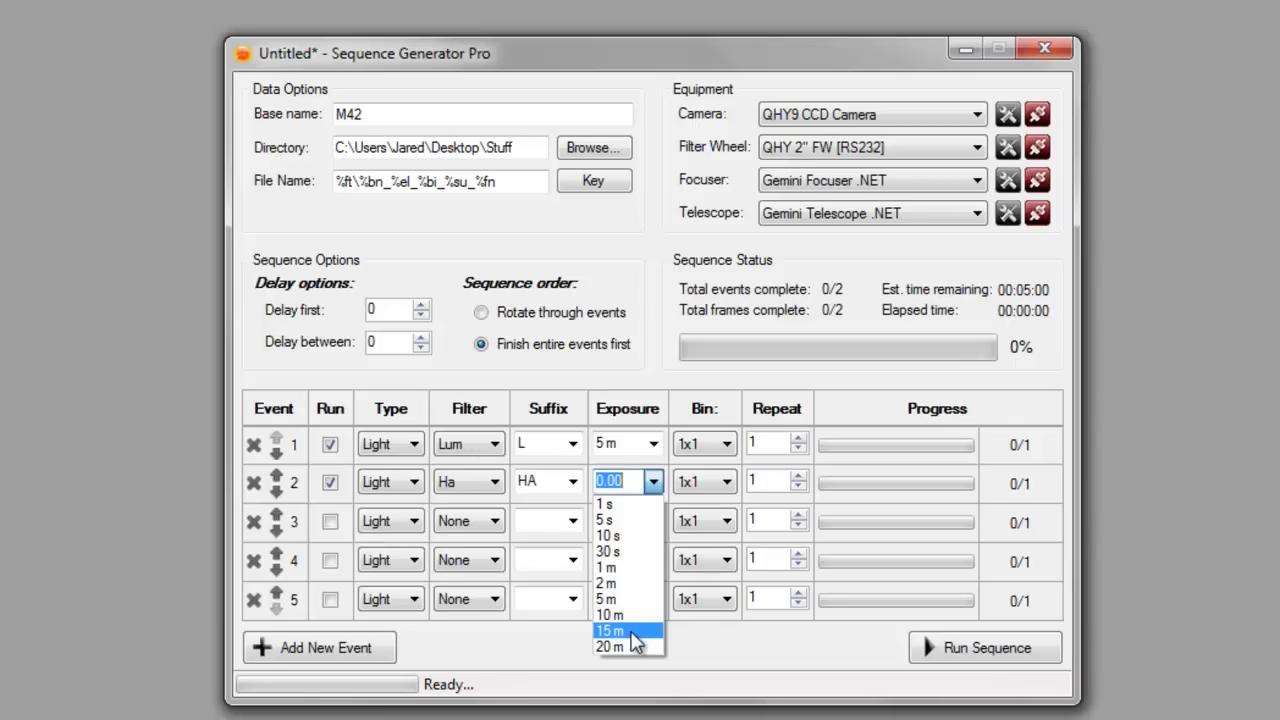
left_click(632, 633)
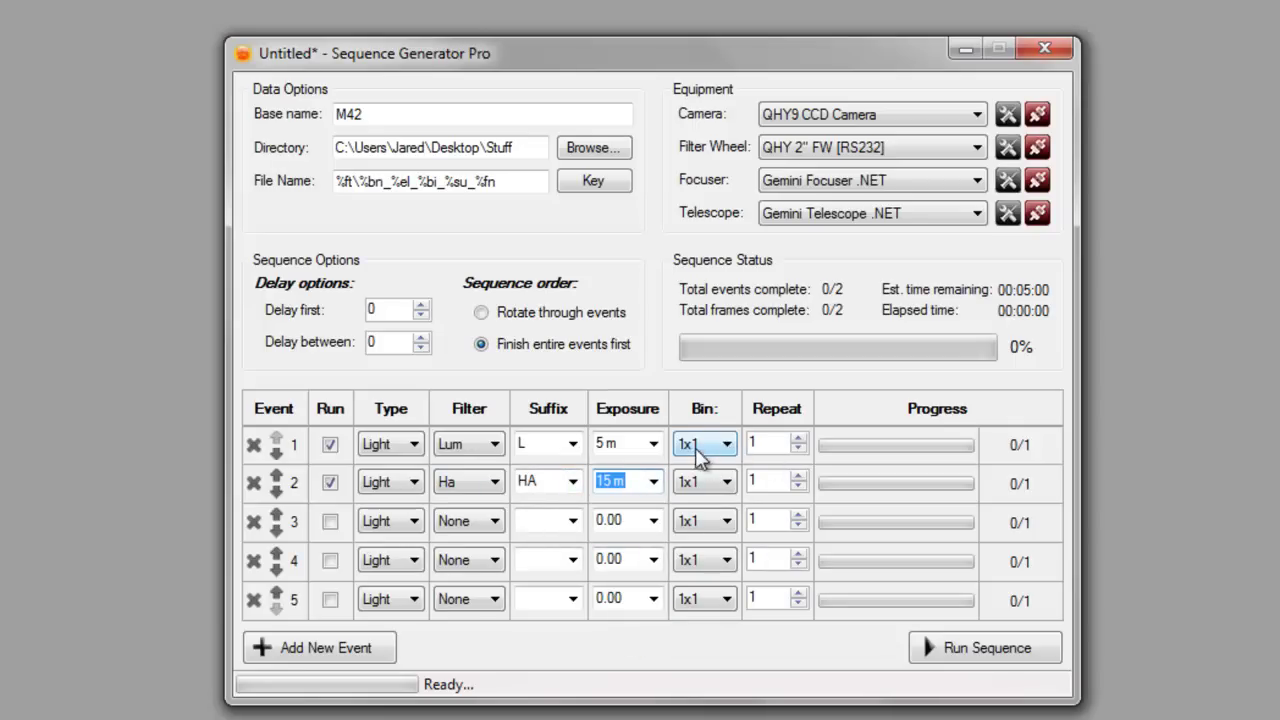
left_click(779, 443)
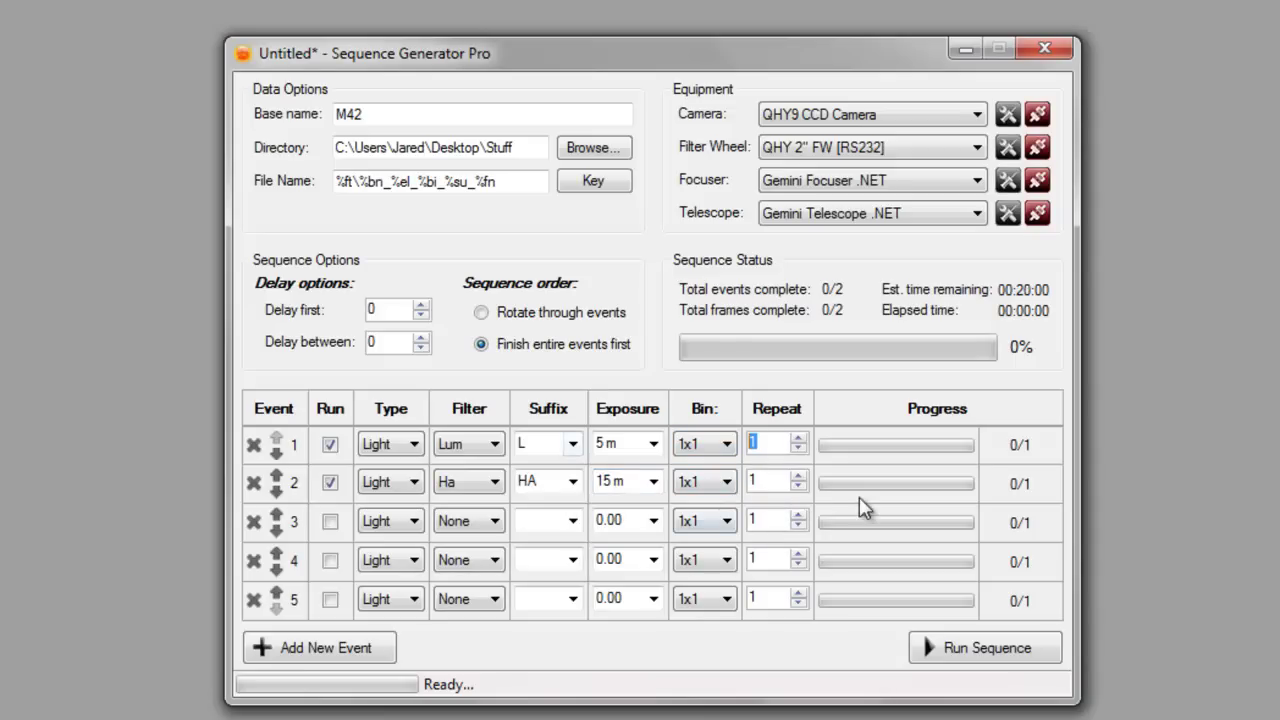
type("10")
left_click(763, 484)
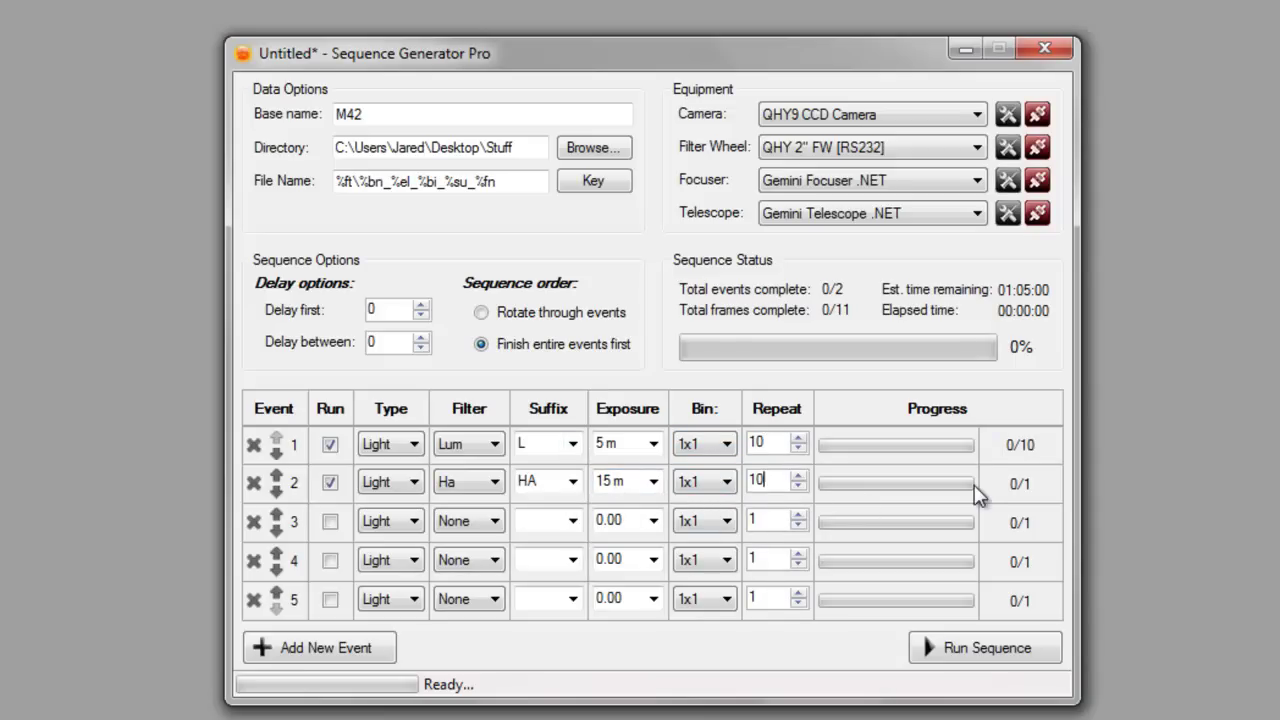
- Give event 2 10 repeats and save the sequence as M42.sgf in Desktop\Stuff
type("10")
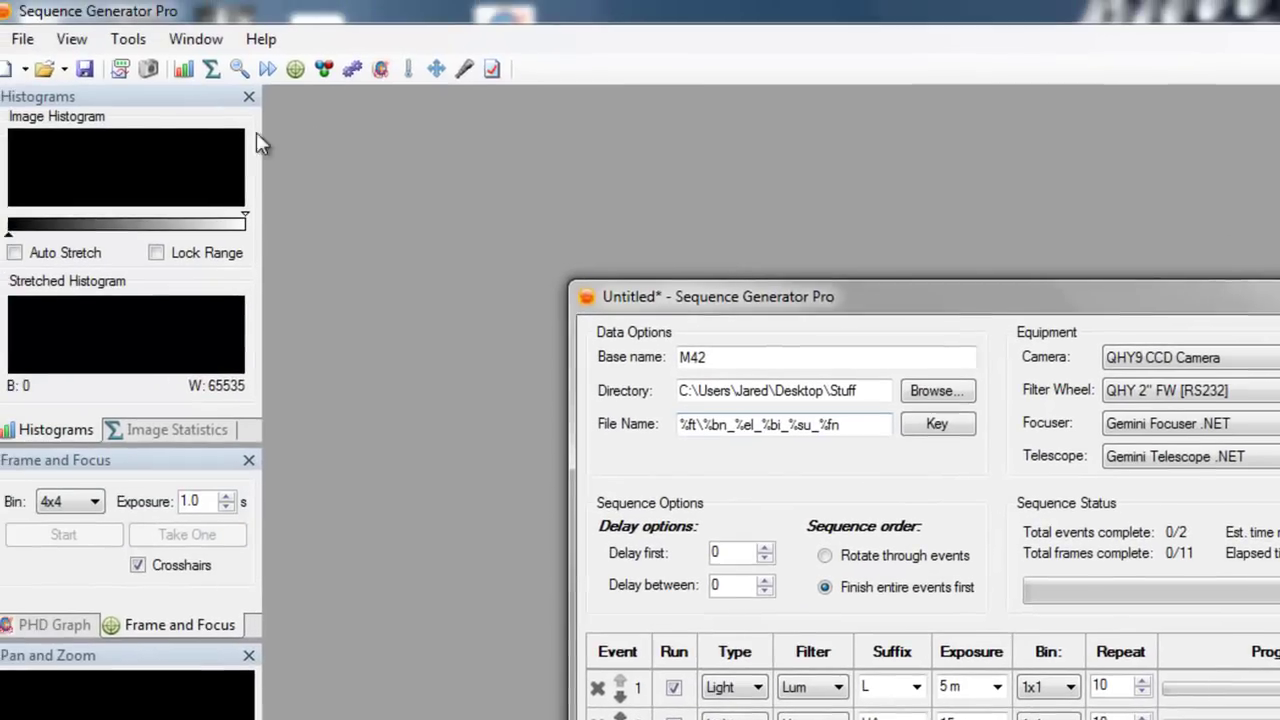
left_click(23, 40)
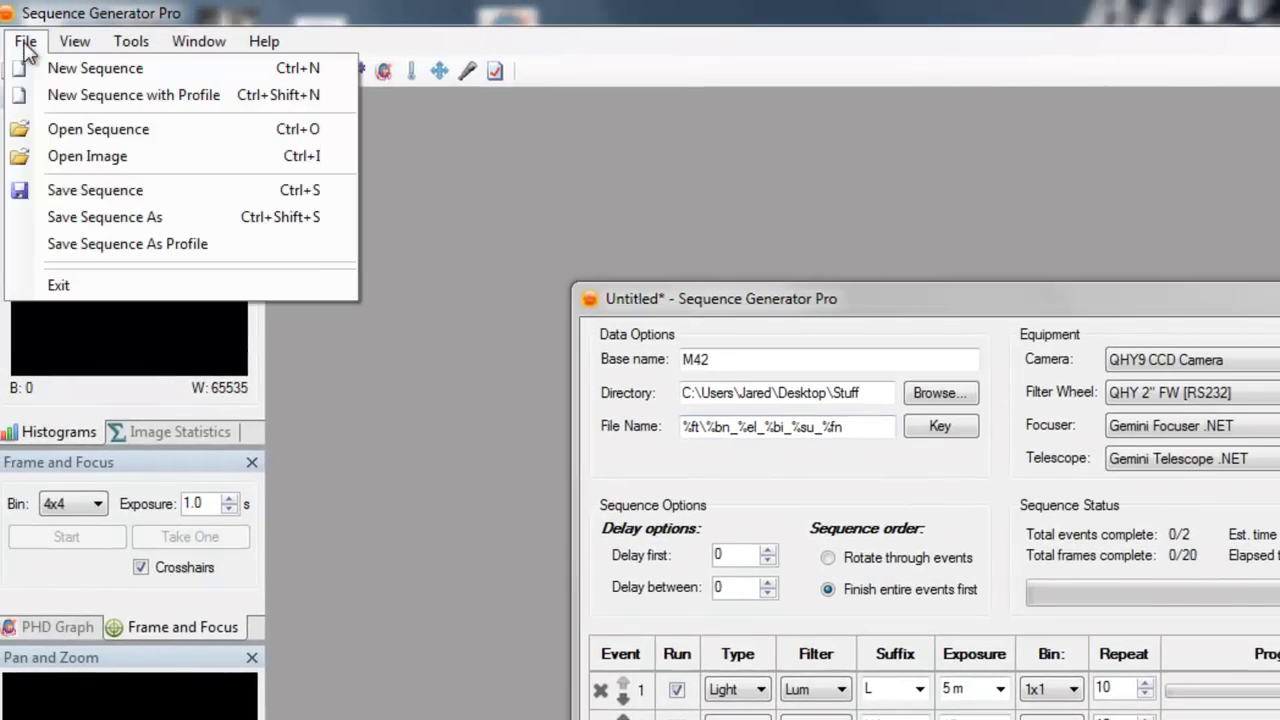
left_click(110, 217)
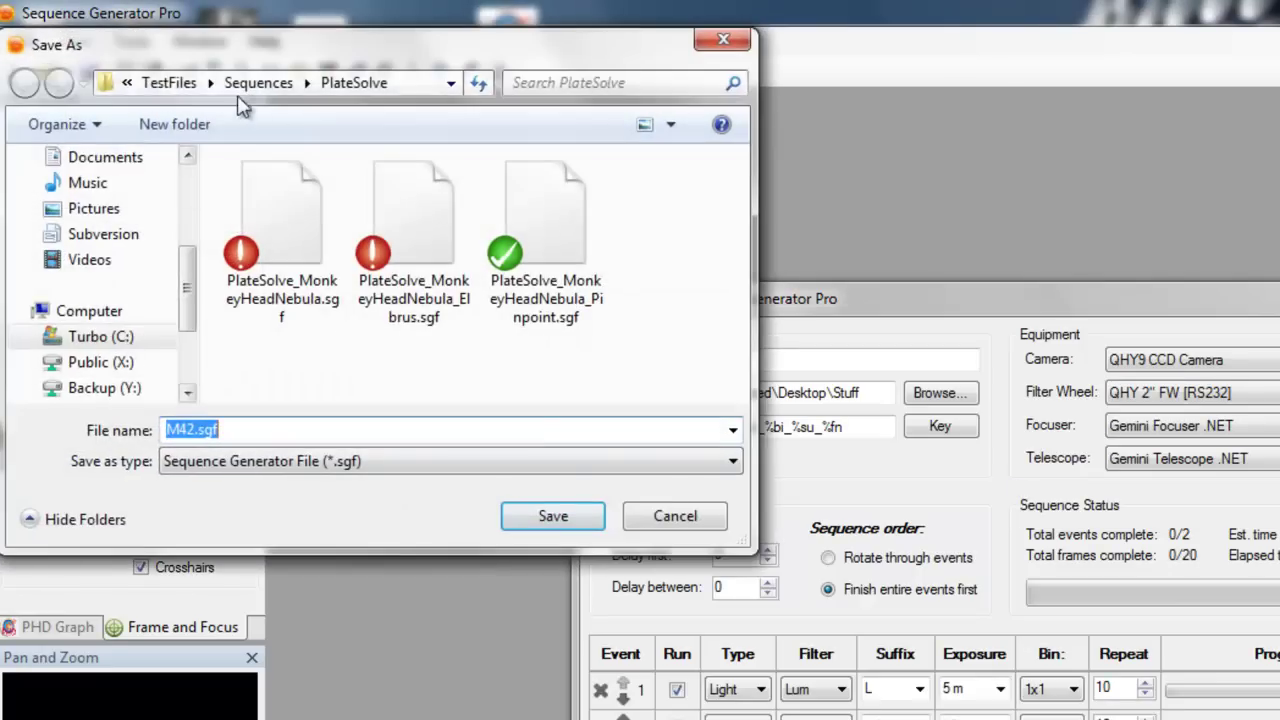
left_click_drag(189, 308, 189, 171)
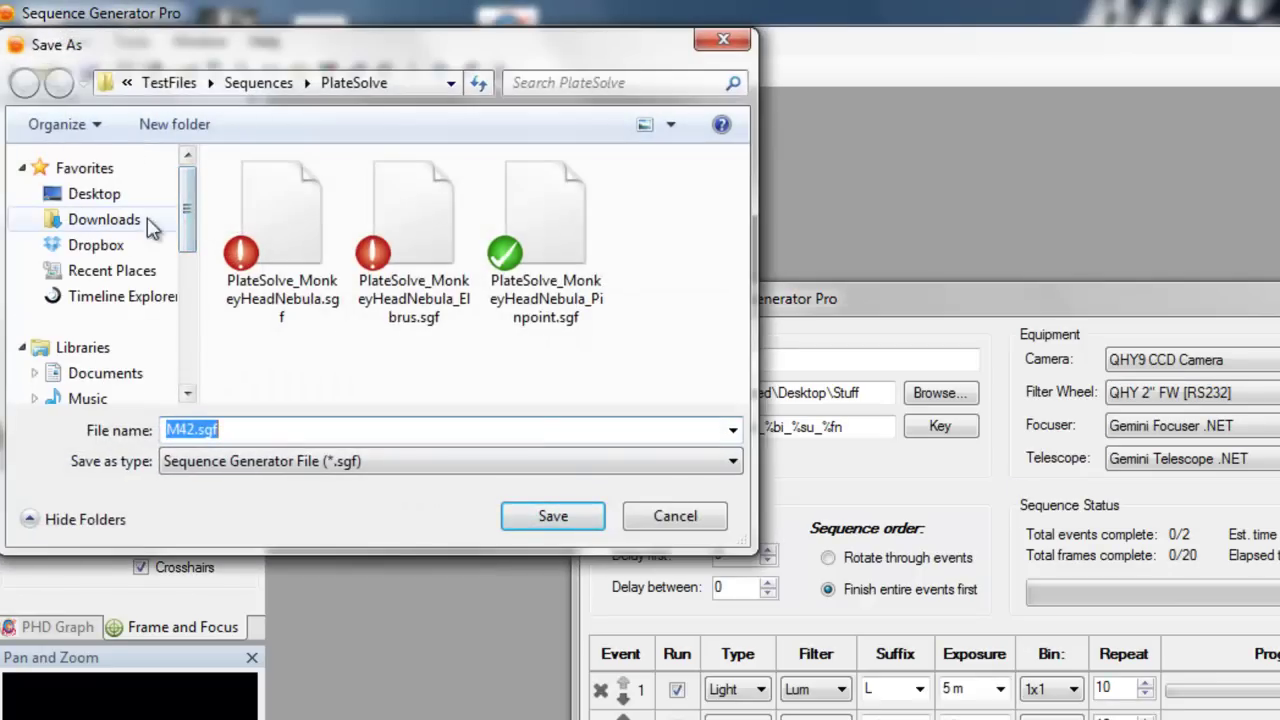
left_click(95, 196)
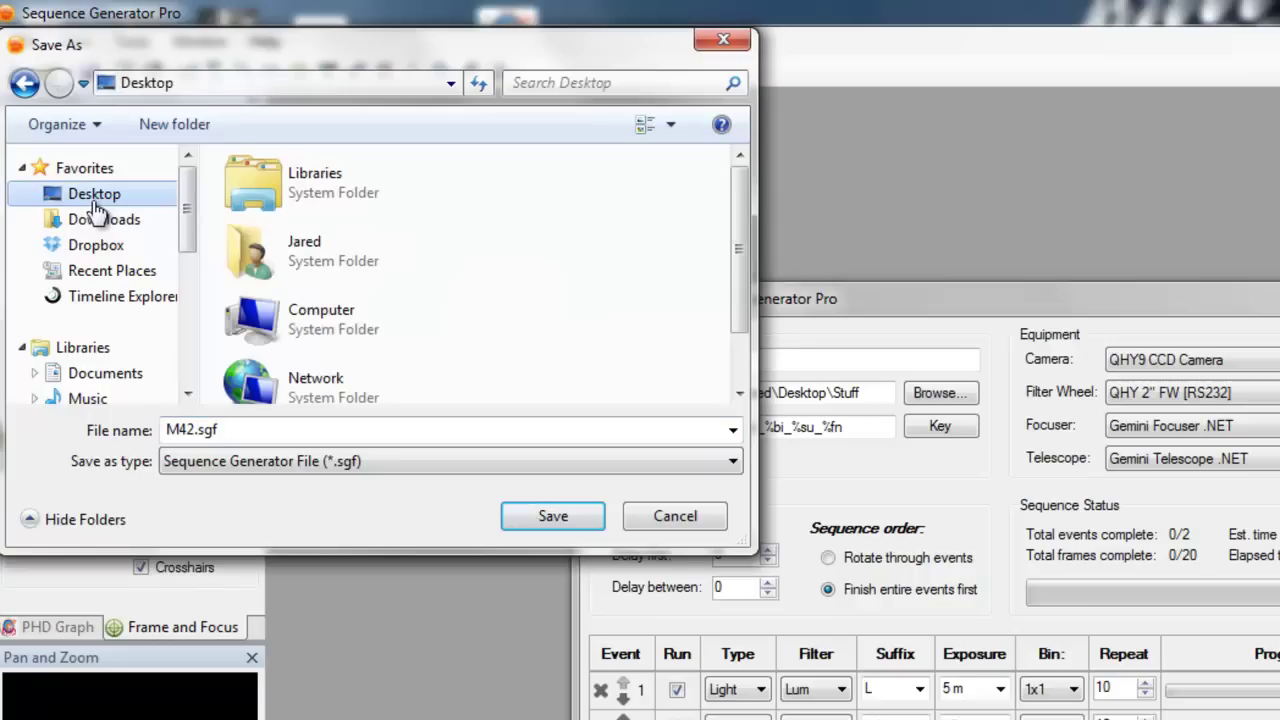
left_click_drag(730, 218, 740, 294)
double_click(295, 375)
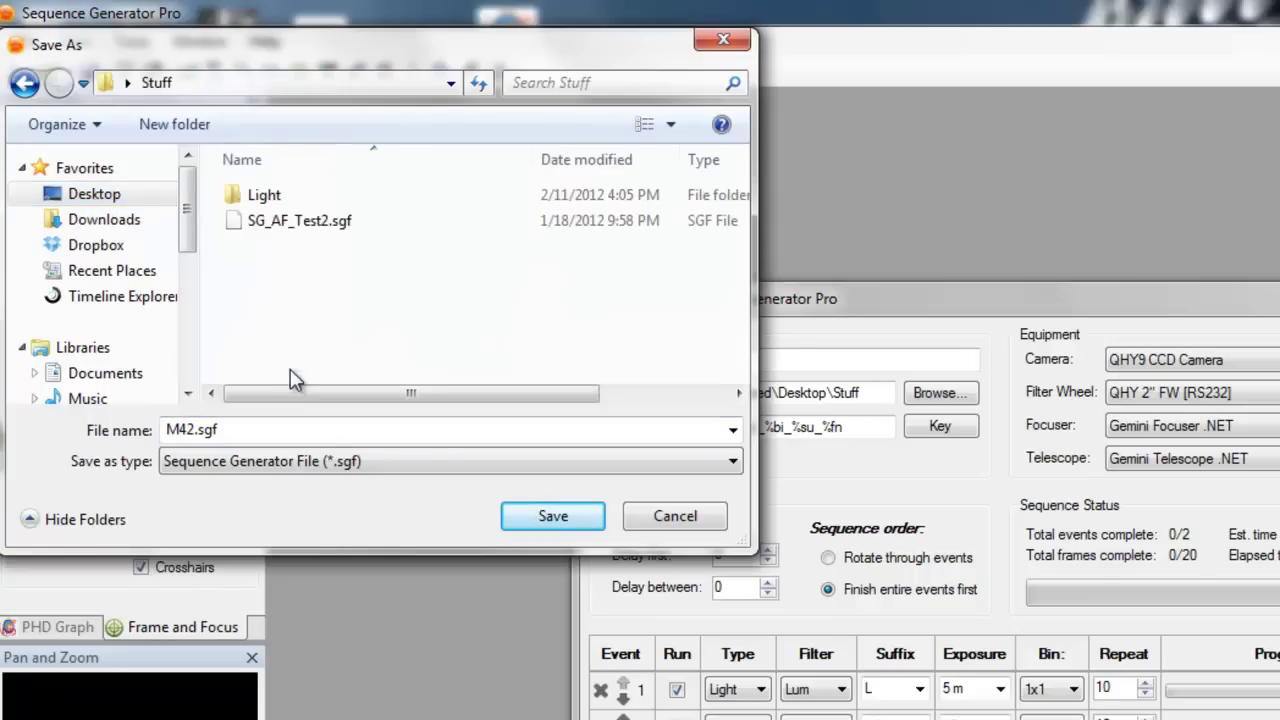
double_click(167, 429)
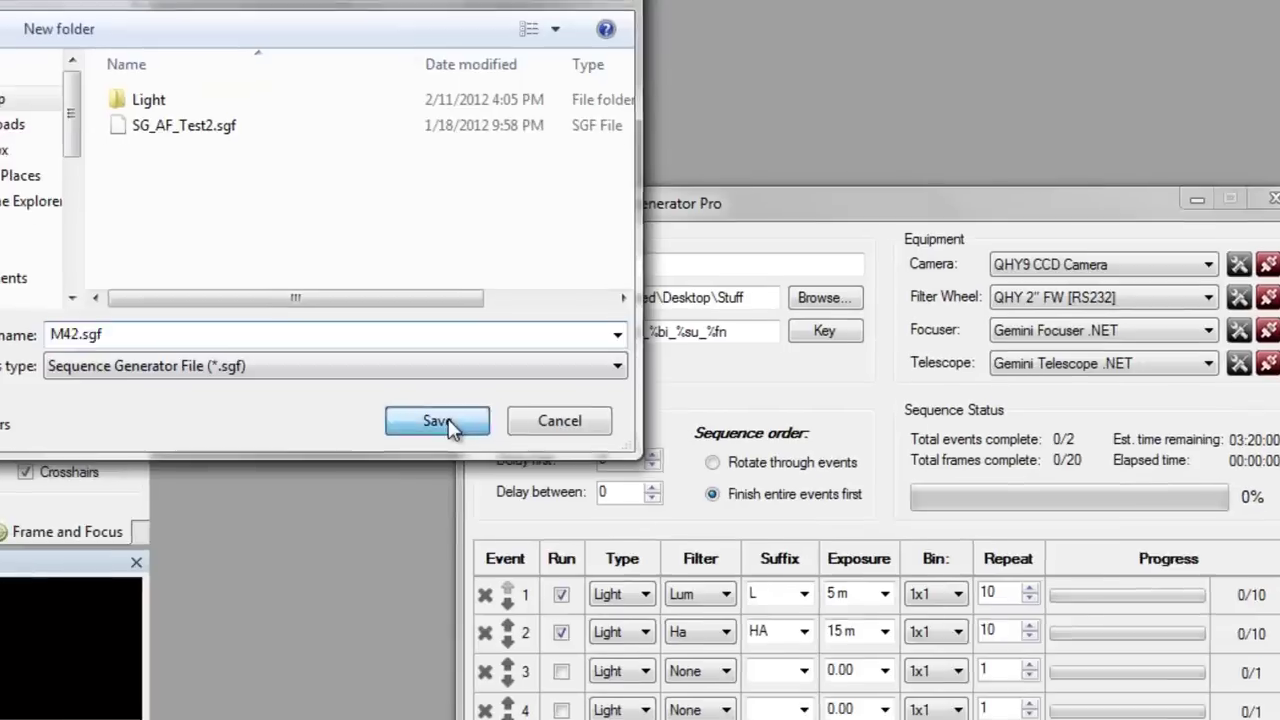
left_click(555, 516)
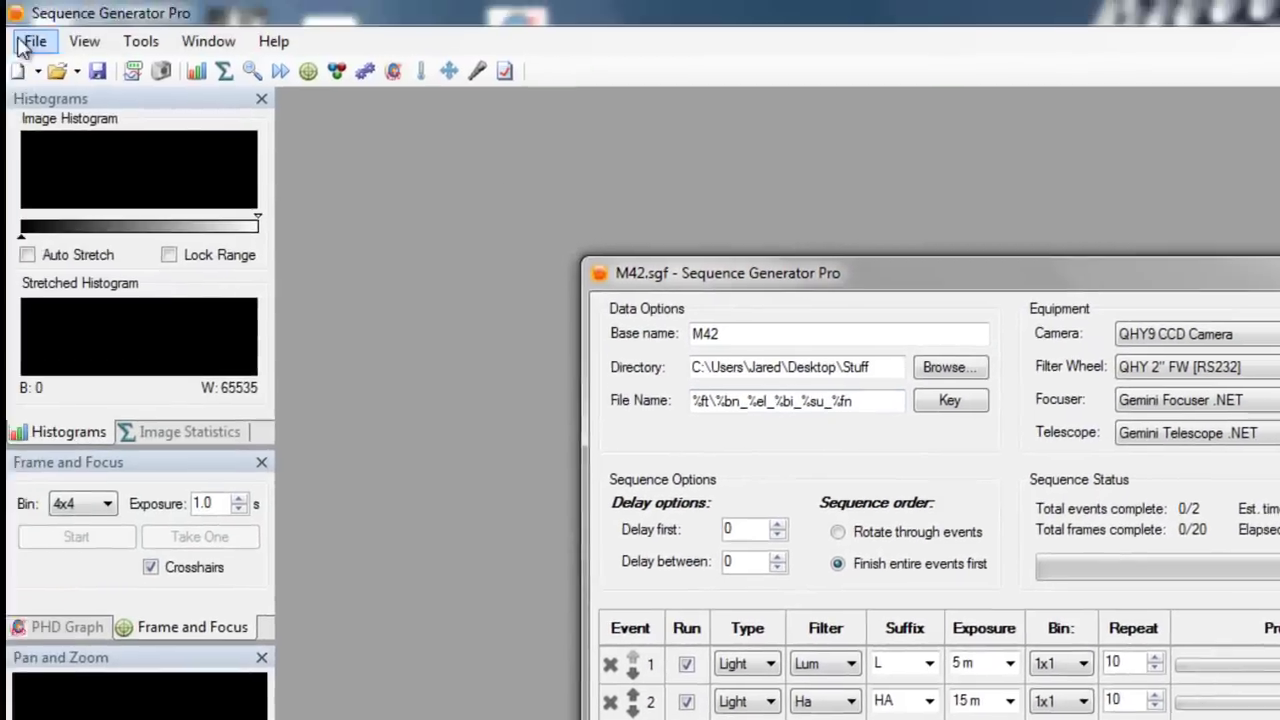
- Create a new untitled sequence from the saved AT106LE+Narrowband equipment profile
left_click(35, 41)
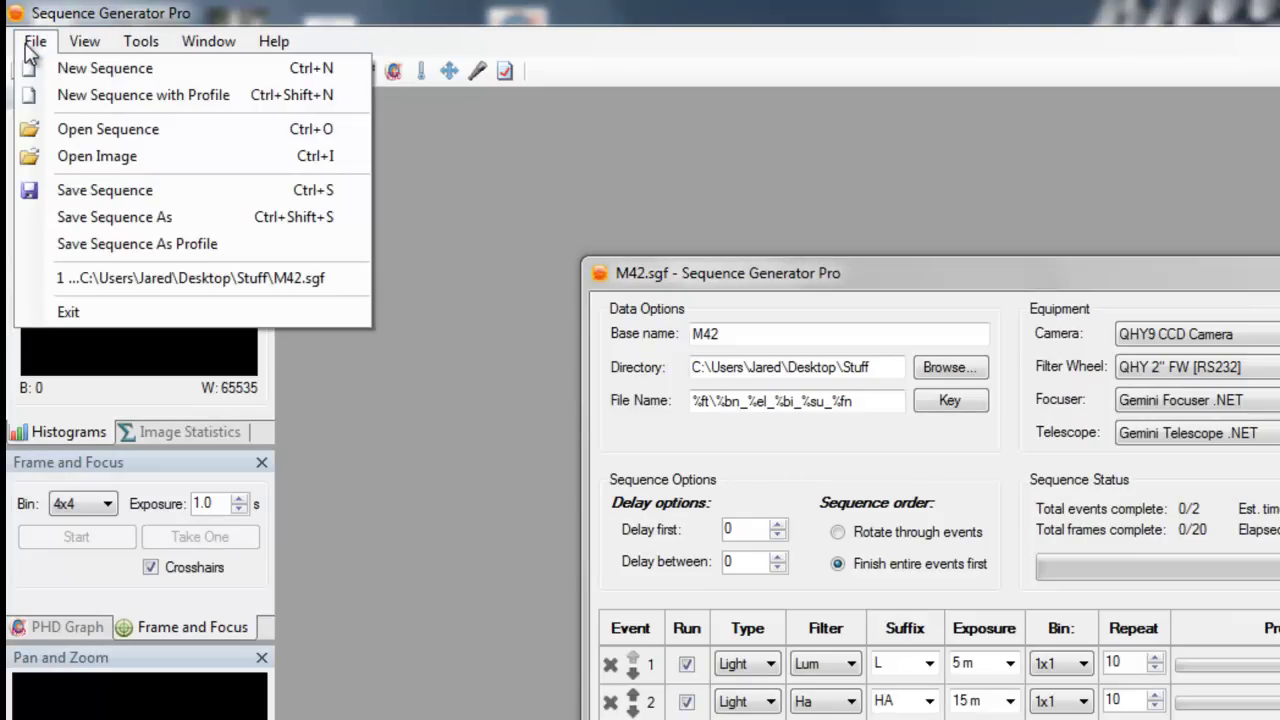
left_click(163, 107)
left_click(967, 573)
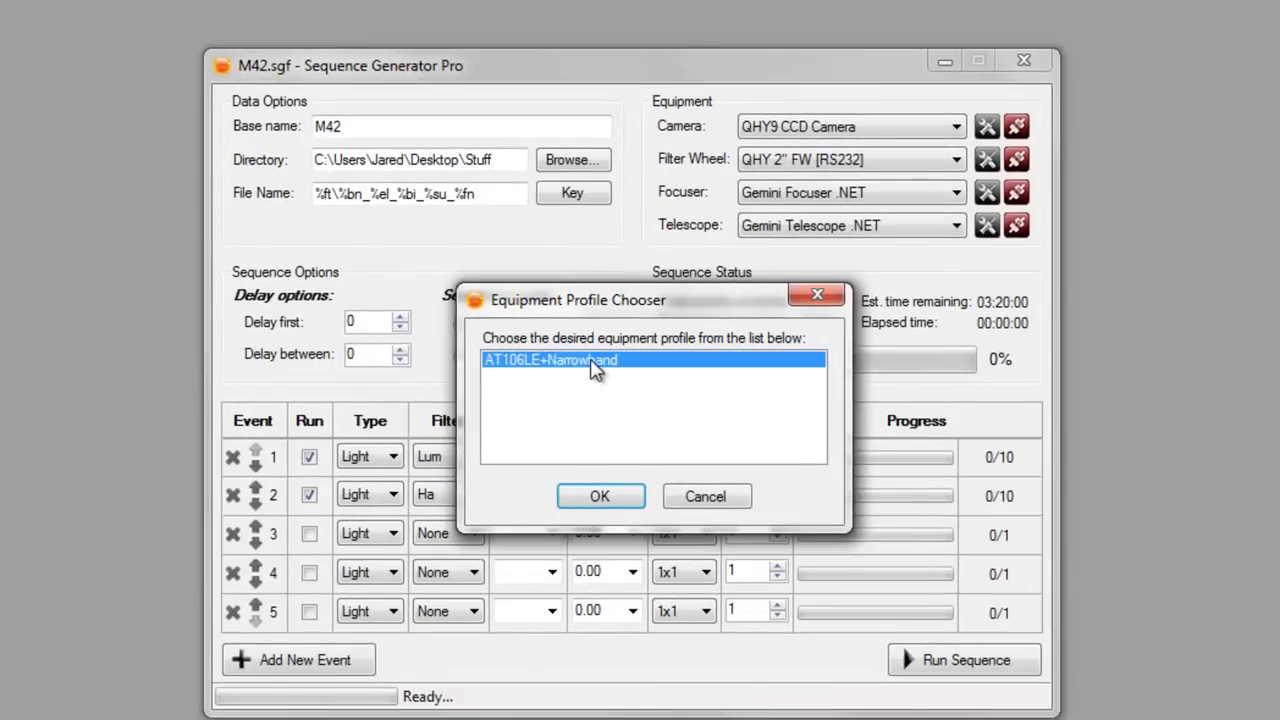
left_click(601, 500)
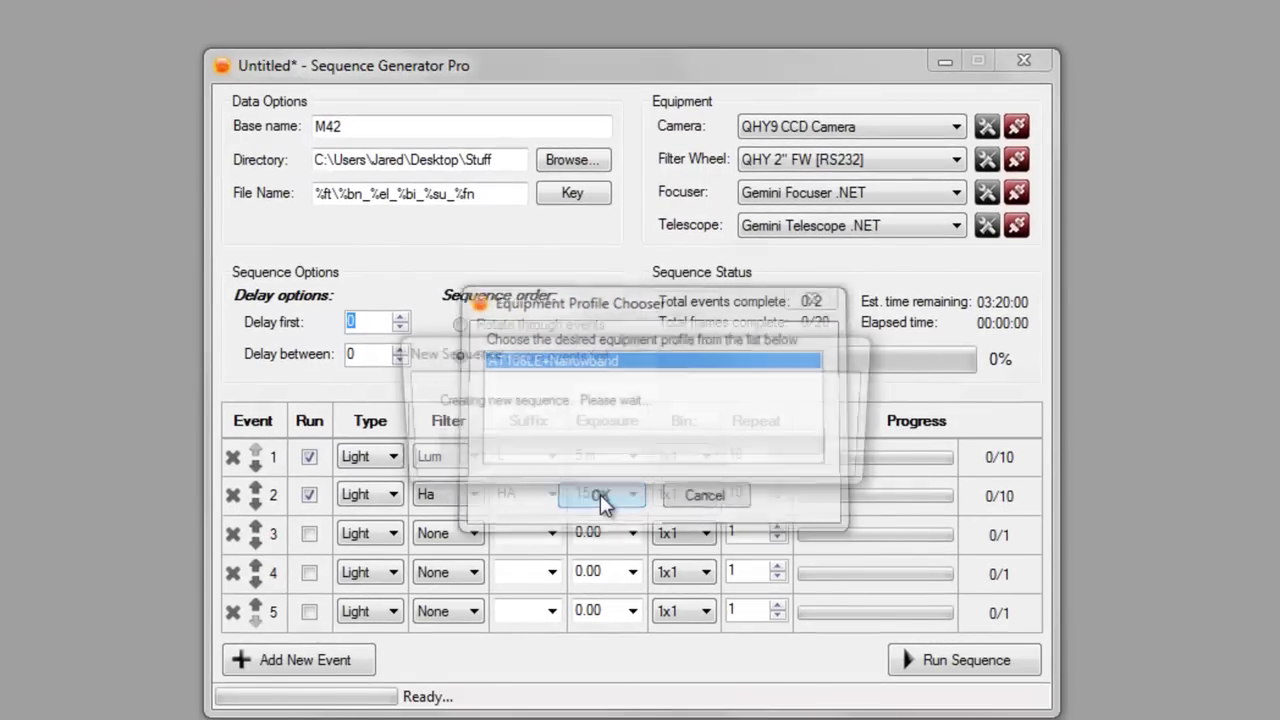
- Enter base name M57 and choose the Desktop Stuff folder for images
left_click(439, 127)
type("M")
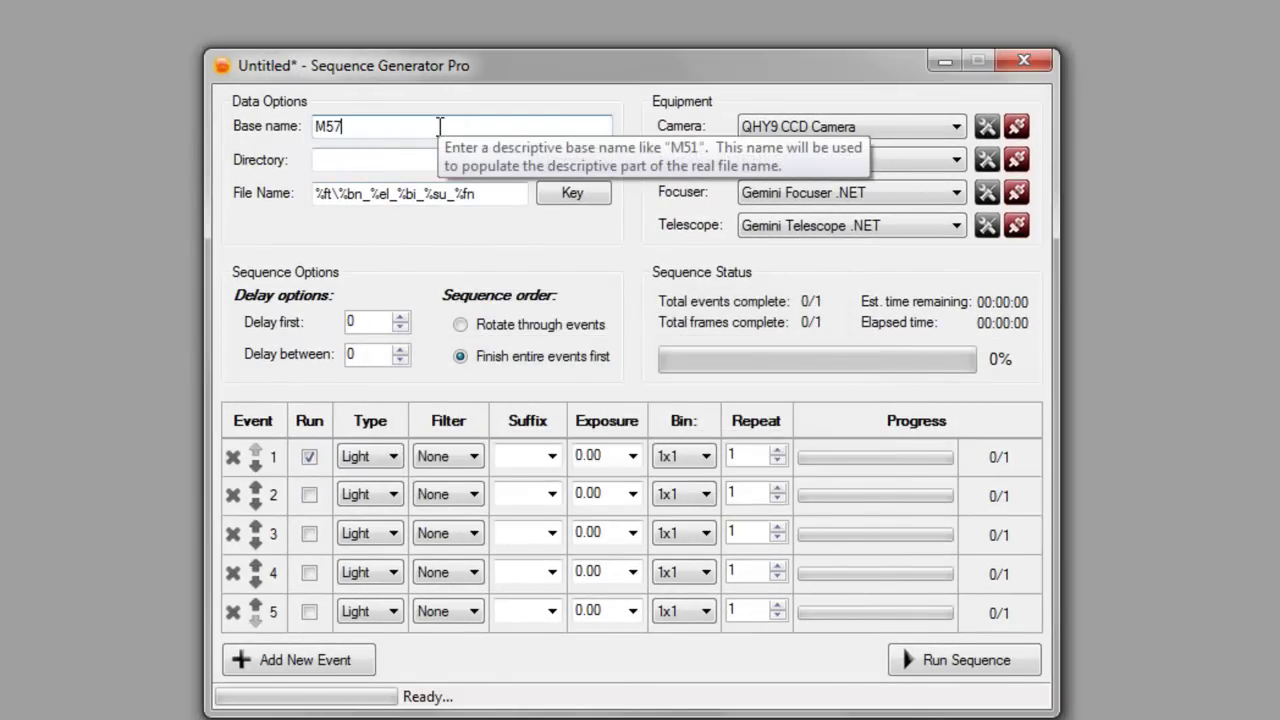
type("57")
left_click(570, 160)
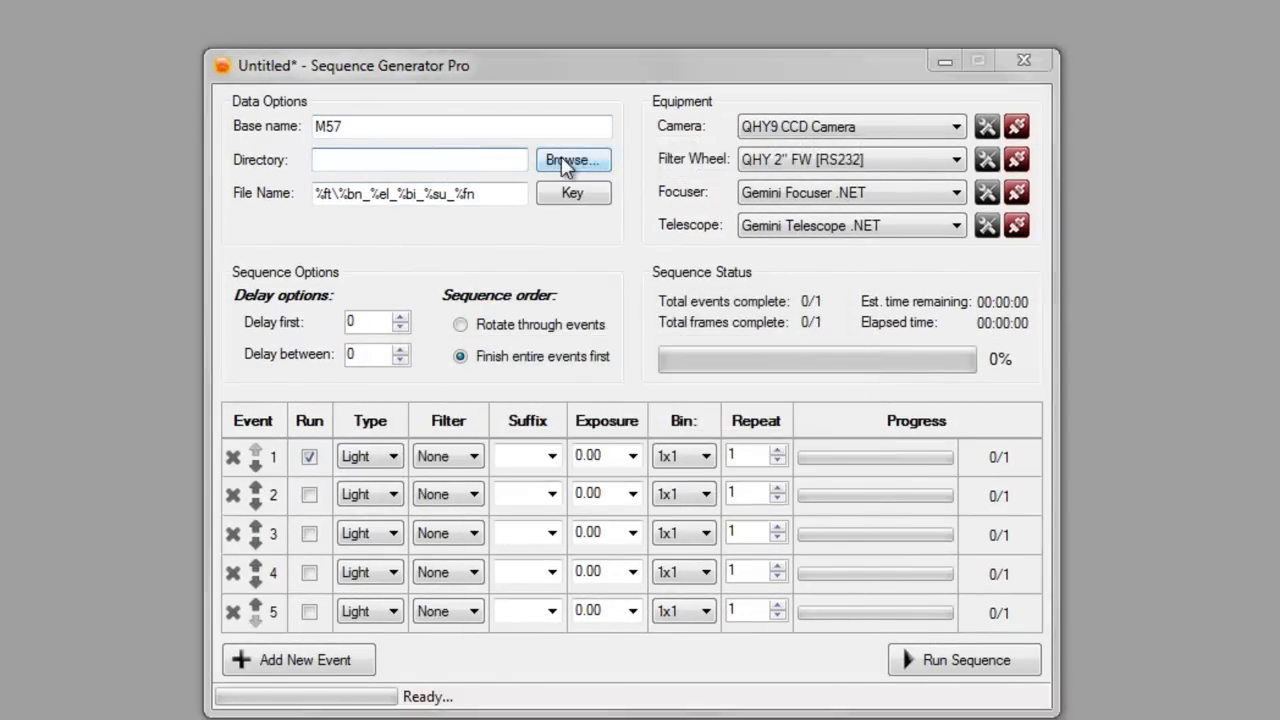
left_click(518, 512)
left_click(655, 630)
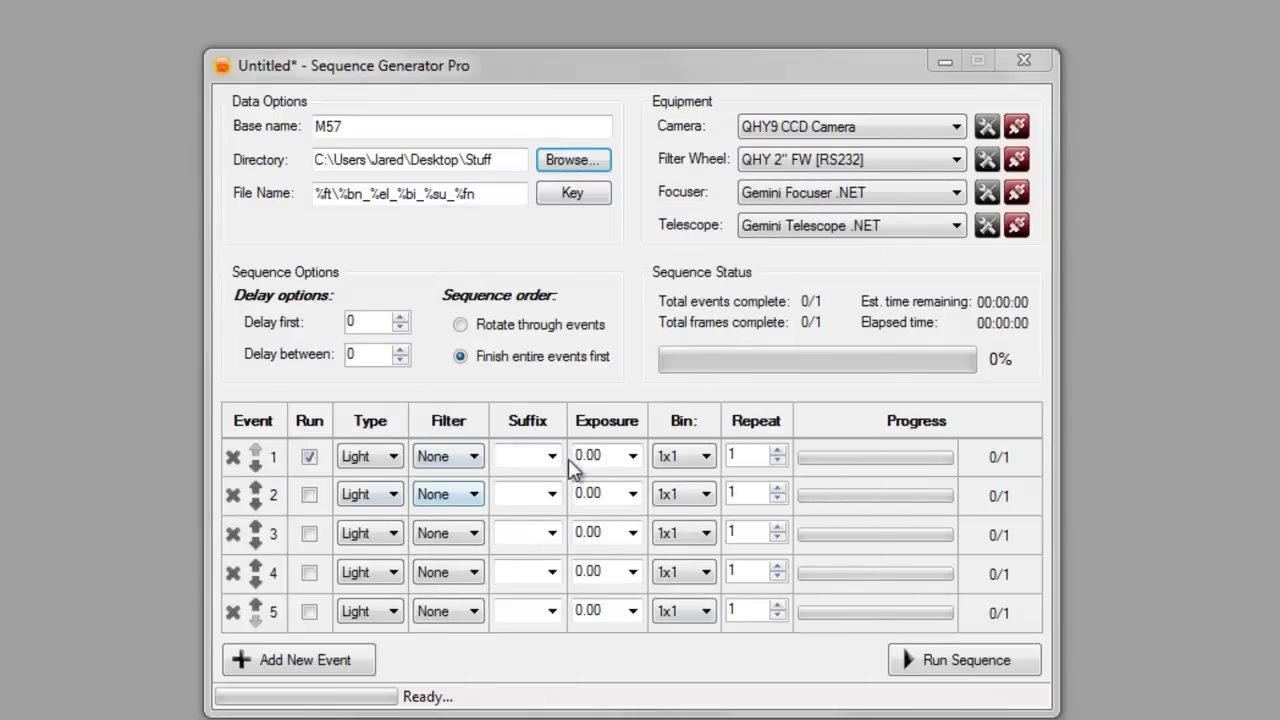
- Set event 1 to Lum at 5 minutes and event 2 to SII at 10 minutes
left_click(455, 456)
left_click(445, 495)
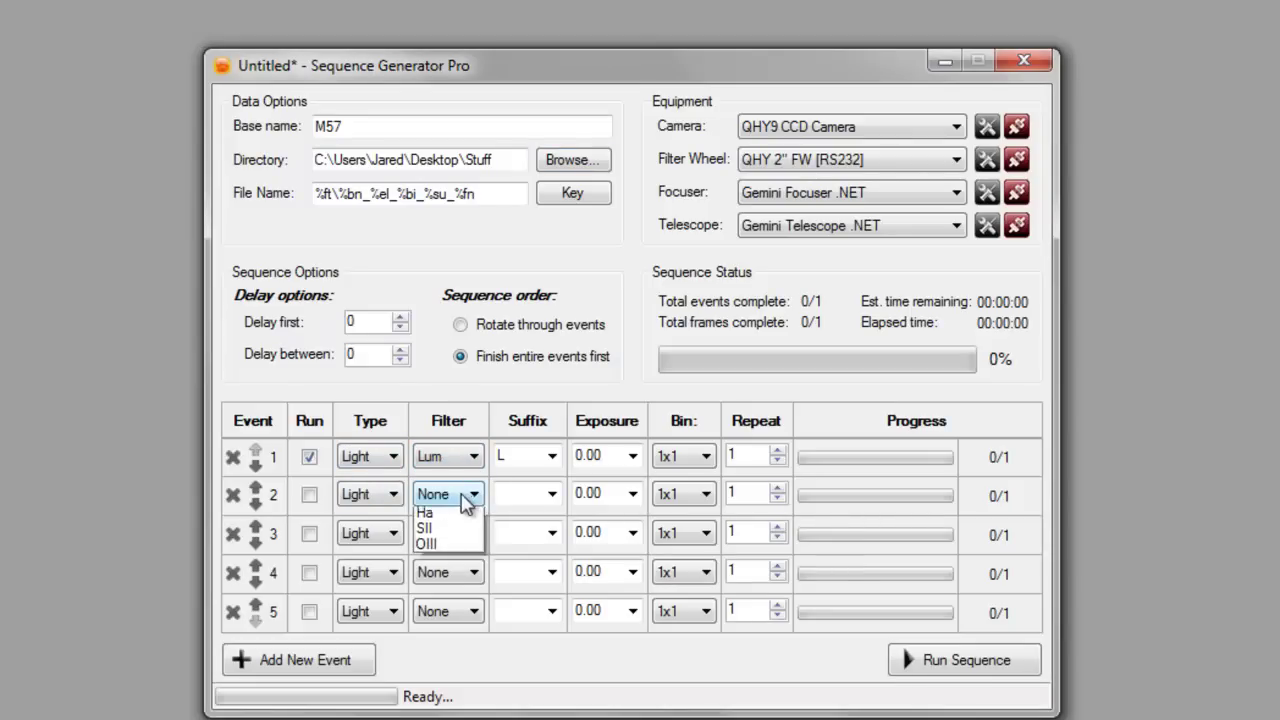
left_click(445, 495)
left_click(458, 563)
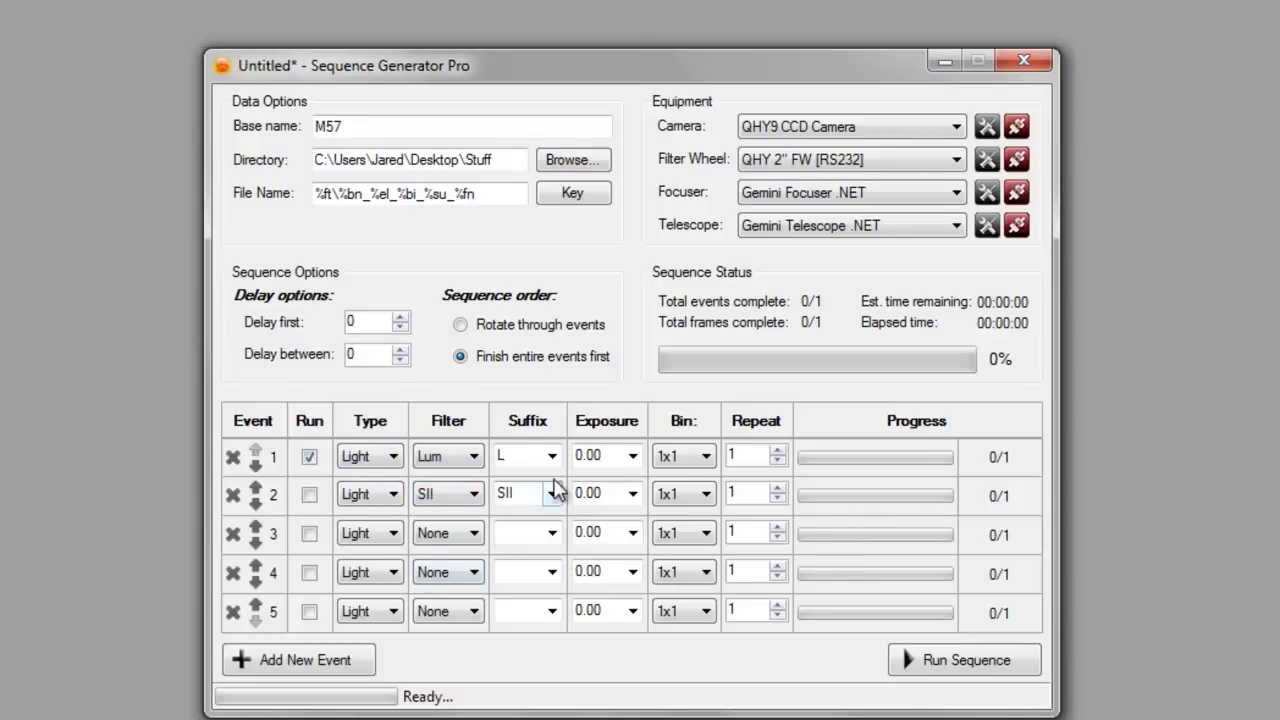
left_click(609, 457)
left_click(632, 456)
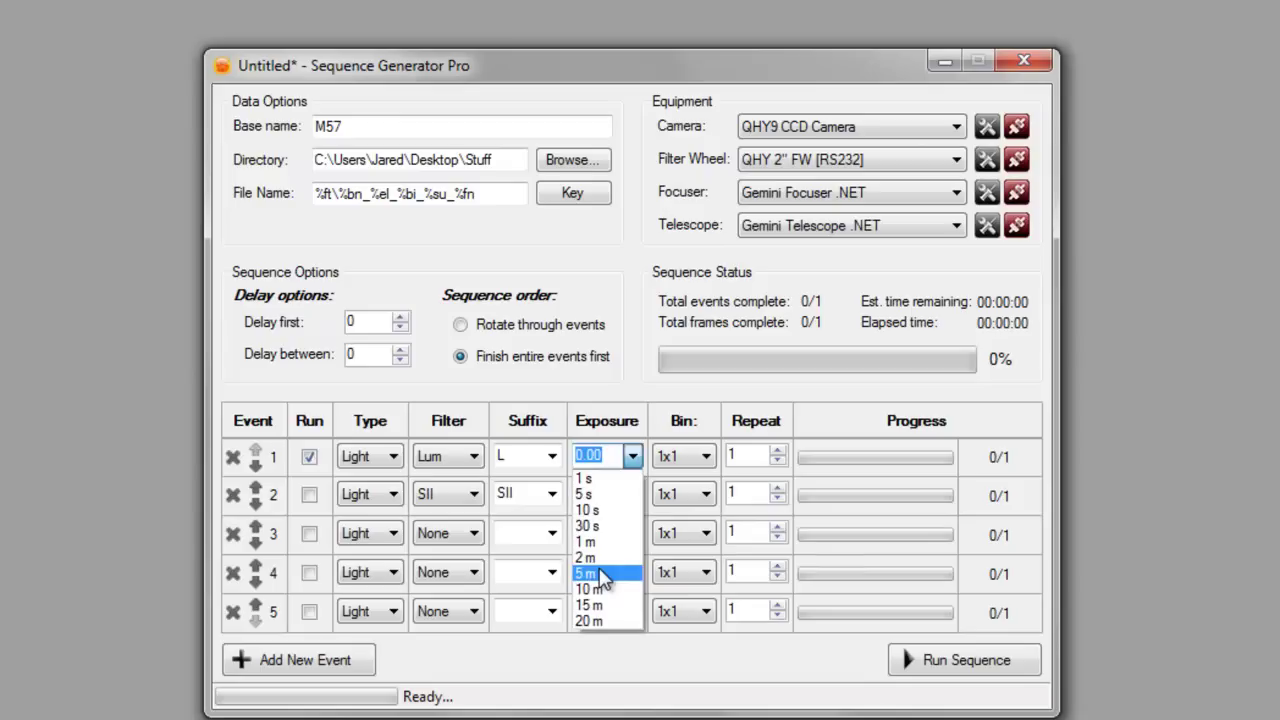
left_click(603, 581)
left_click(632, 494)
left_click(612, 635)
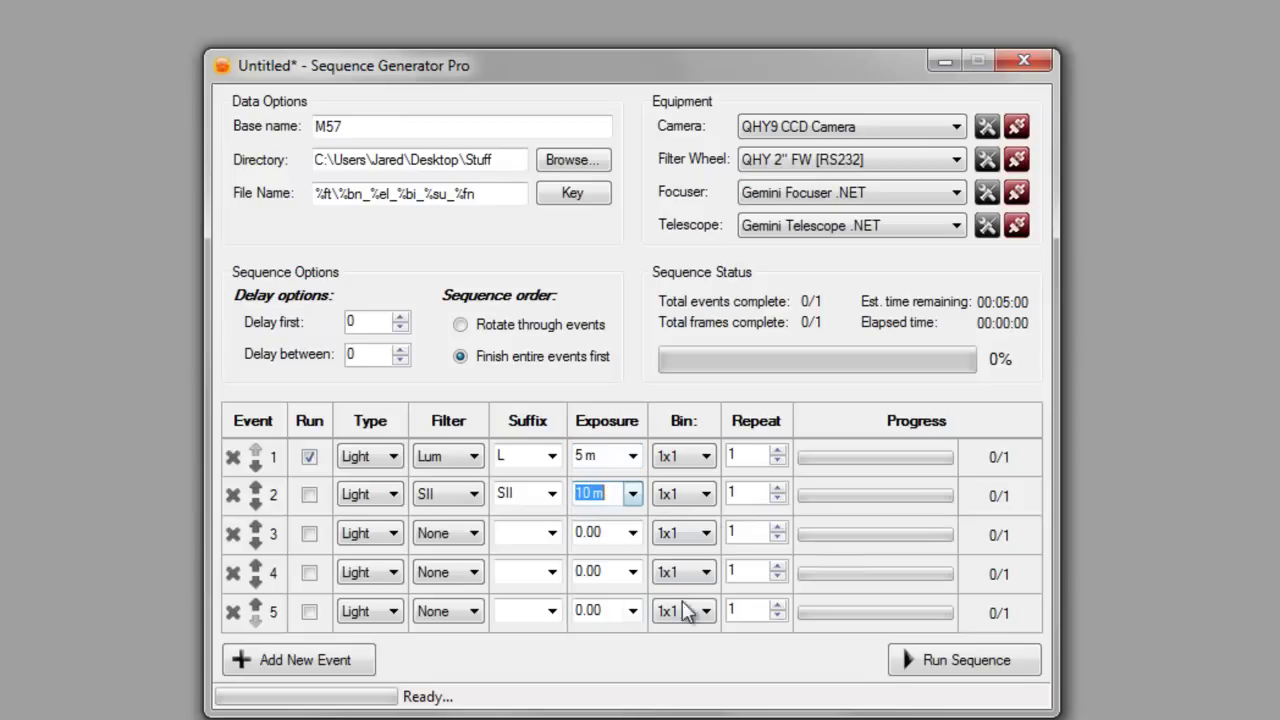
- Bin event 2 at 2x2 and give event 1 10 repeats
left_click(705, 494)
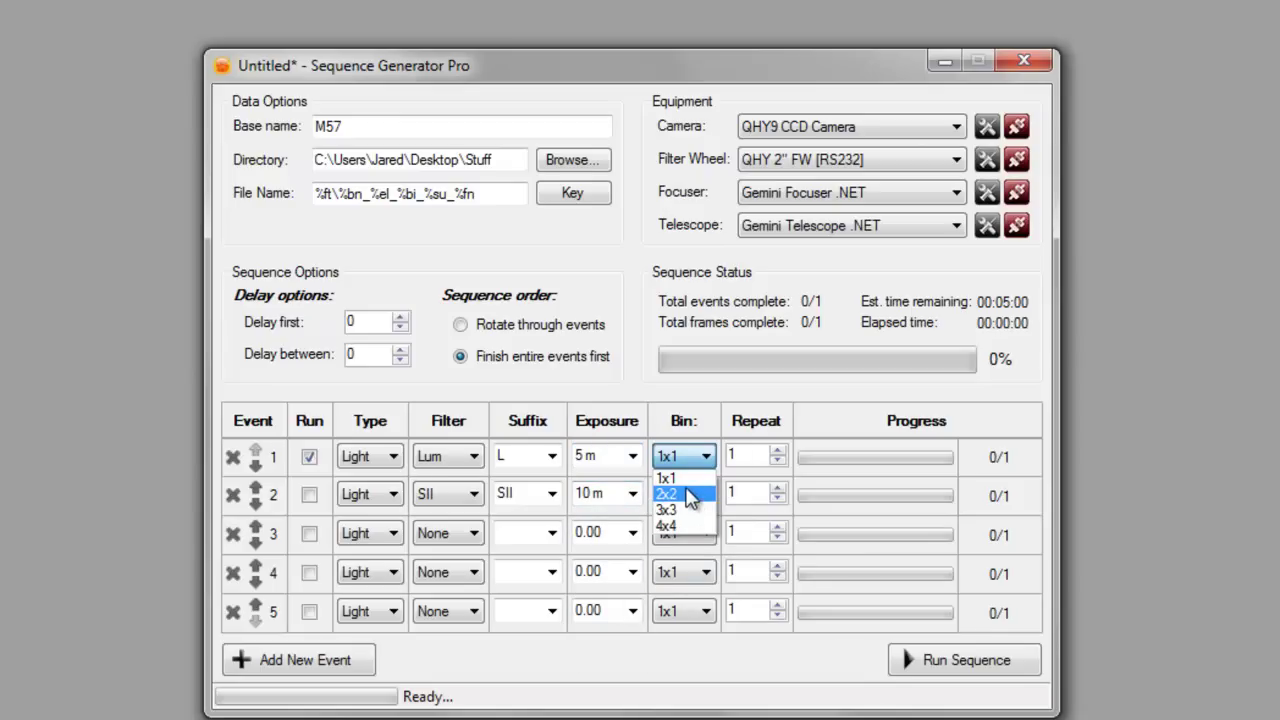
left_click(697, 493)
left_click(703, 494)
left_click(668, 531)
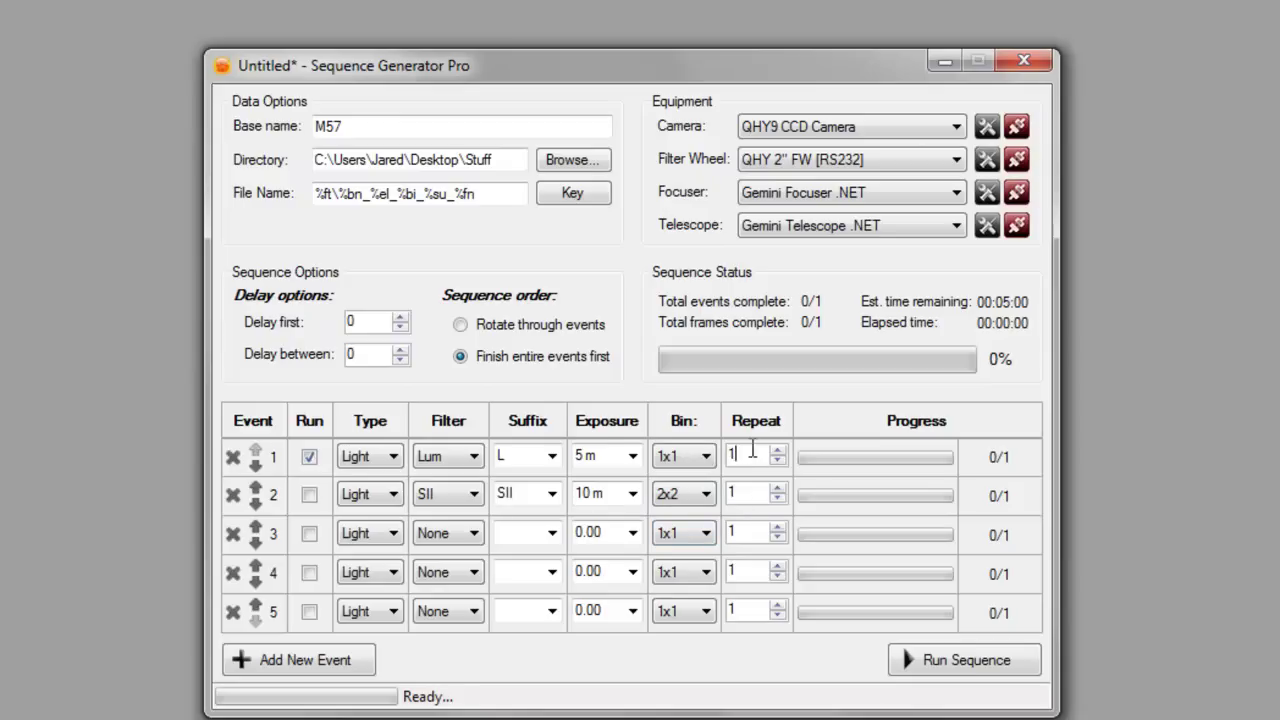
left_click(742, 455)
type("10")
left_click(740, 492)
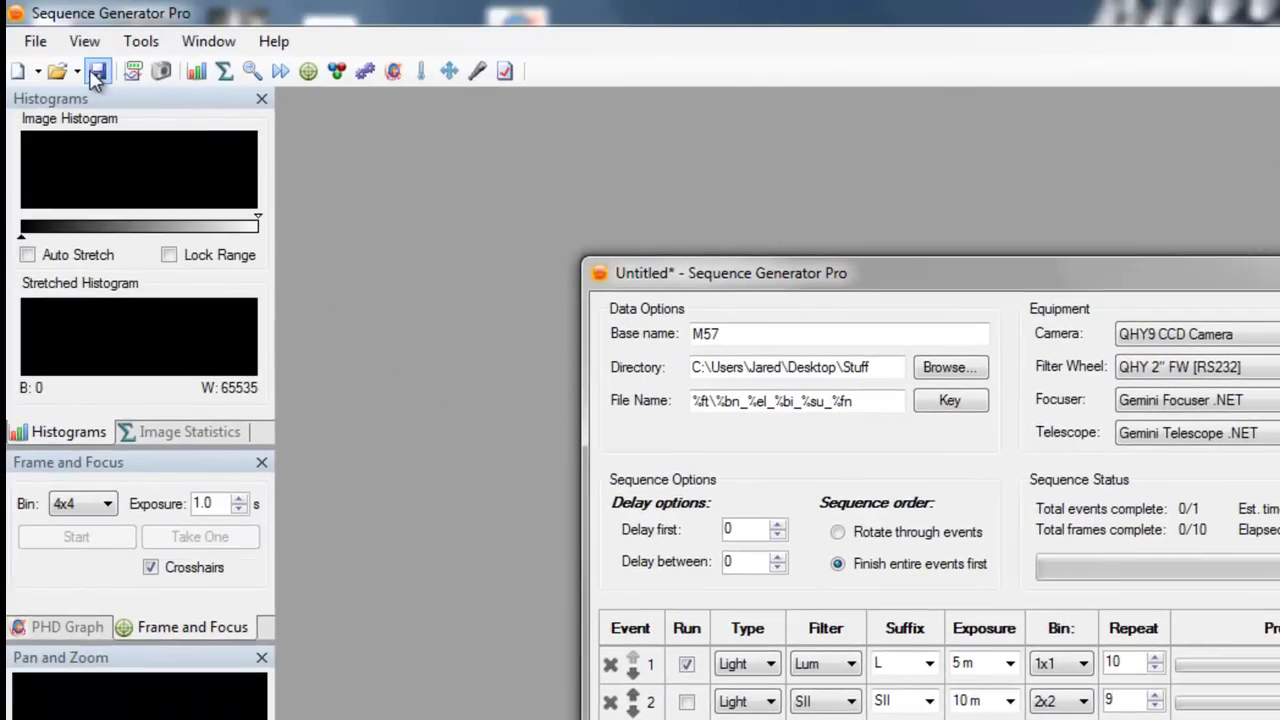
- Save the M57 sequence from the toolbar as M57.sgf in the Stuff folder
left_click(96, 72)
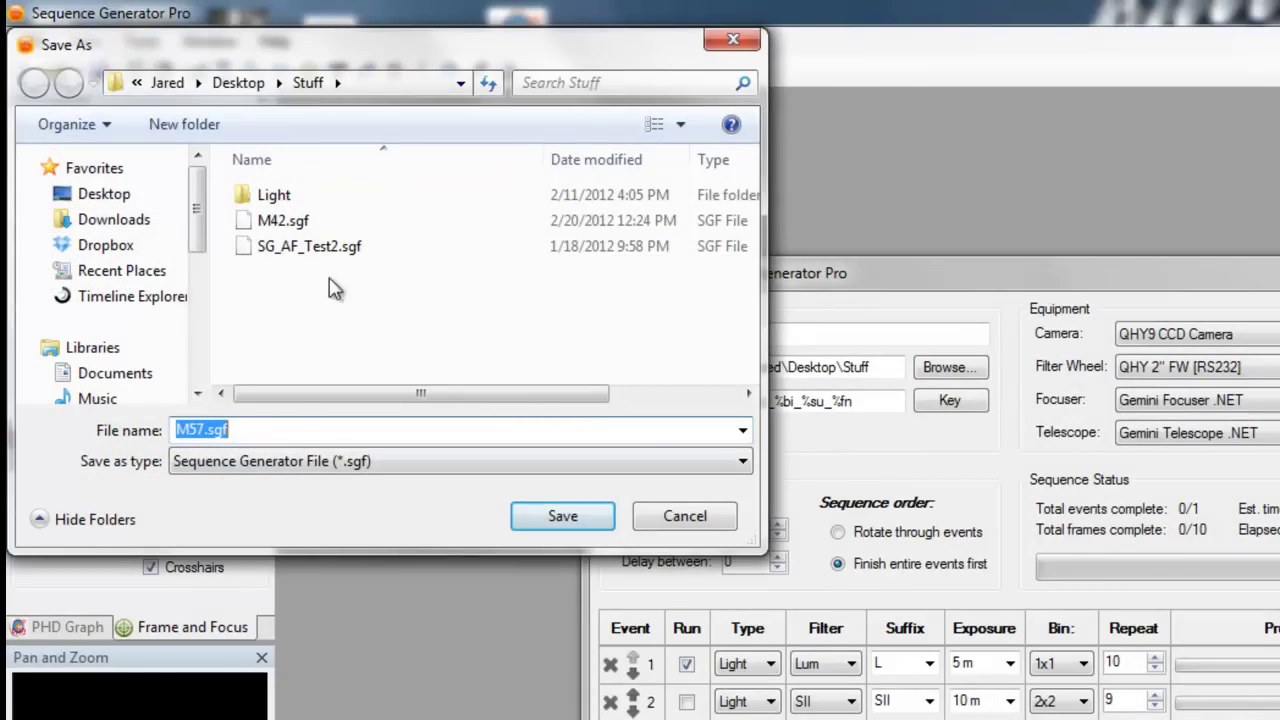
left_click(562, 516)
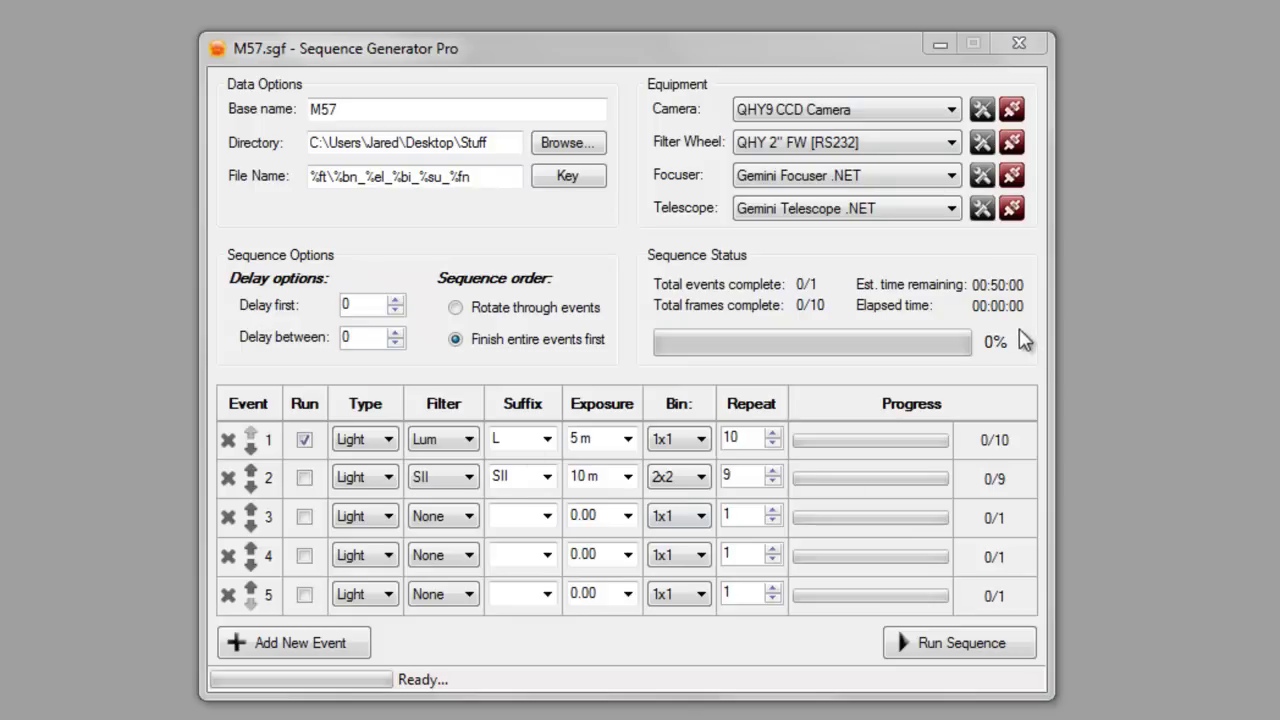
- Change the camera to Canon EOS and set No Filter Wheel and No Focuser
left_click(950, 110)
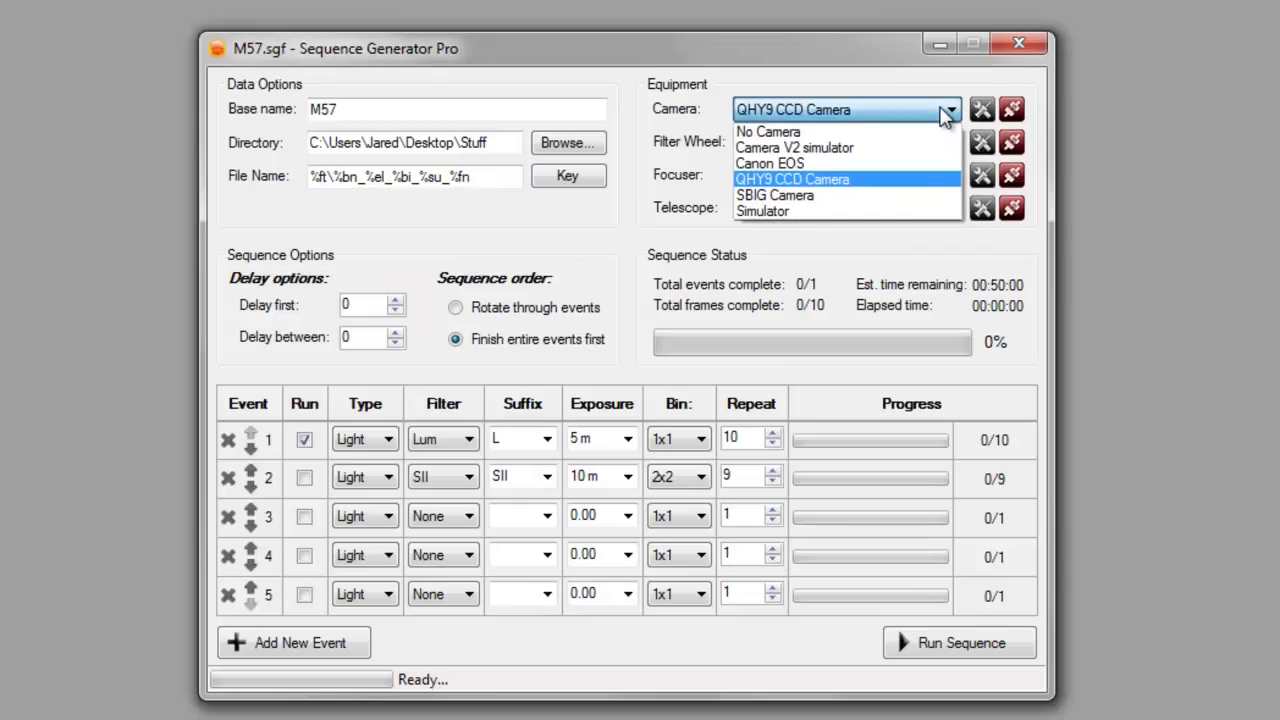
left_click(845, 179)
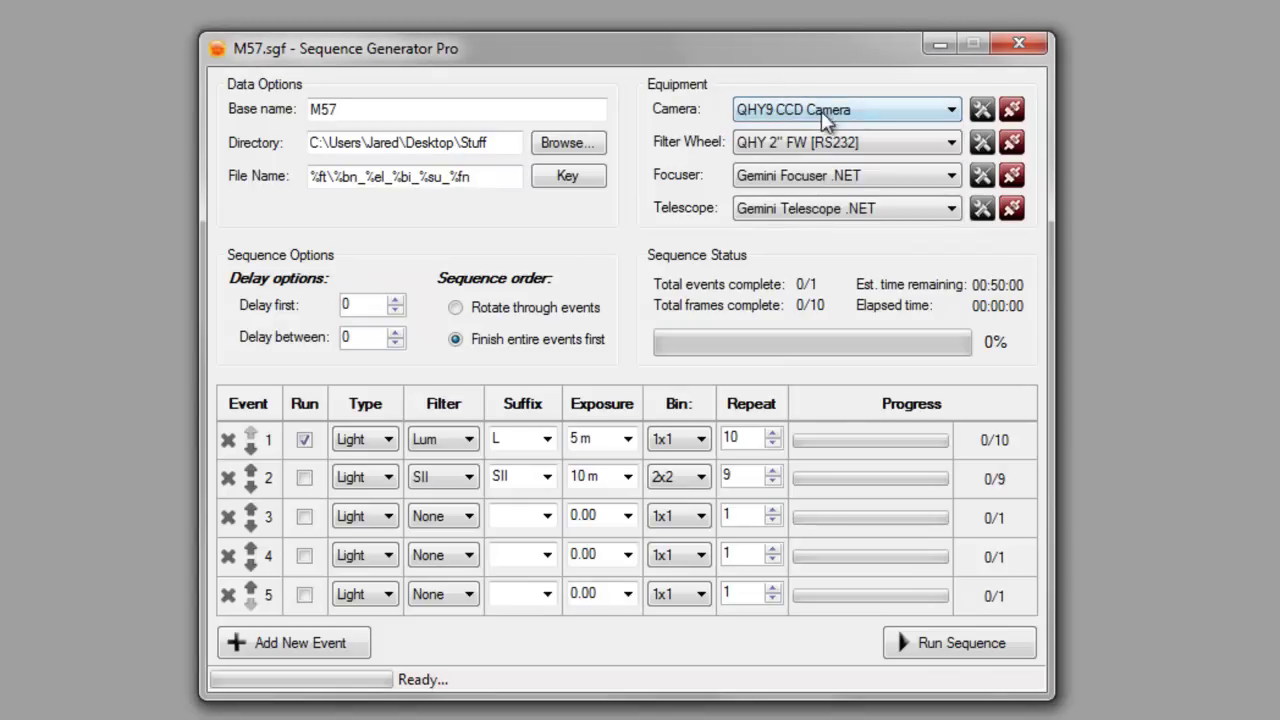
left_click(852, 112)
left_click(808, 163)
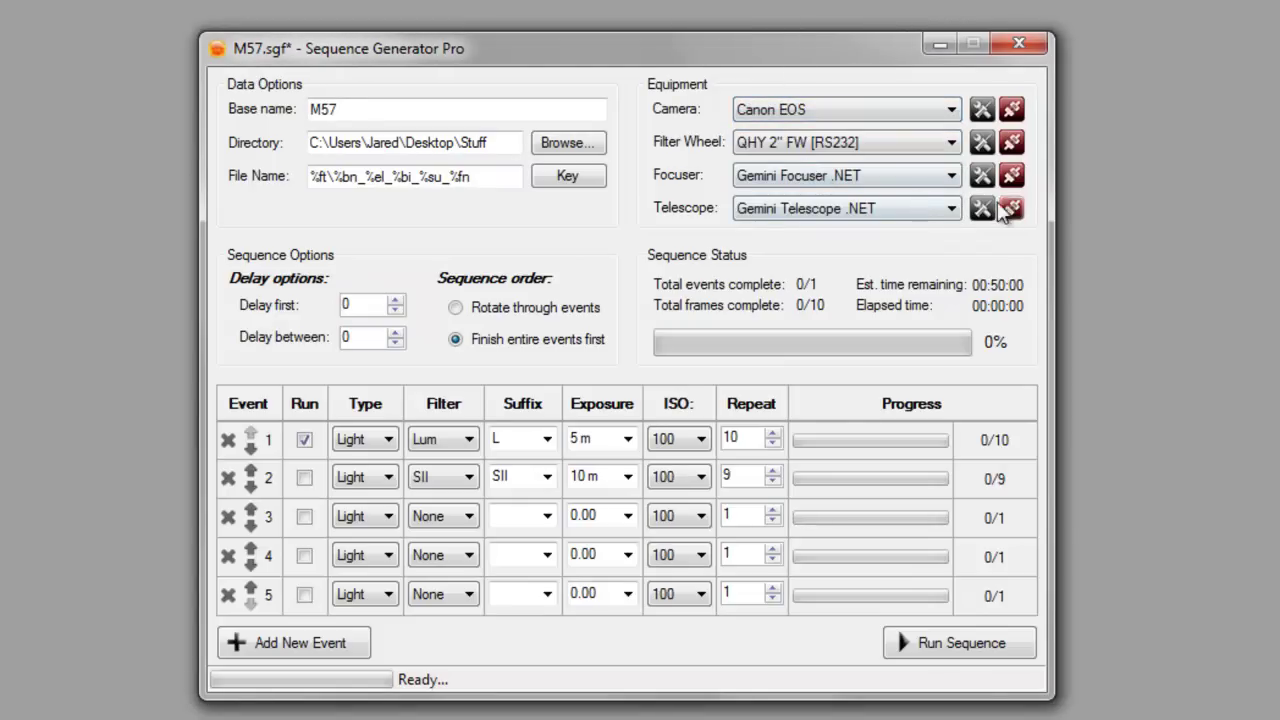
left_click(835, 143)
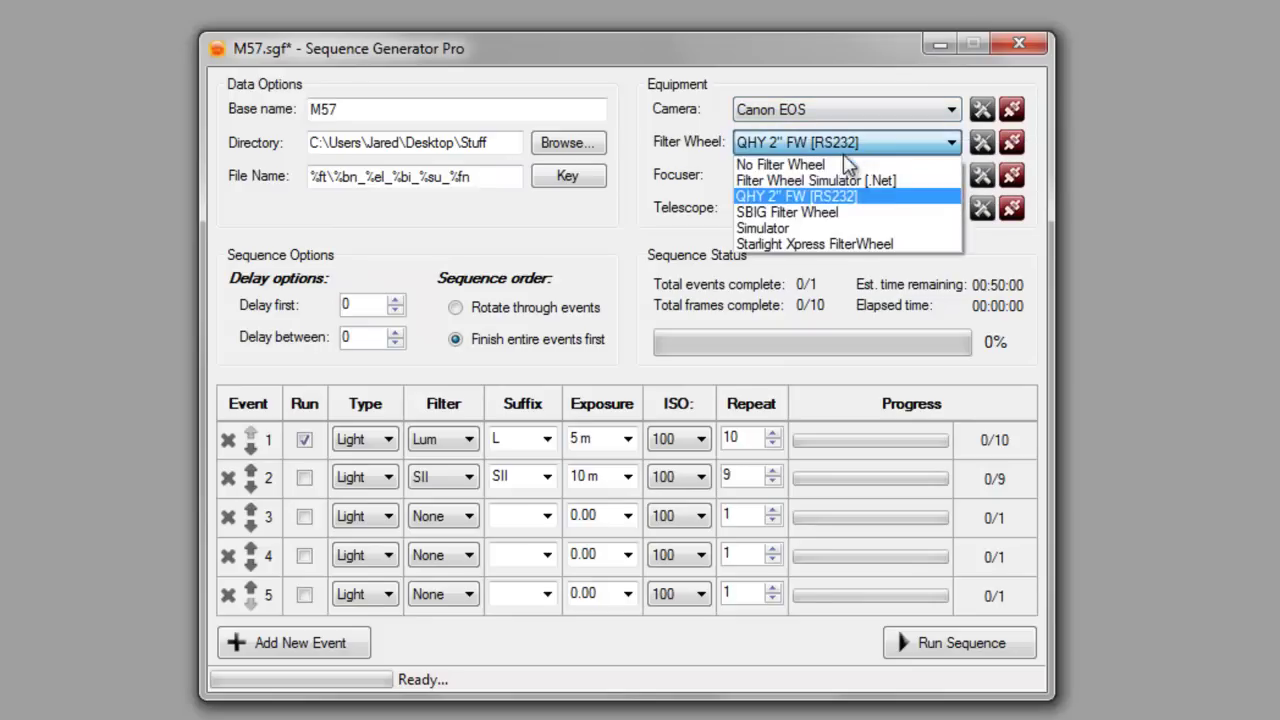
left_click(837, 160)
left_click(885, 188)
left_click(865, 195)
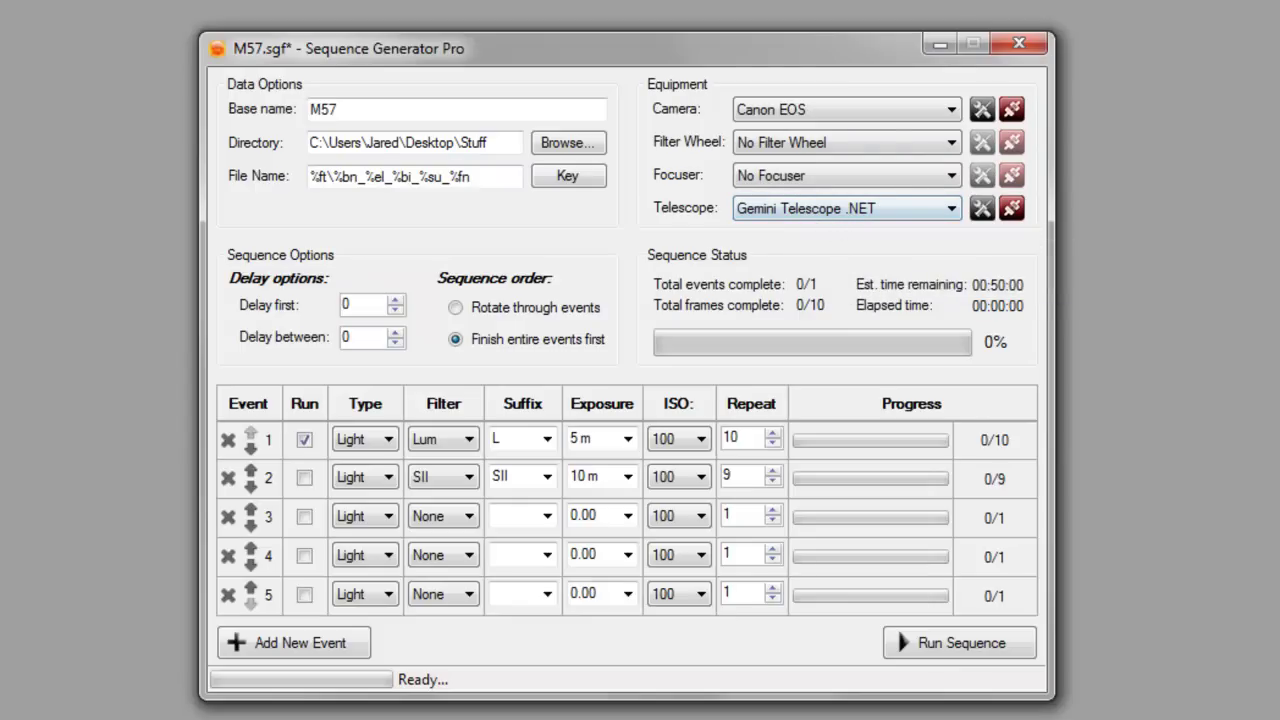
left_click(25, 40)
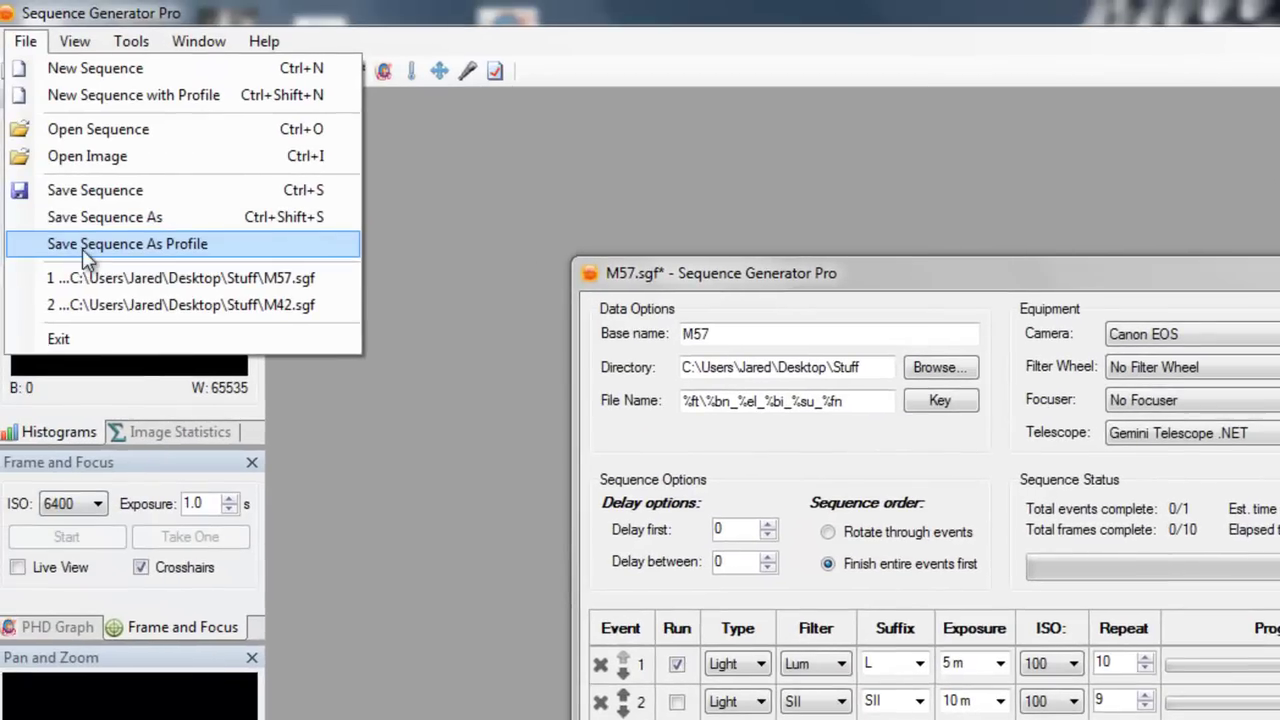
- Save the current equipment as a new profile named AT106LE+Canon in place of Narrowband
left_click(85, 250)
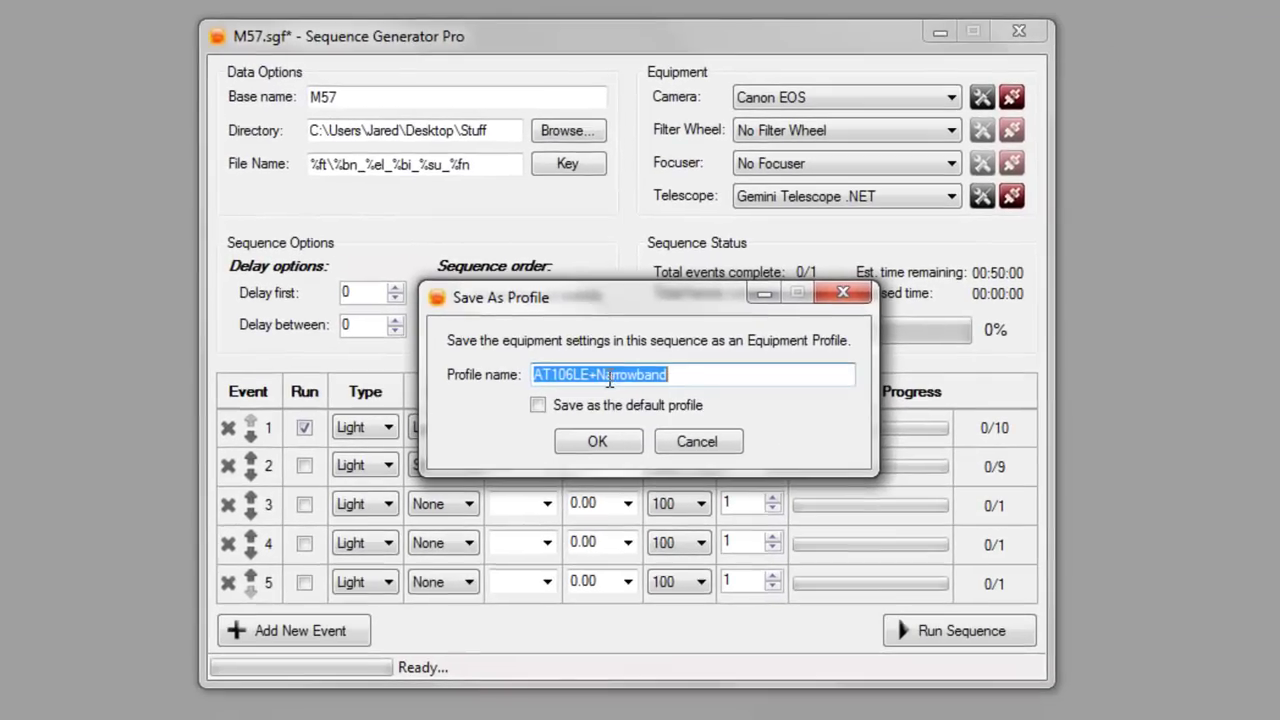
left_click(969, 612)
left_click_drag(599, 372, 745, 372)
type("Canon")
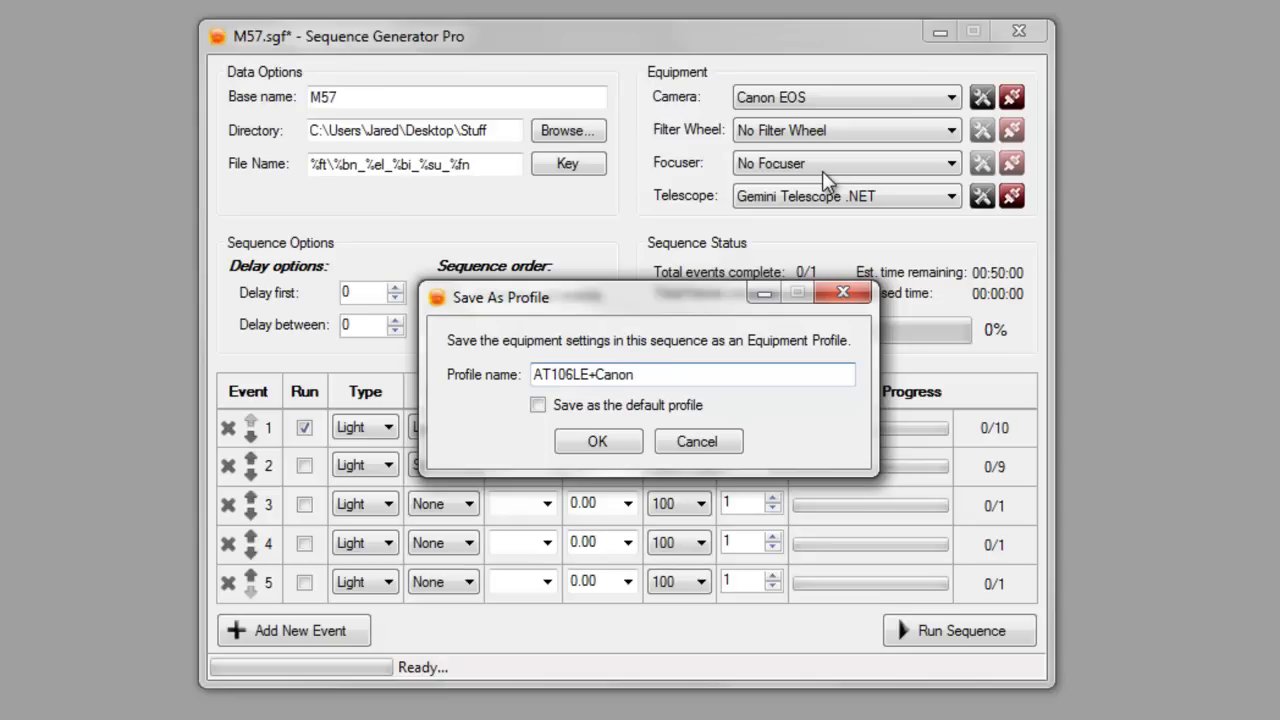
left_click(597, 441)
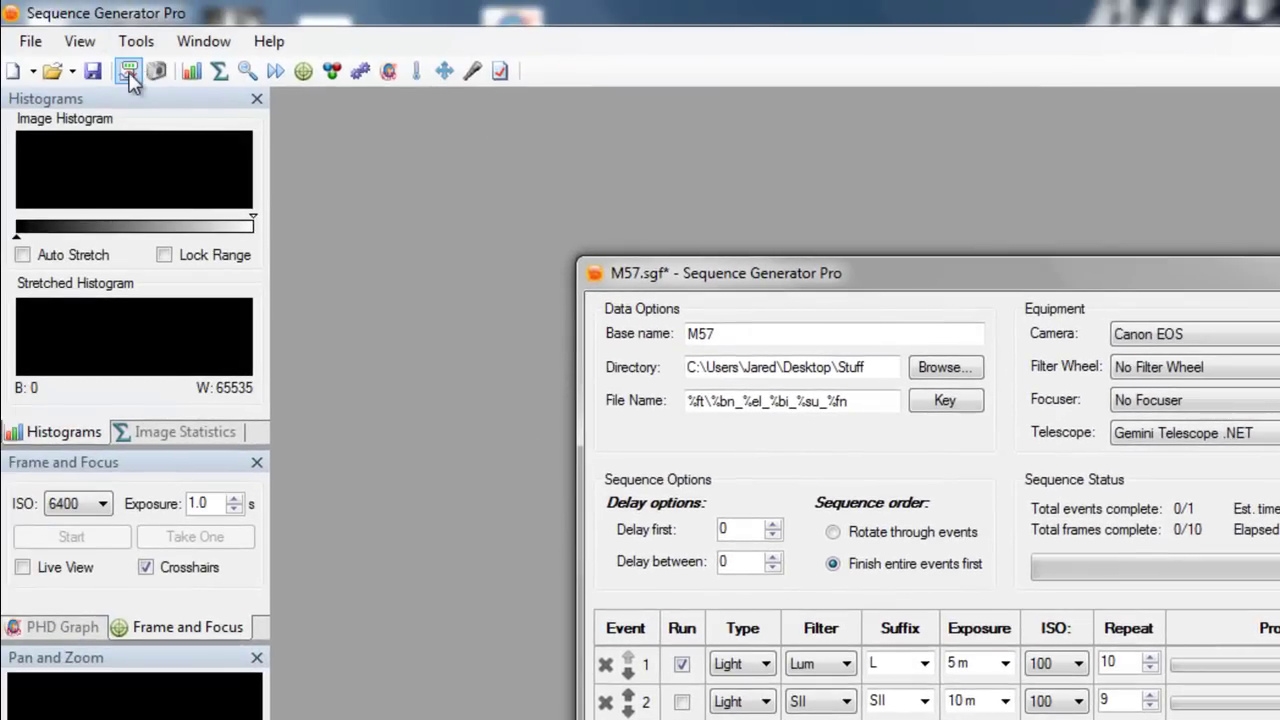
- In the Control Panel, uncheck Cool down when camera connects and Warm up when sequence completes
left_click(128, 71)
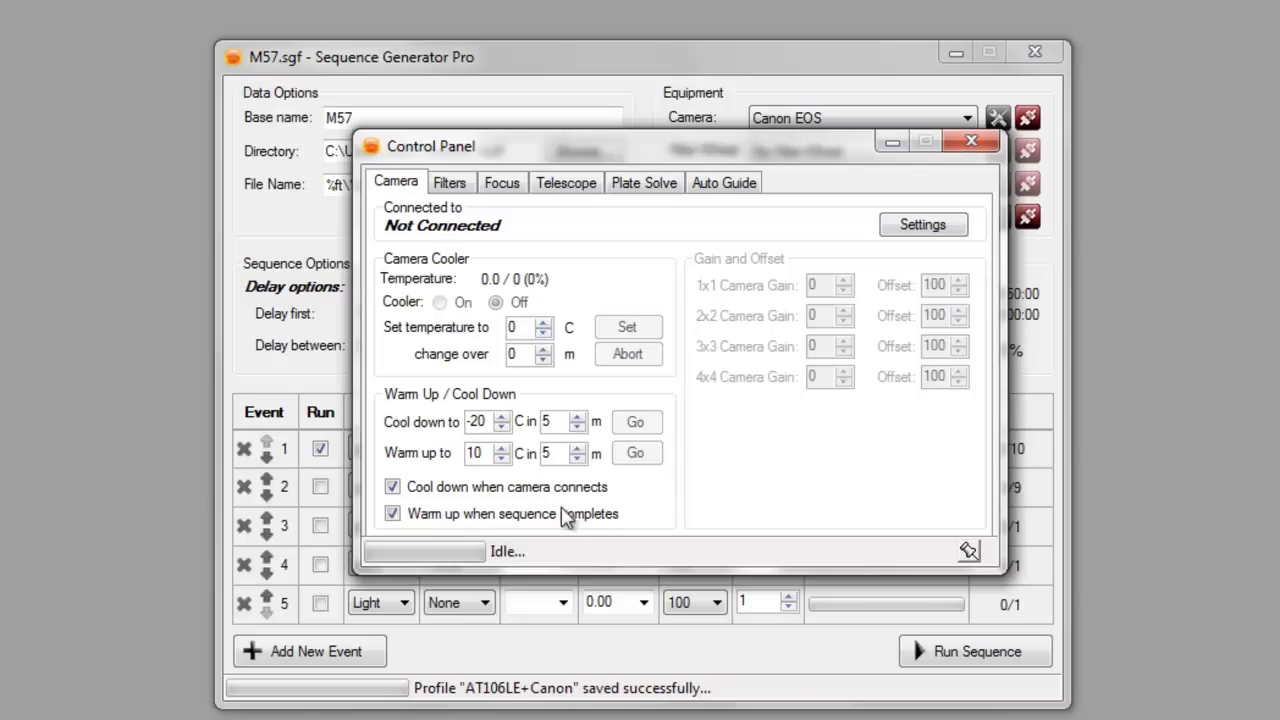
left_click(455, 494)
left_click(458, 513)
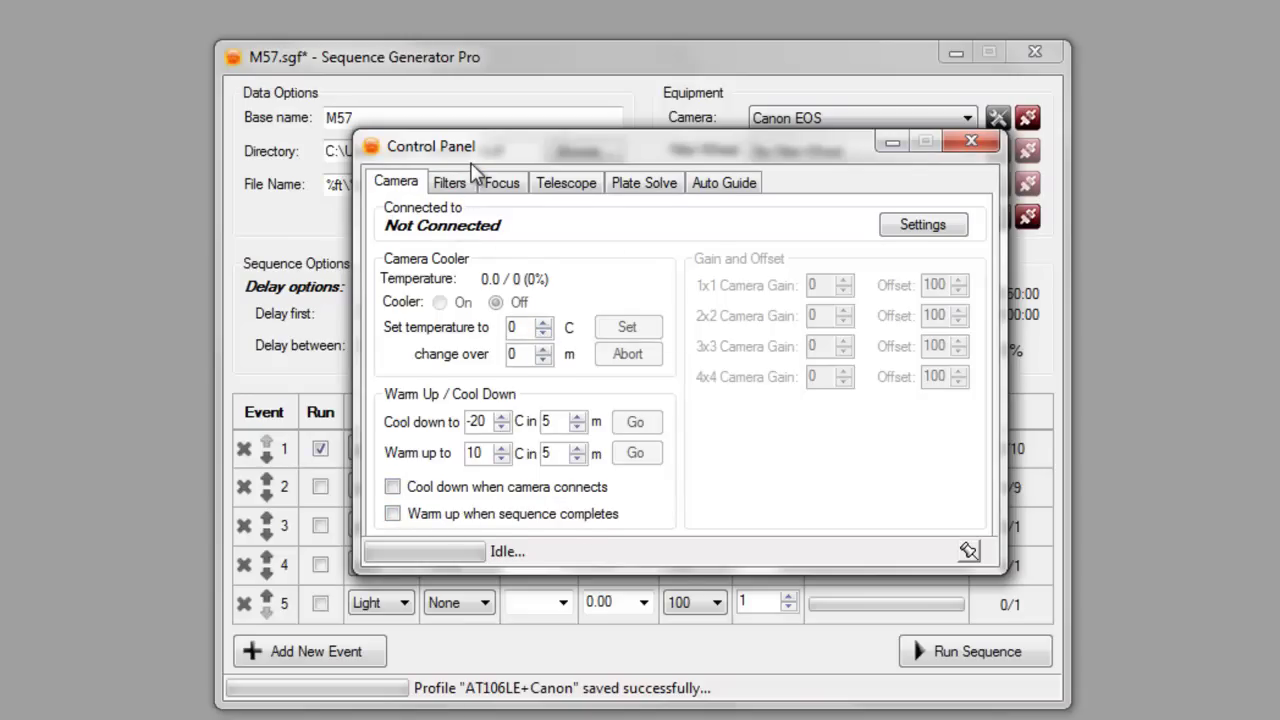
left_click_drag(472, 164, 444, 176)
left_click(945, 154)
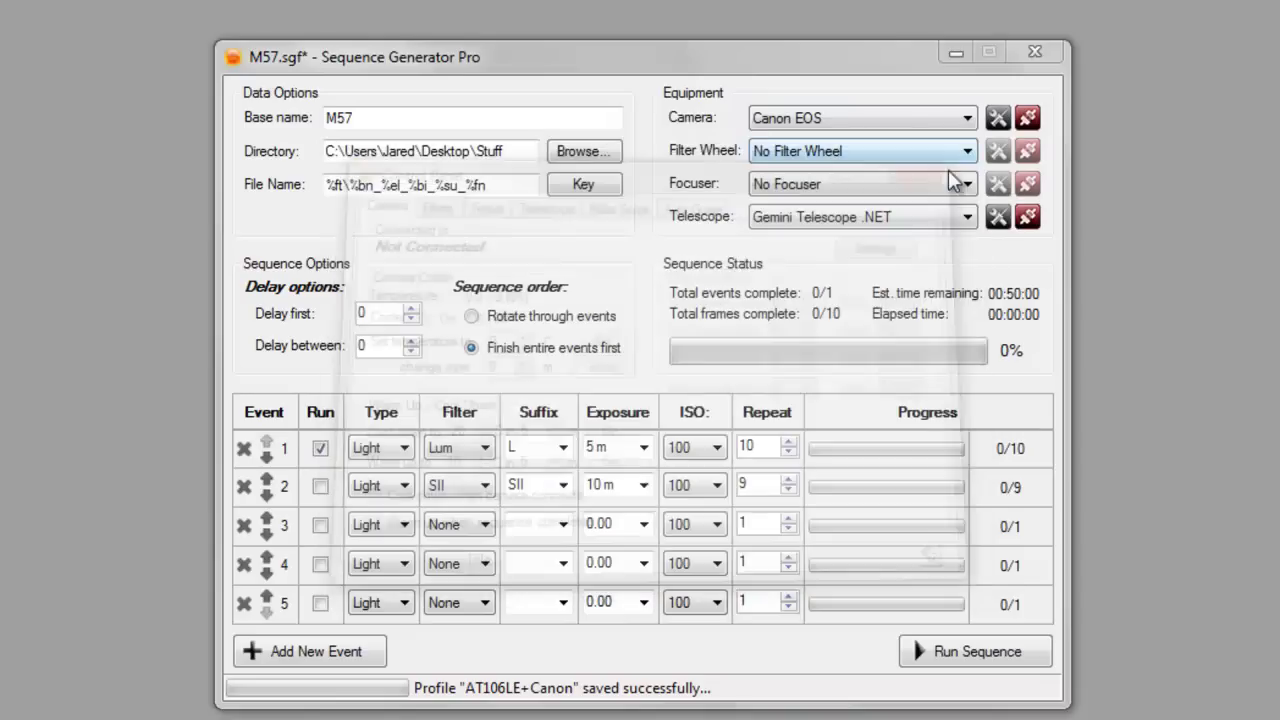
- Load the AT106LE+Canon profile and turn off auto focus, keeping focus frame ISO at 6400
left_click(131, 43)
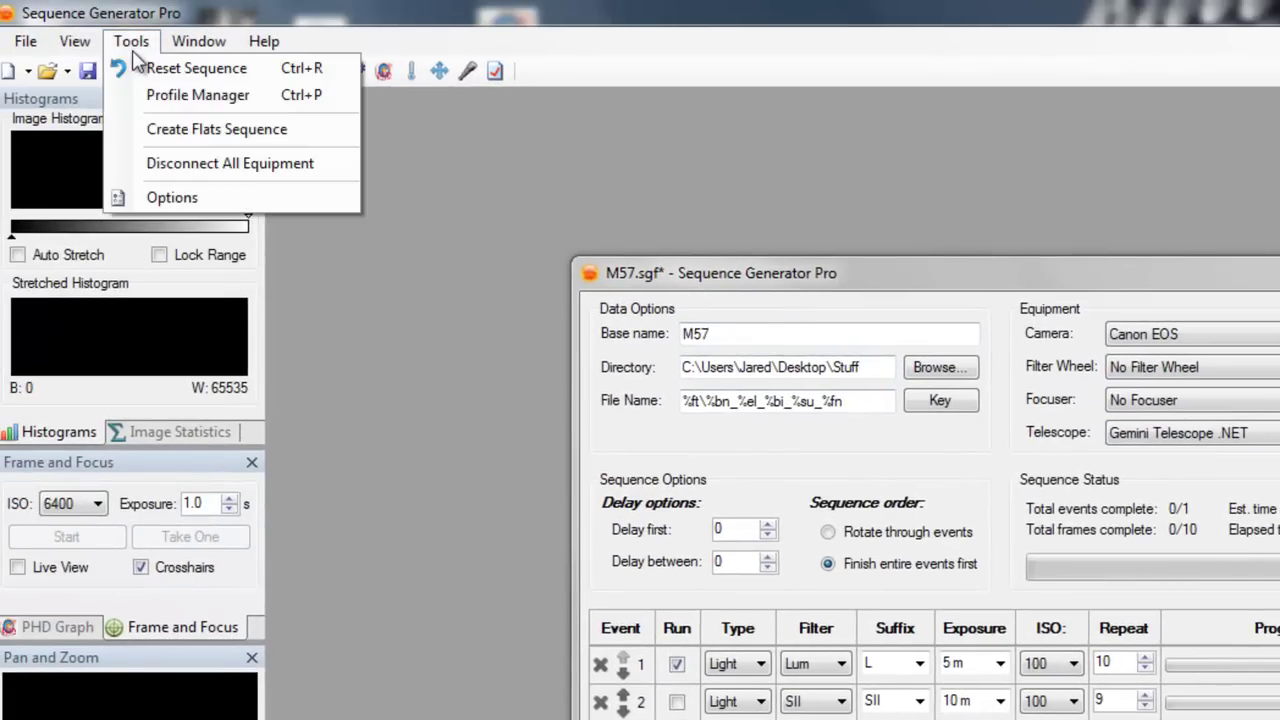
left_click(197, 95)
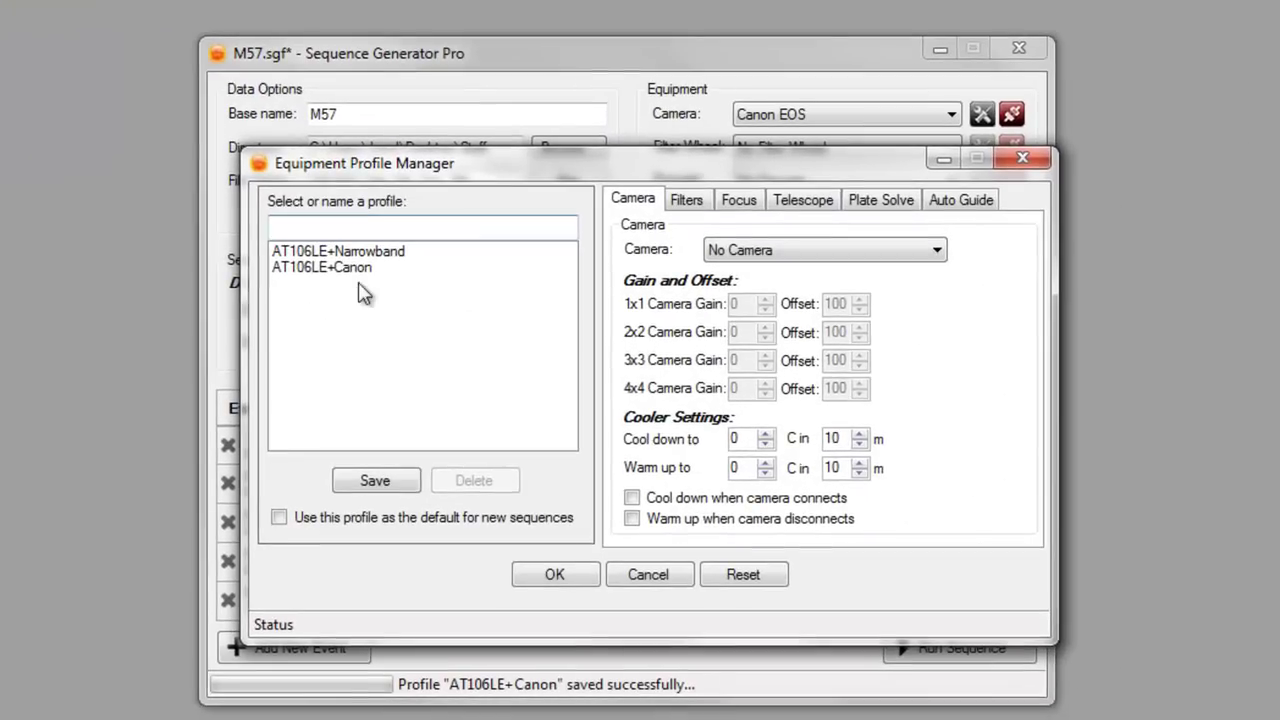
left_click(345, 267)
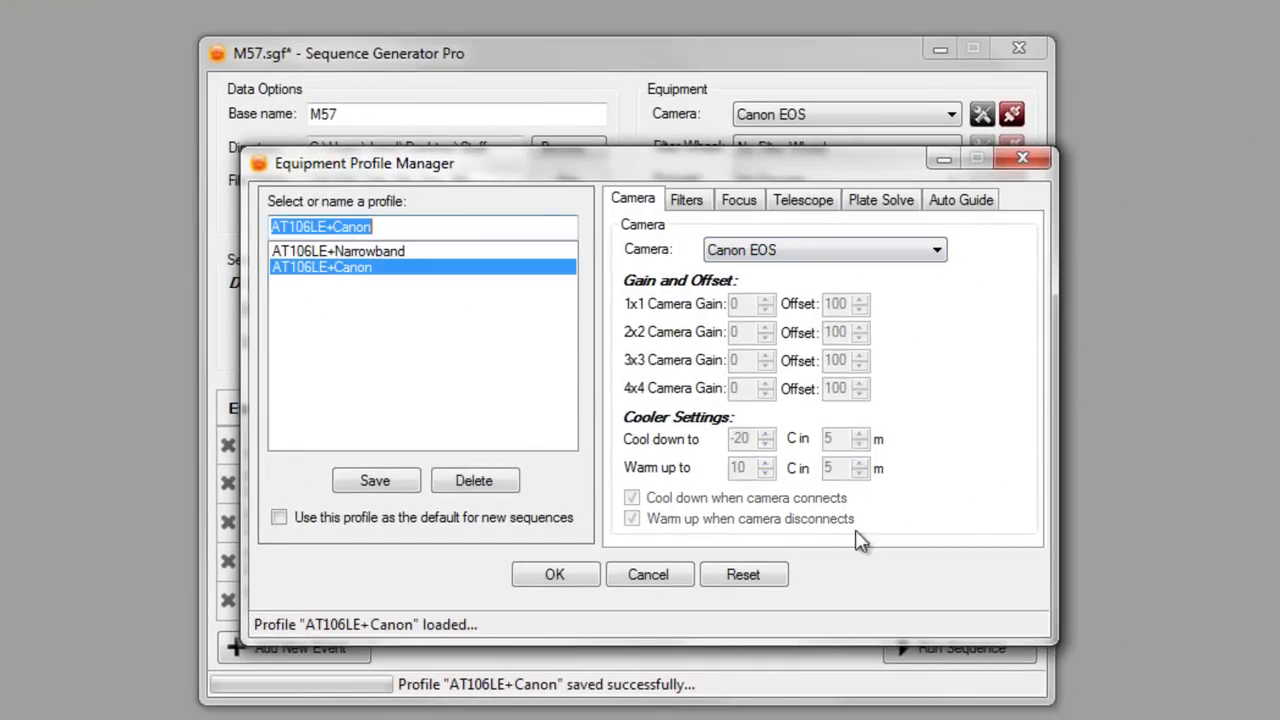
left_click(686, 201)
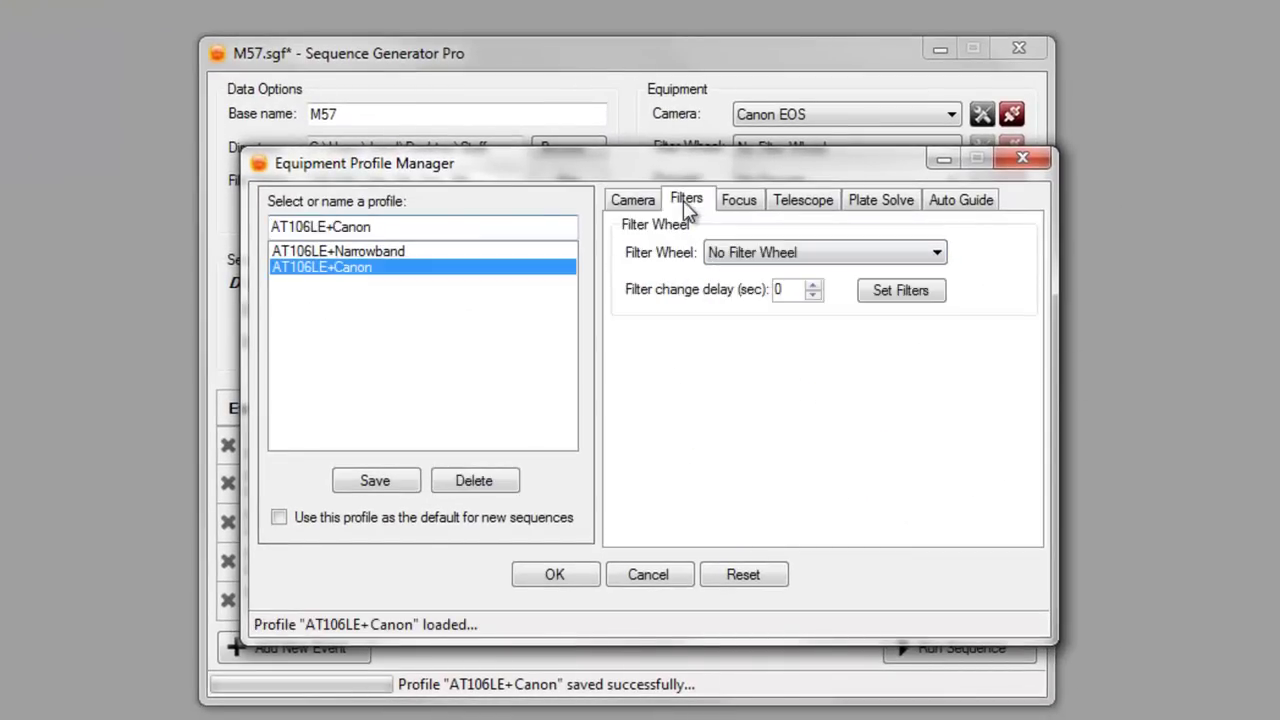
left_click(739, 204)
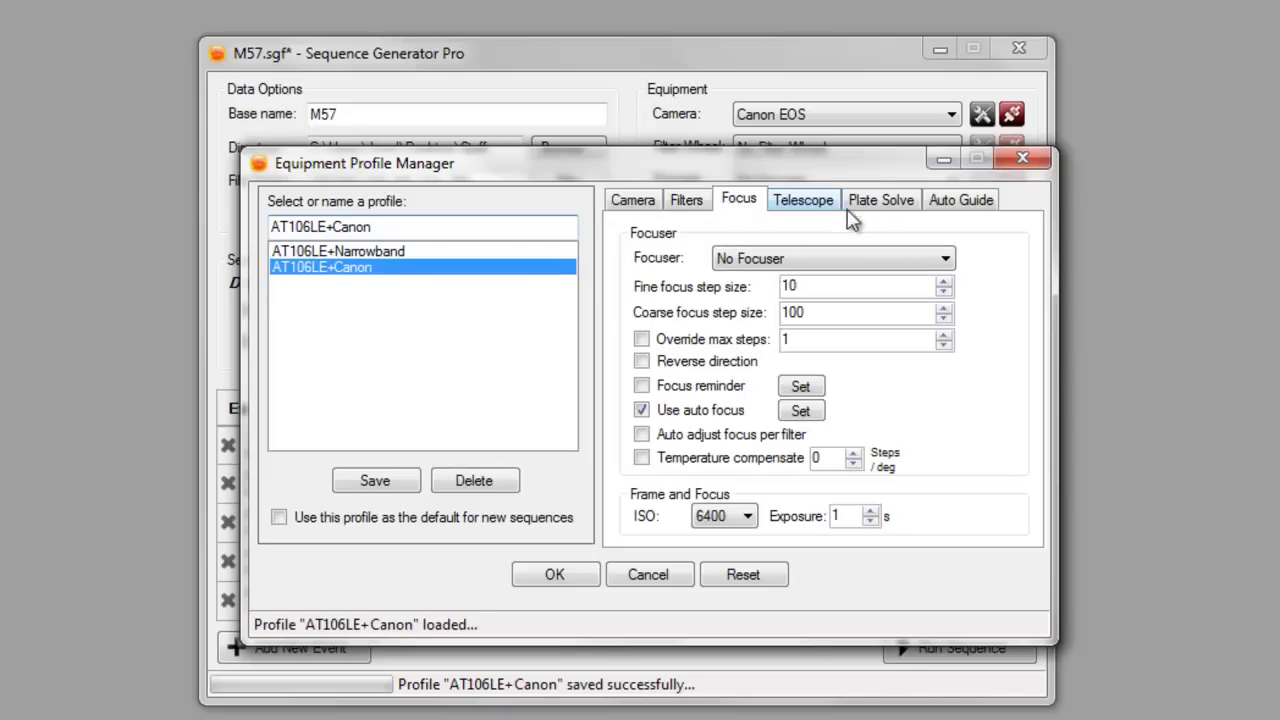
left_click(690, 412)
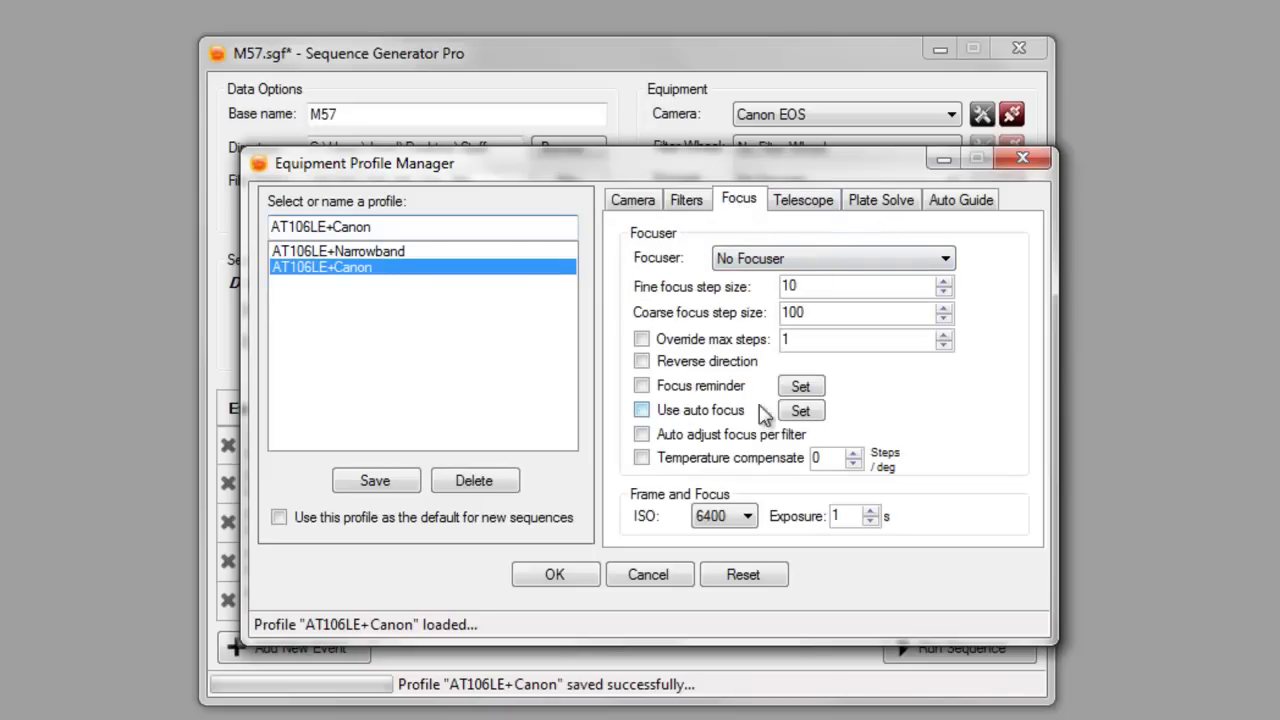
left_click(752, 520)
left_click(718, 636)
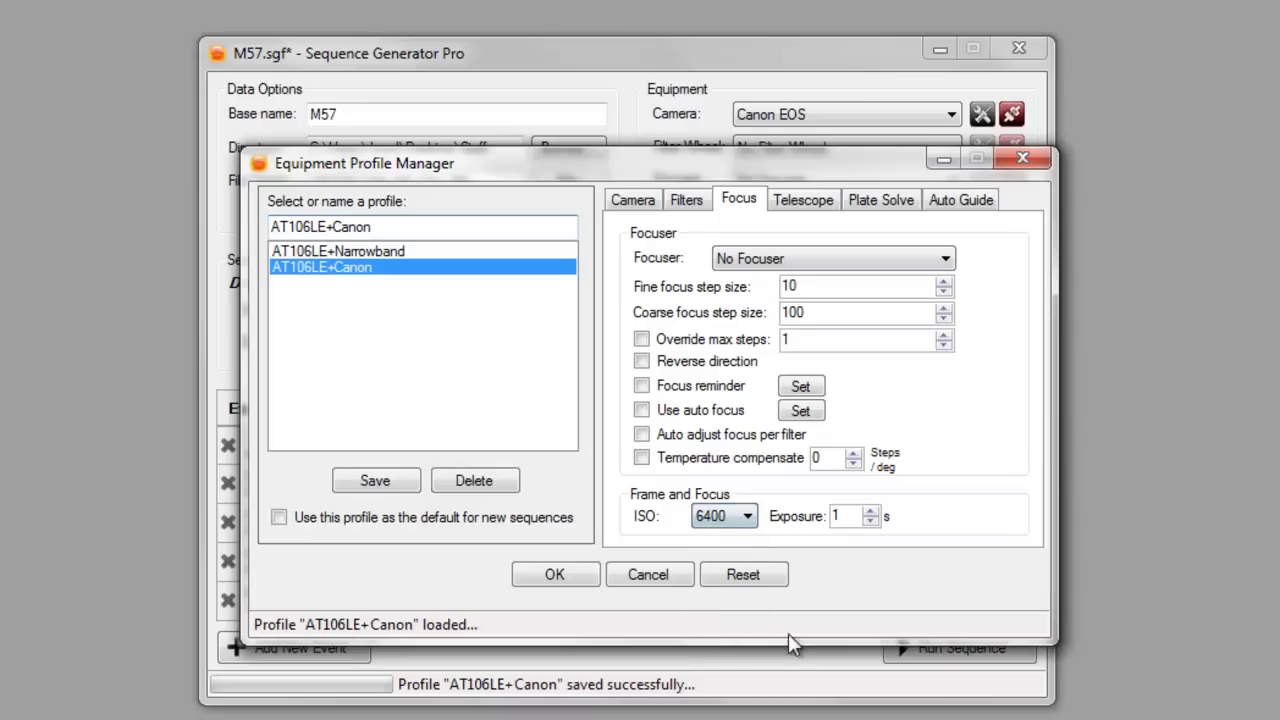
- Review the telescope and auto guide settings, then overwrite the AT106LE+Canon profile
left_click(807, 202)
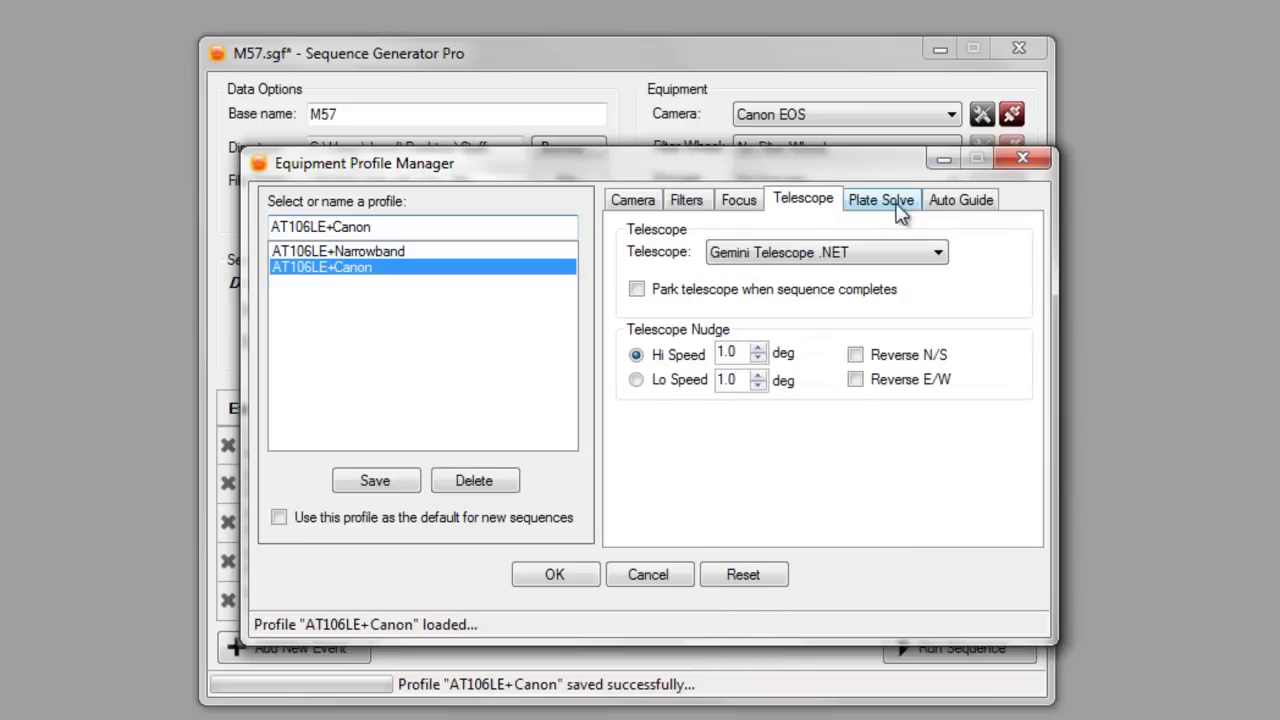
left_click(976, 200)
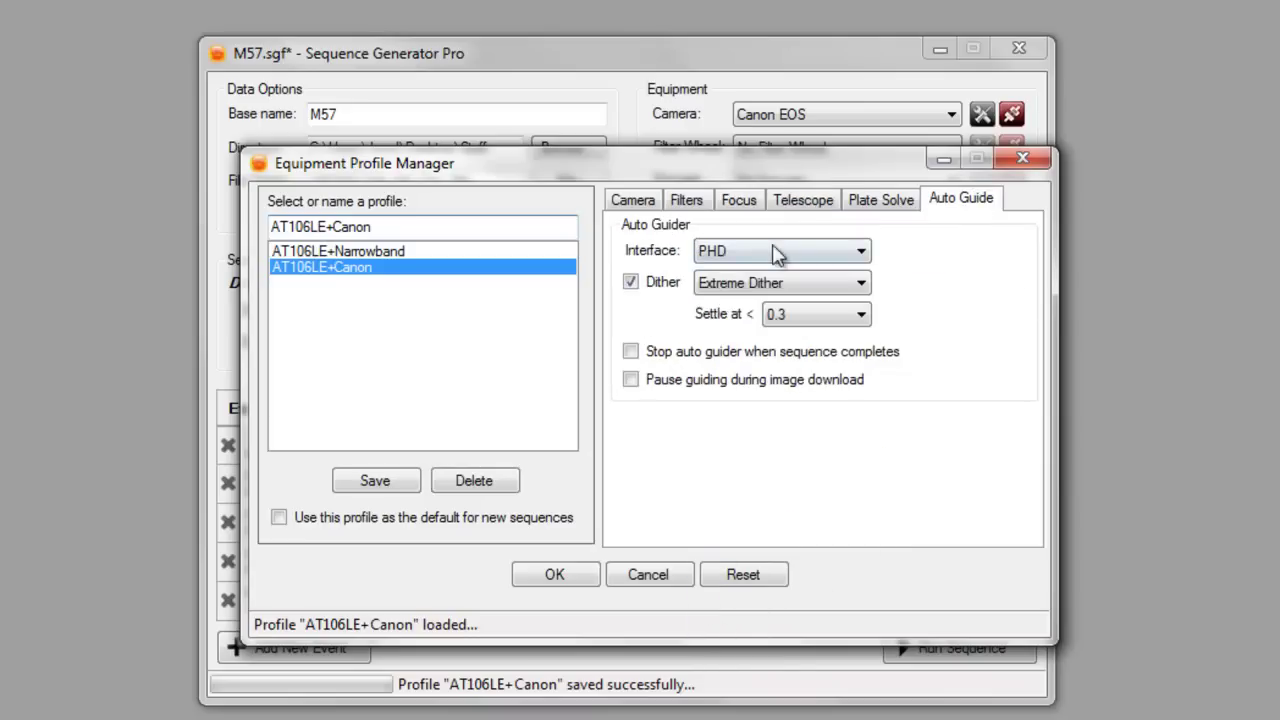
left_click(390, 481)
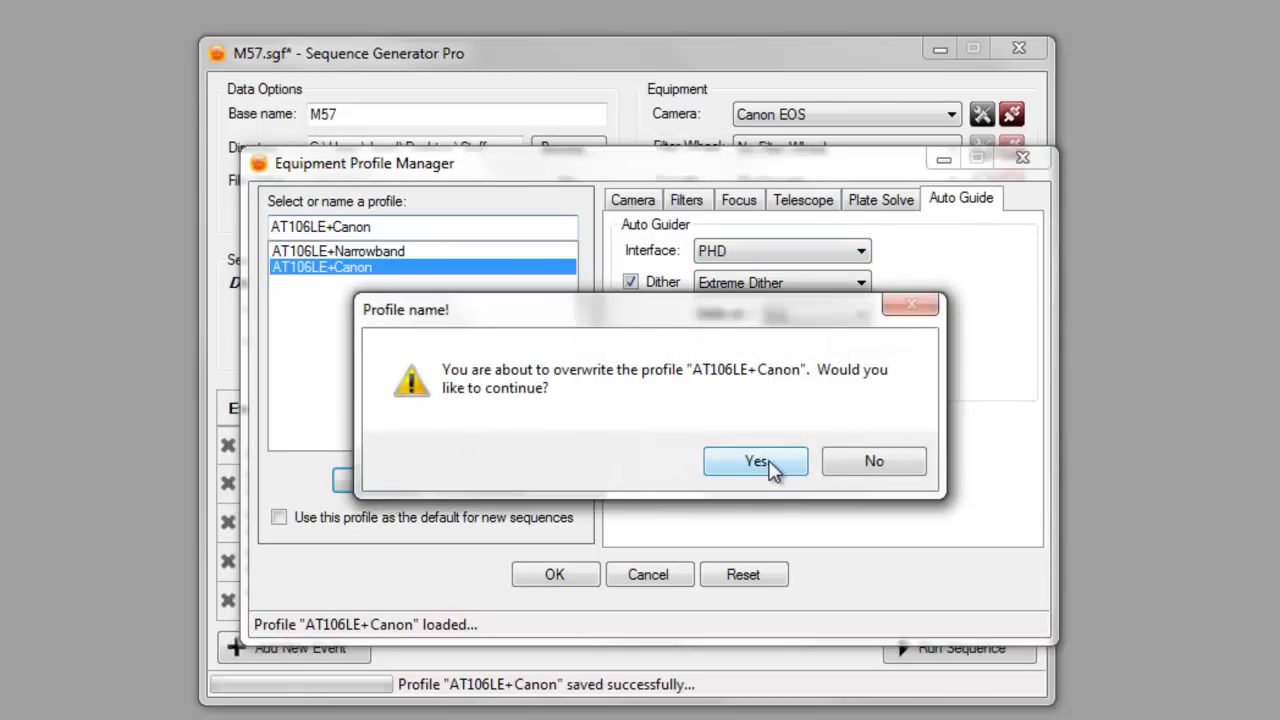
left_click(770, 468)
- Save a copy of AT106LE+Narrowband as AT106LE+LRGB and load the new profile's filter setup
left_click(368, 253)
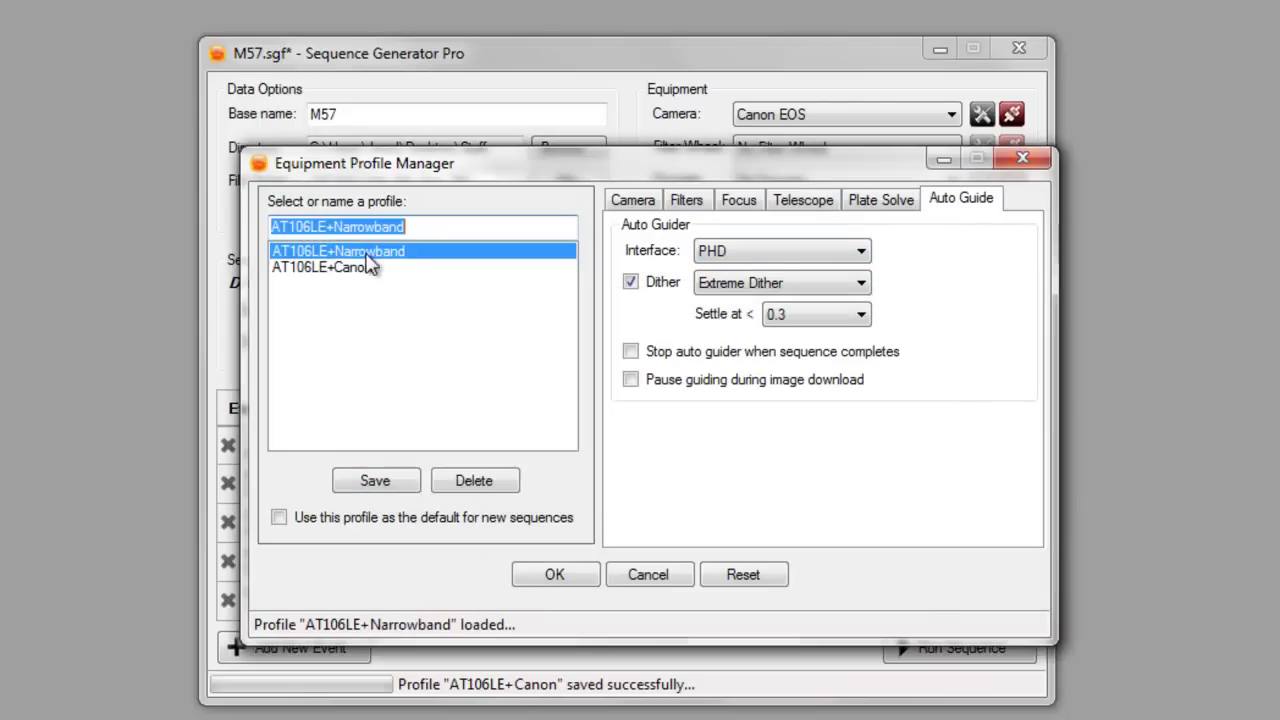
left_click(700, 206)
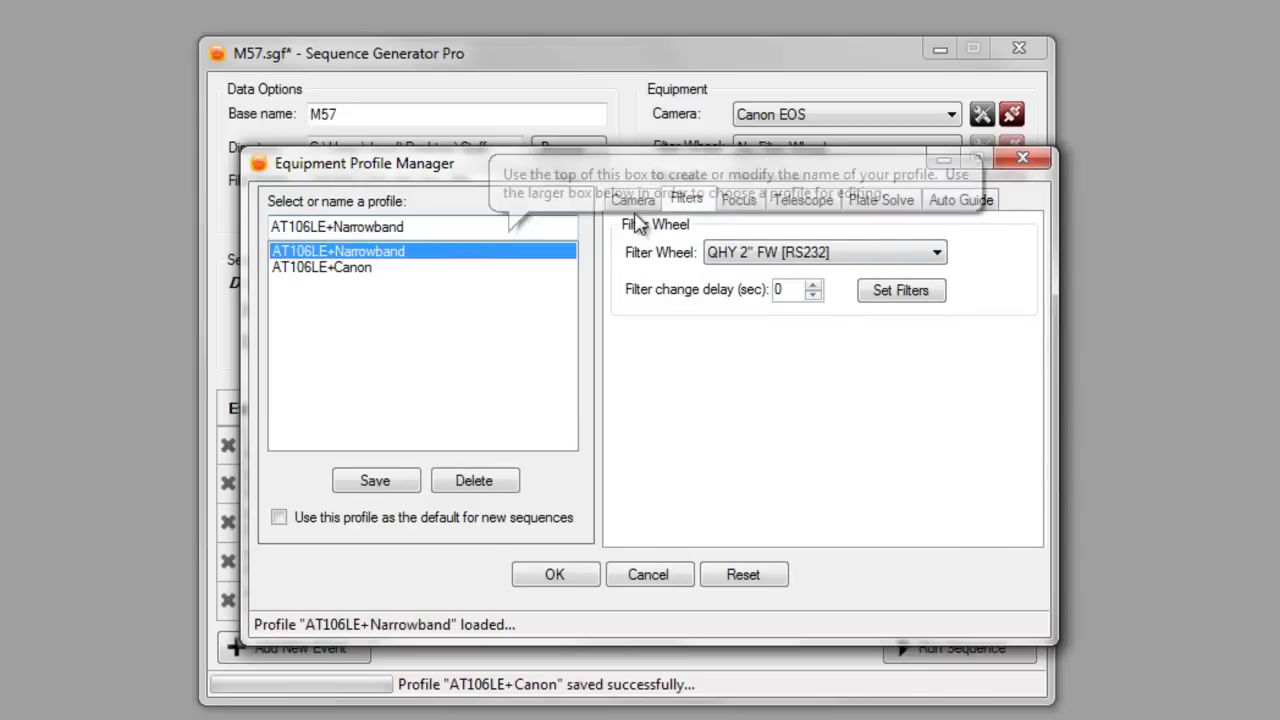
left_click(340, 255)
left_click_drag(432, 226, 350, 231)
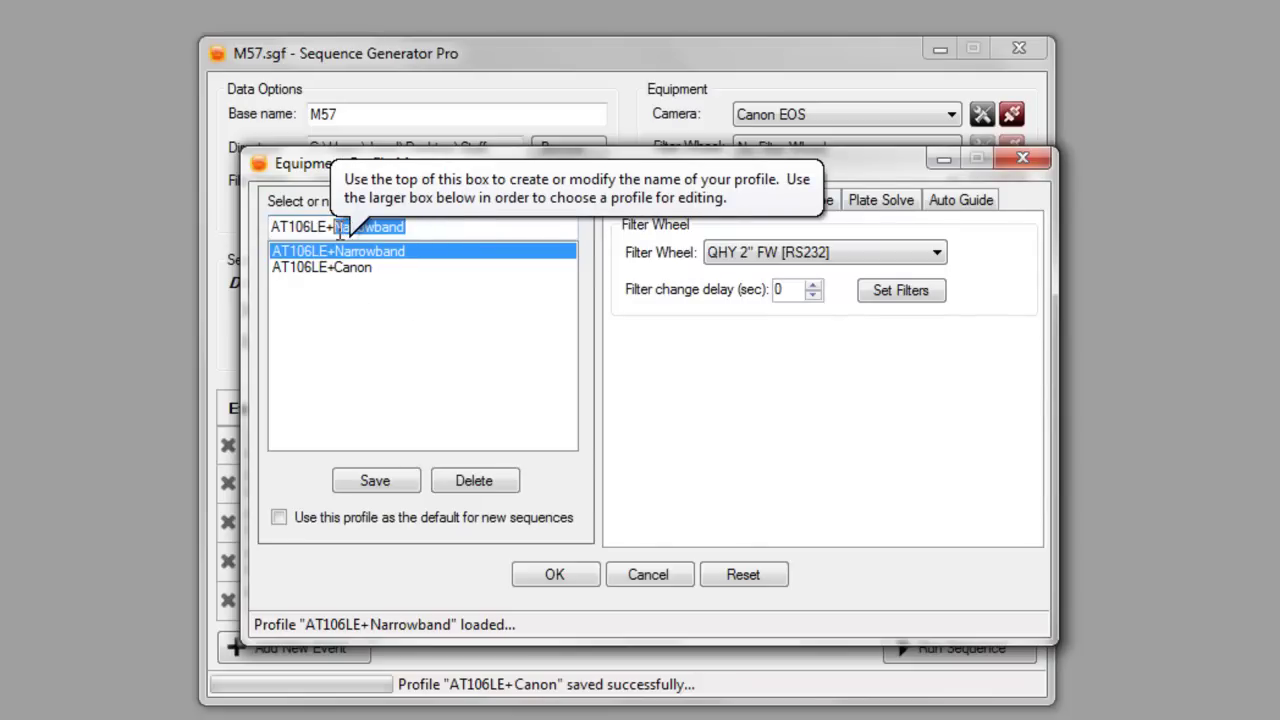
type("LRGB")
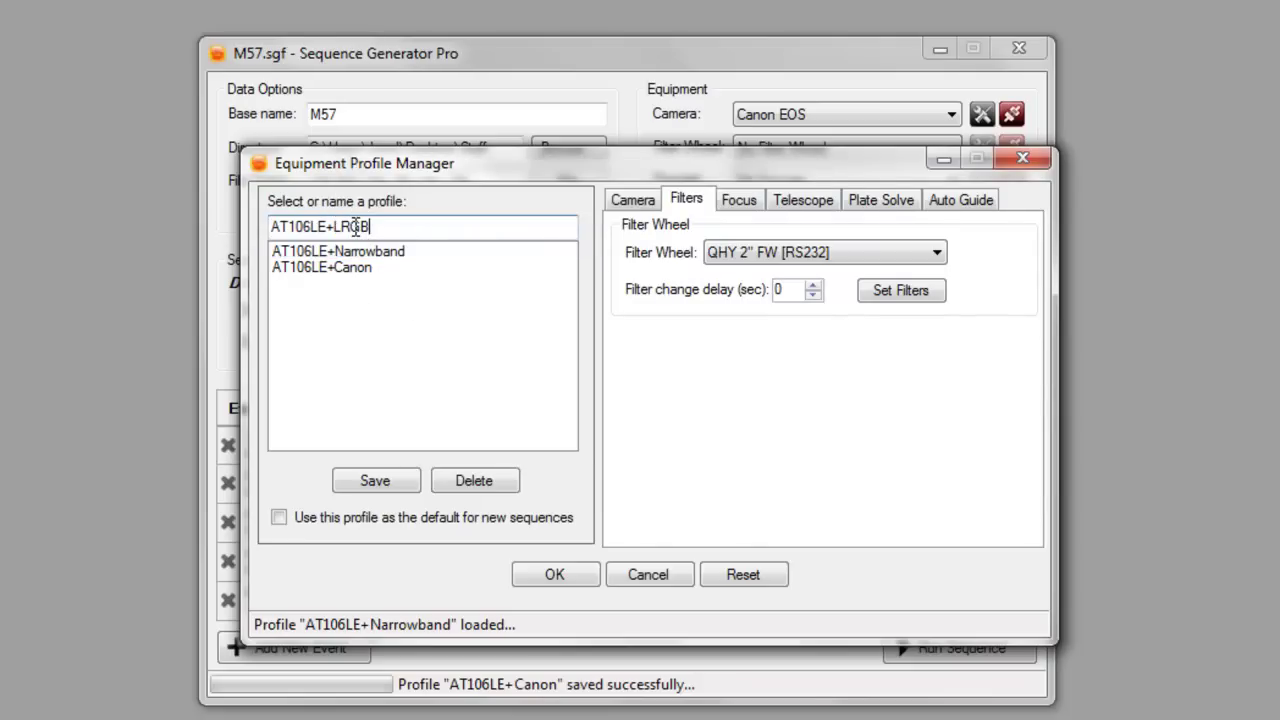
left_click(405, 482)
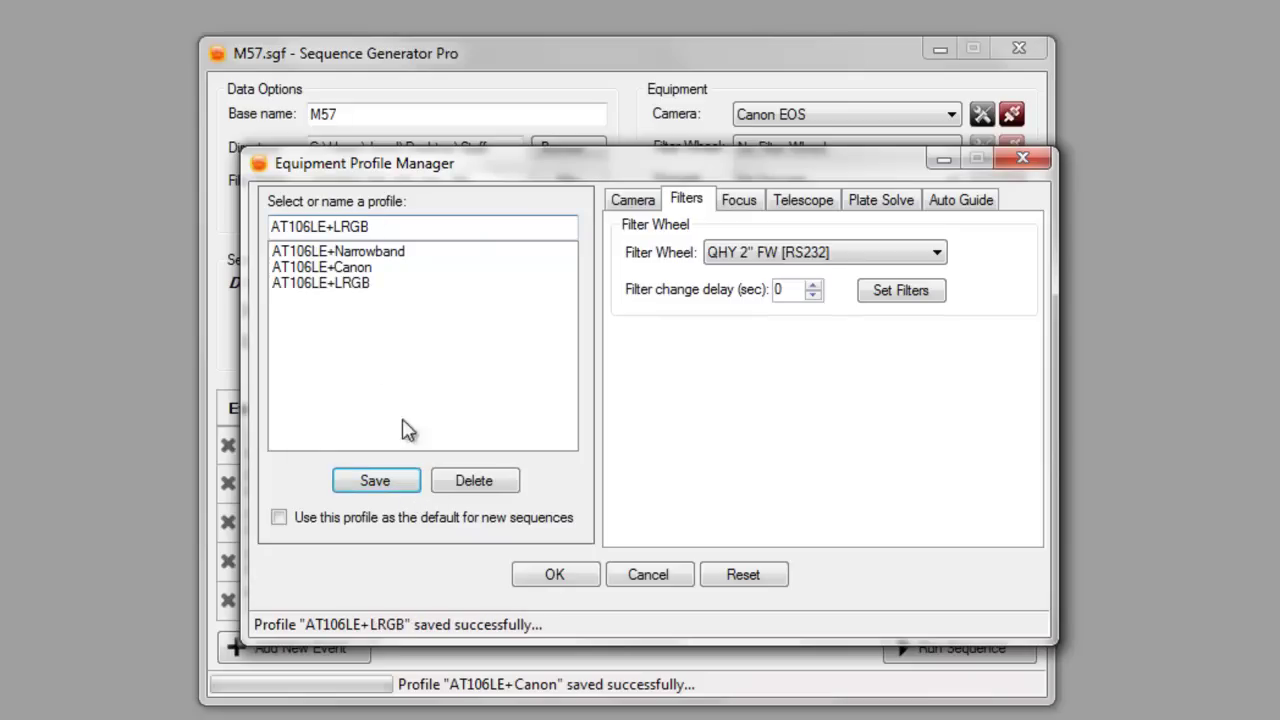
left_click(330, 283)
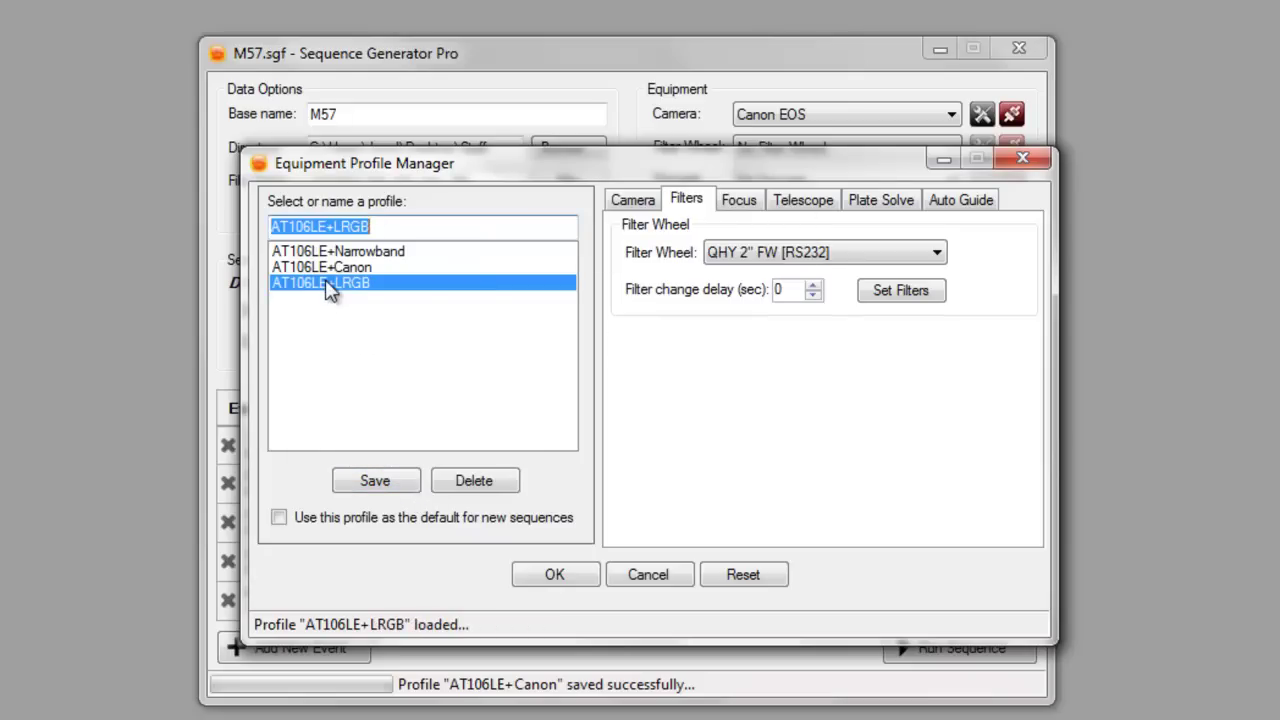
left_click(895, 292)
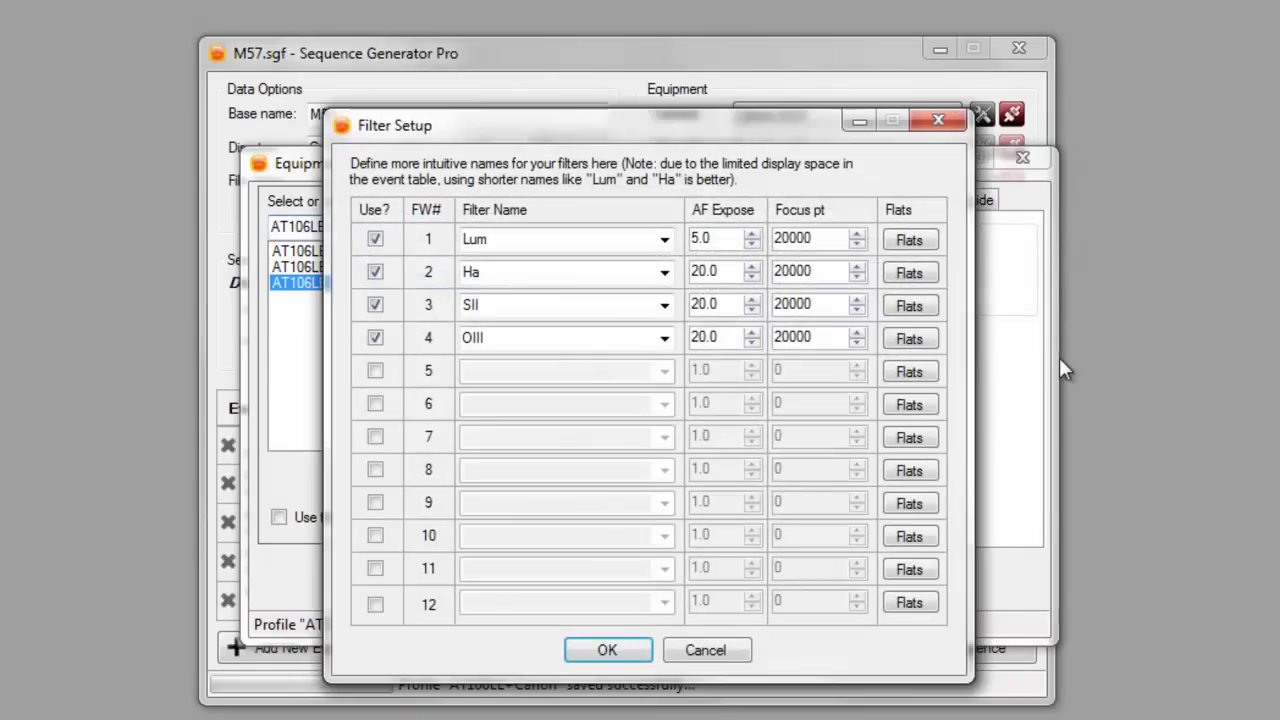
- Set filter slots 2–4 to Red, Green and Blue, and enable slot 5 as Ha
left_click(665, 272)
left_click(545, 312)
left_click(664, 305)
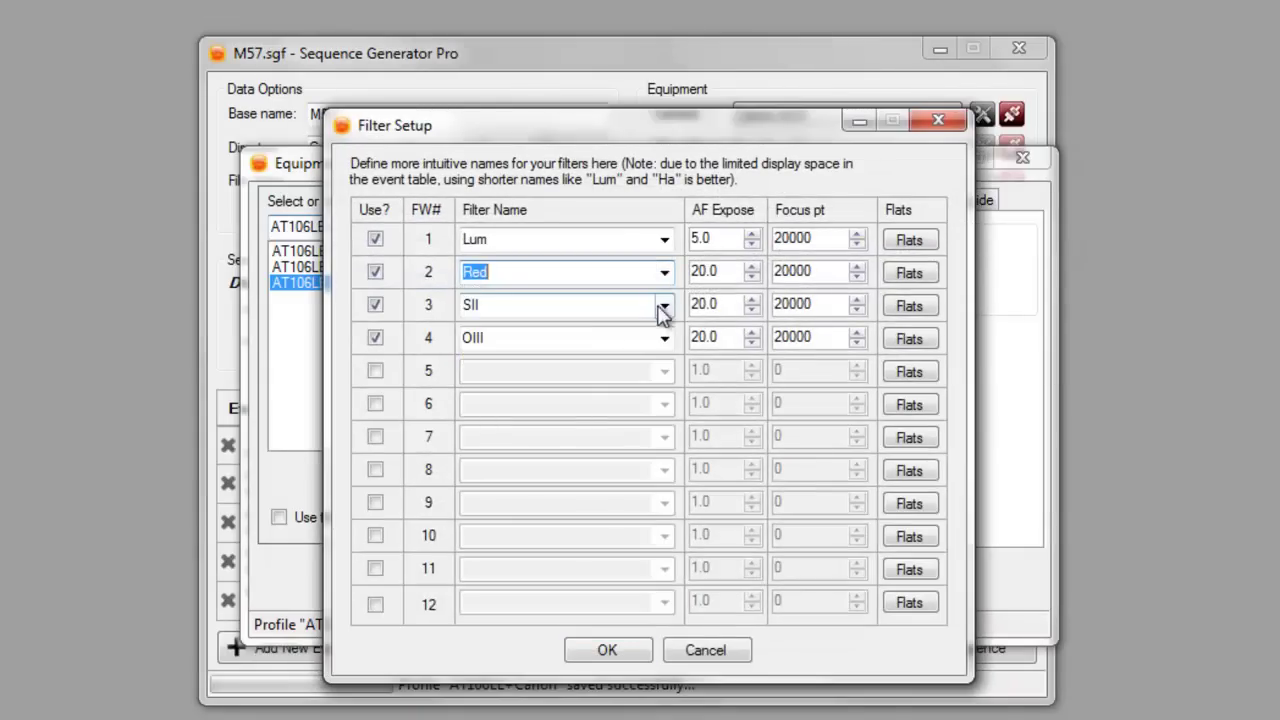
left_click(520, 360)
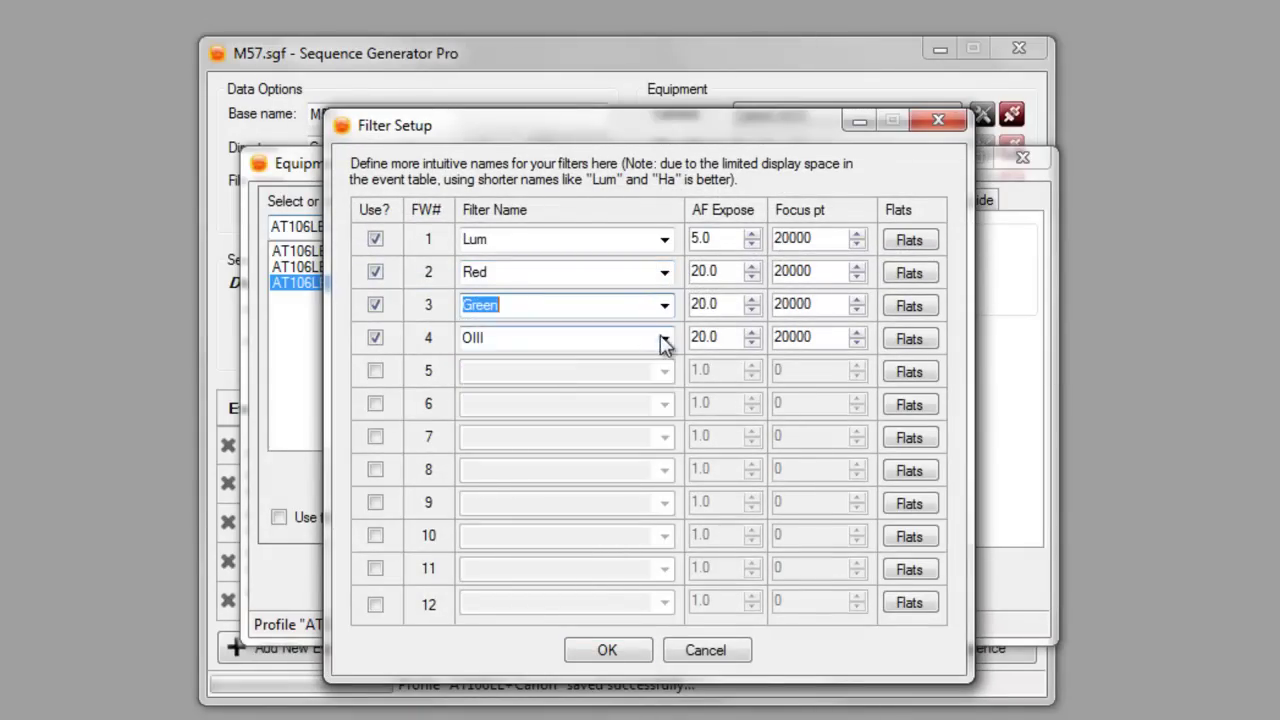
left_click(665, 338)
left_click(490, 409)
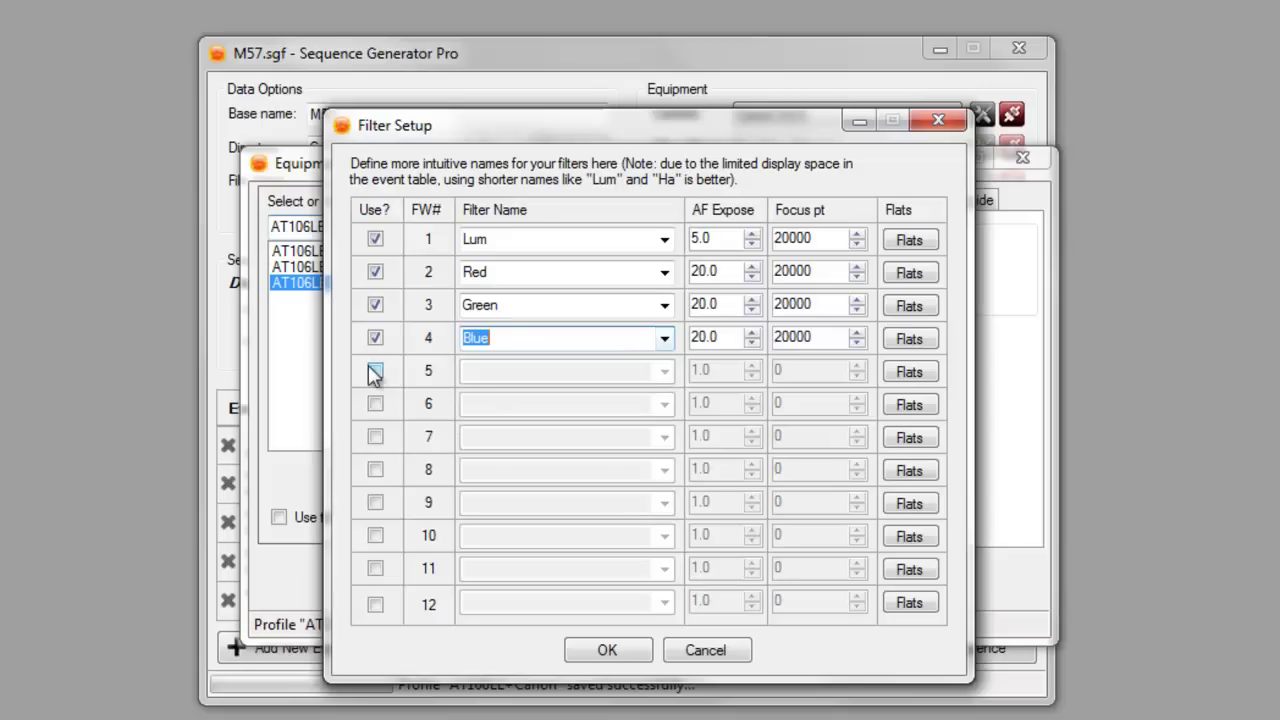
left_click(375, 370)
left_click(664, 371)
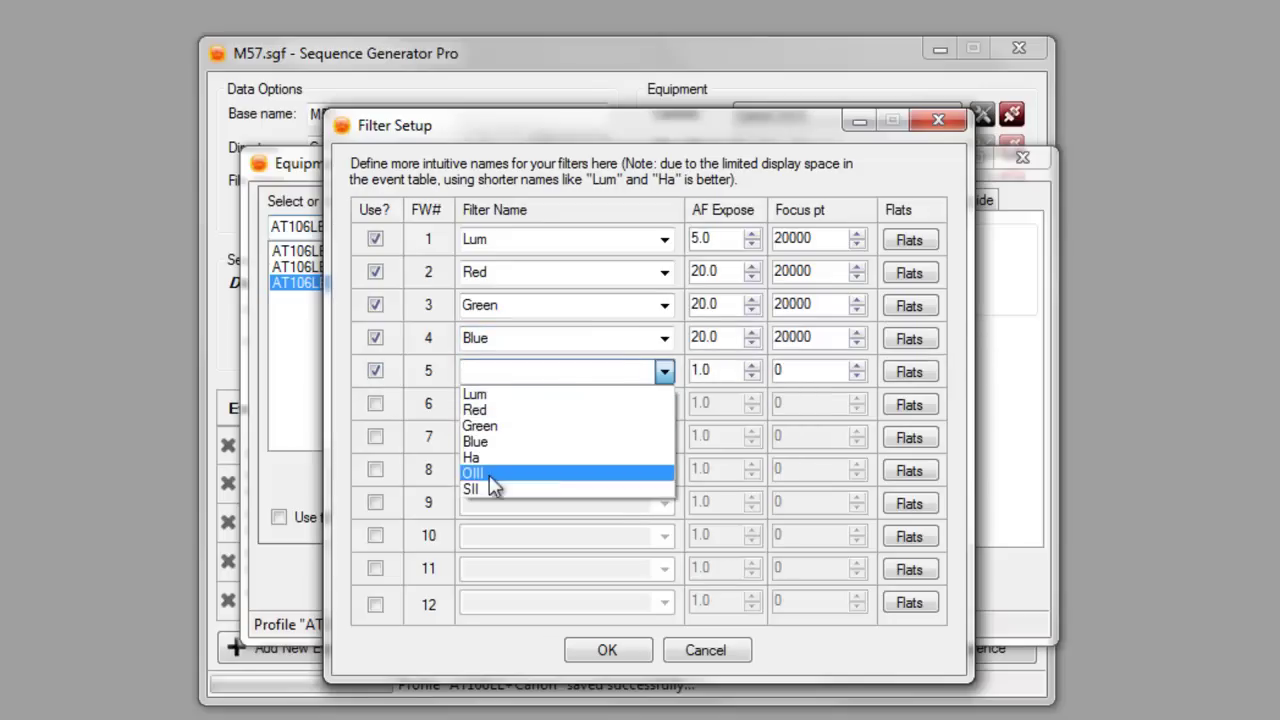
left_click(492, 463)
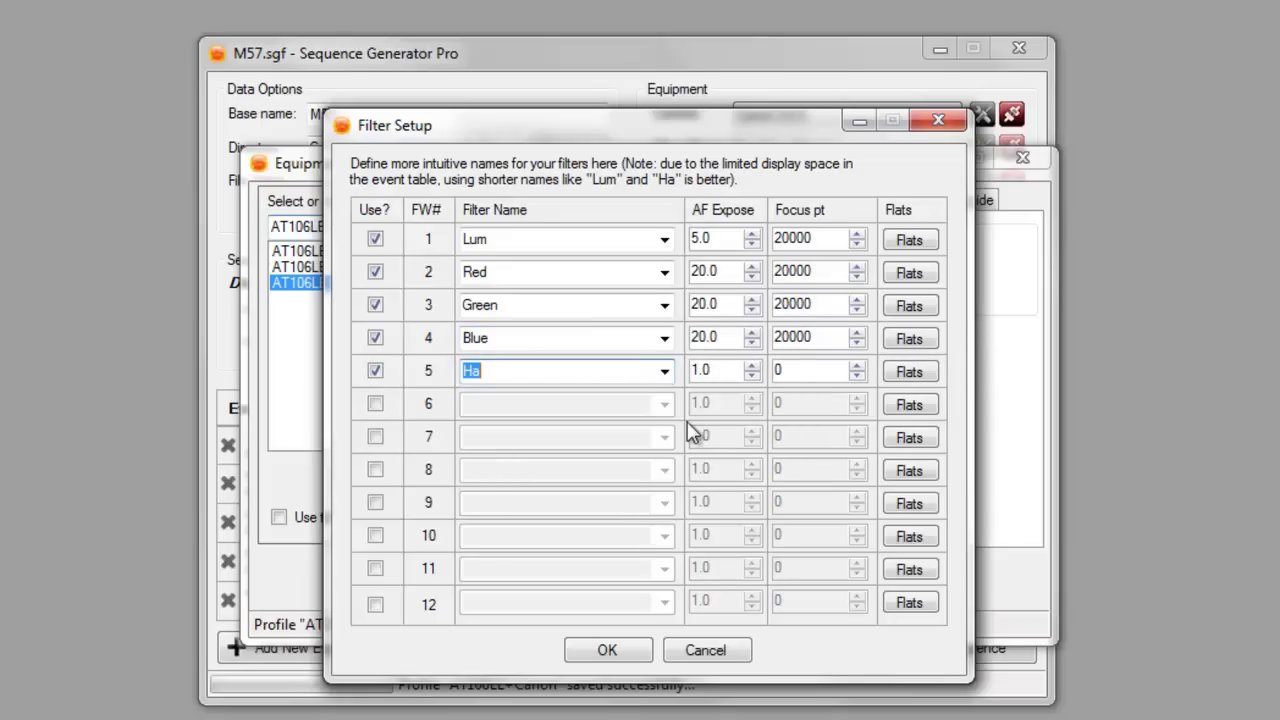
- Set autofocus exposures to 5 for Red, Green, Blue and 20 for Ha, Ha focus point 20000, then save
double_click(708, 271)
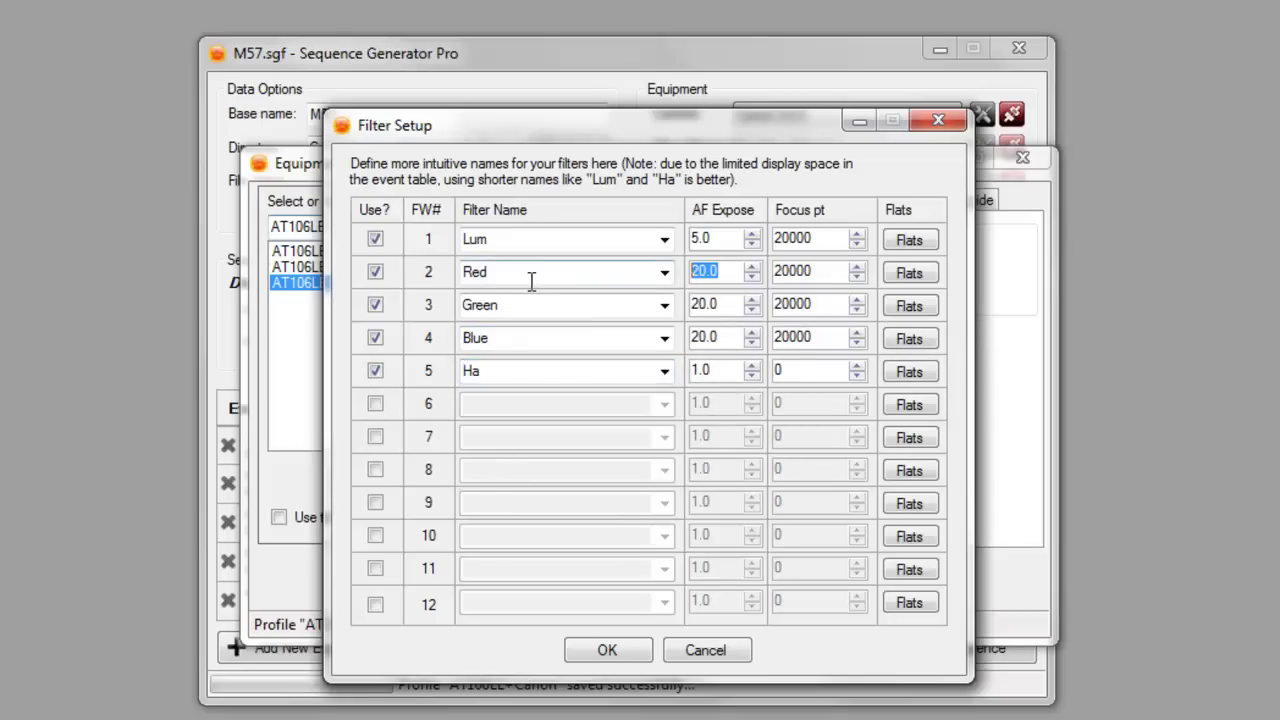
type("5")
double_click(712, 304)
type("5")
double_click(722, 338)
type("5")
double_click(728, 370)
type("20")
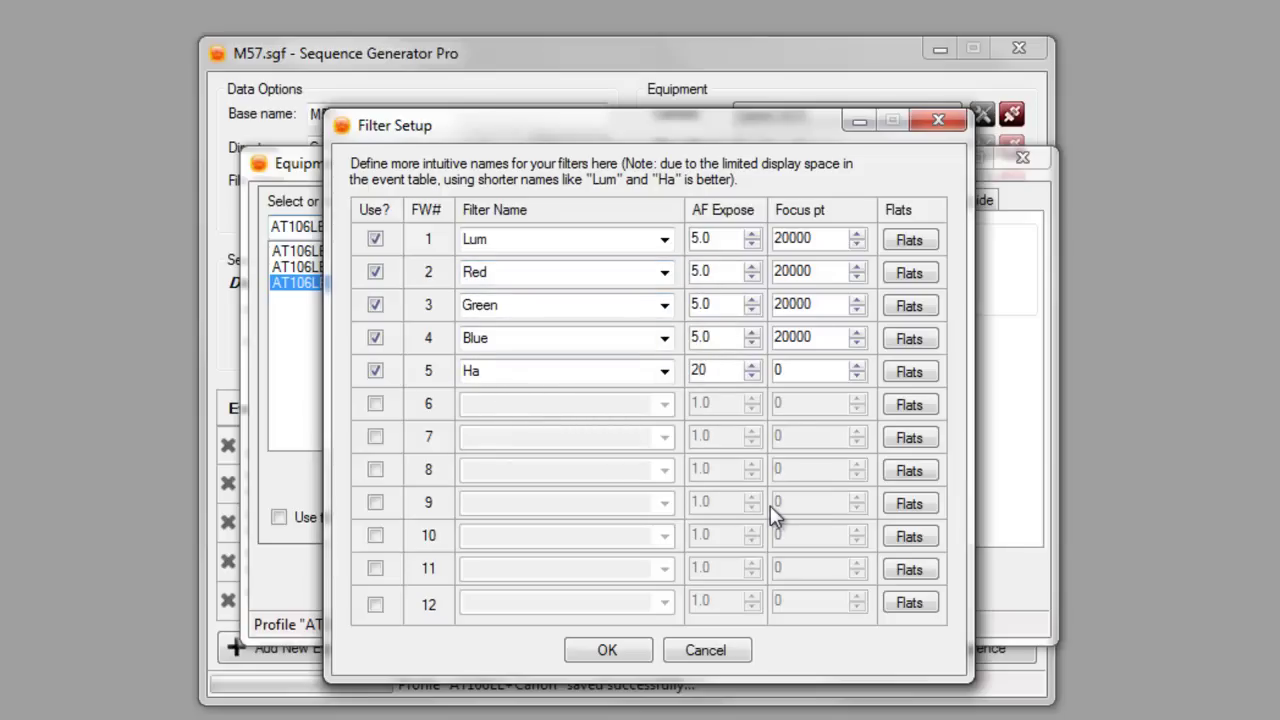
double_click(779, 370)
type("20000")
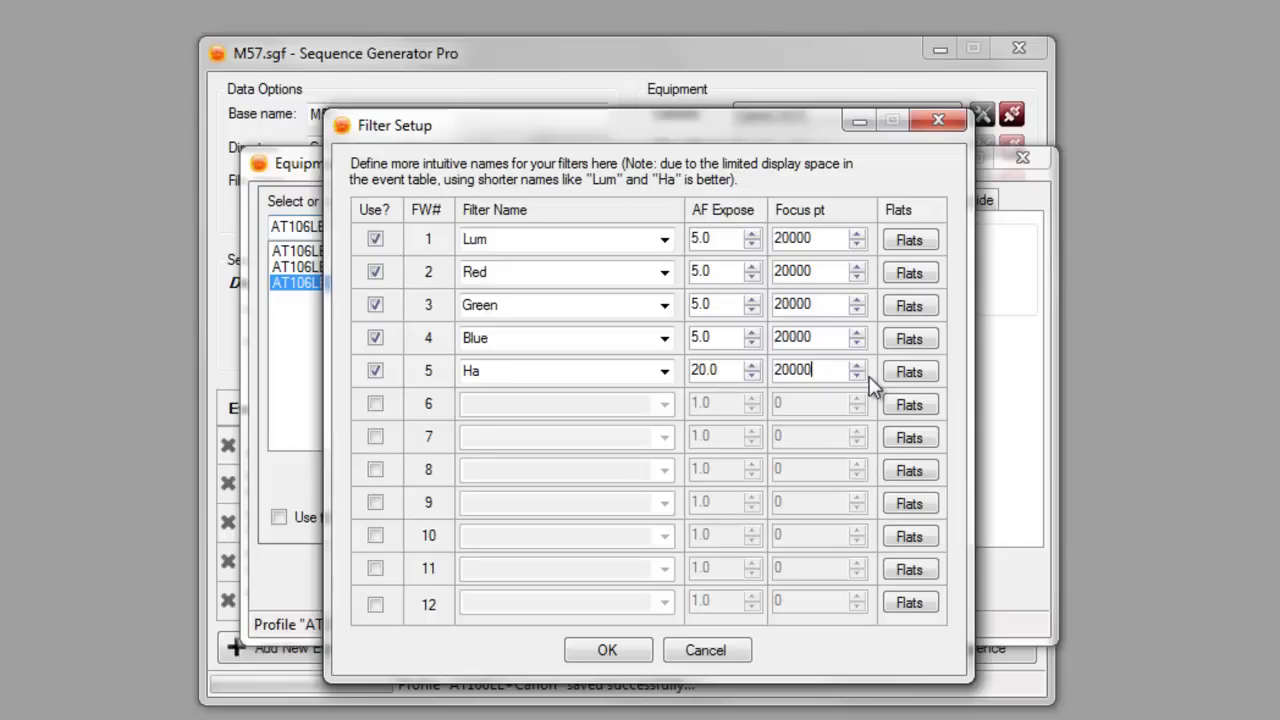
left_click(640, 649)
left_click(385, 487)
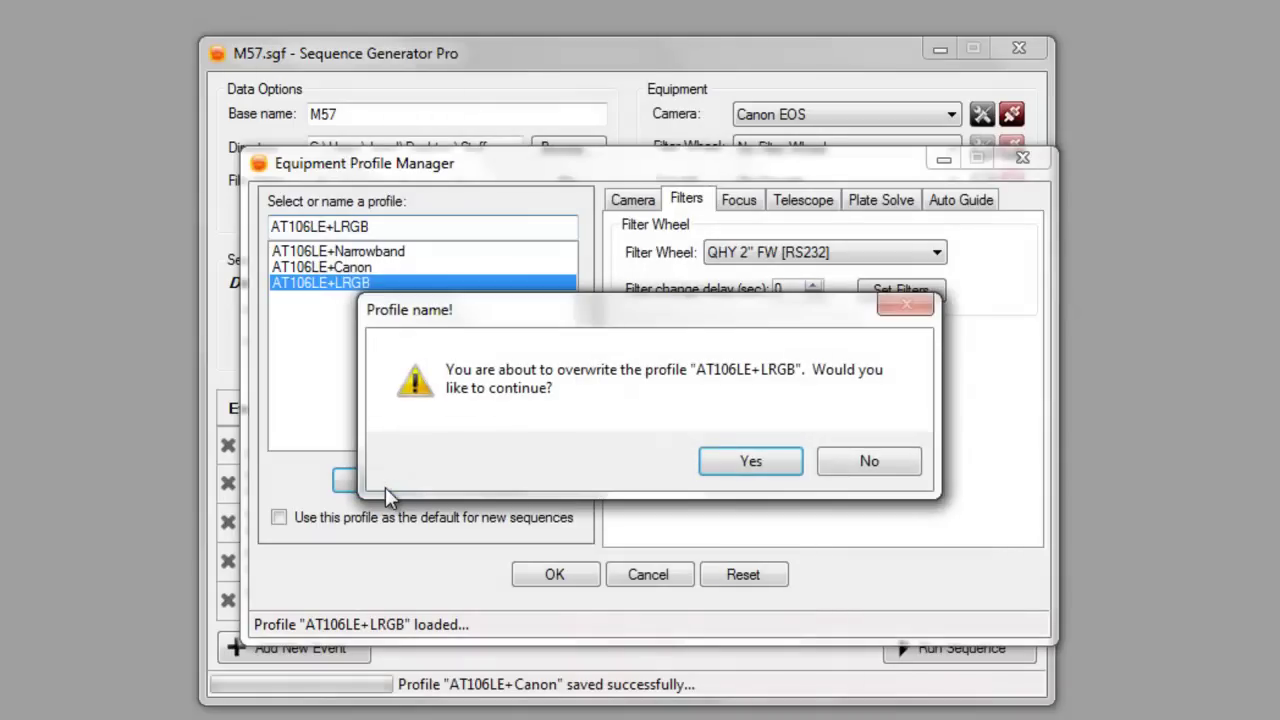
- Confirm the LRGB overwrite, then review the Narrowband, LRGB and Canon profiles, ending on AT106LE+Canon
left_click(779, 465)
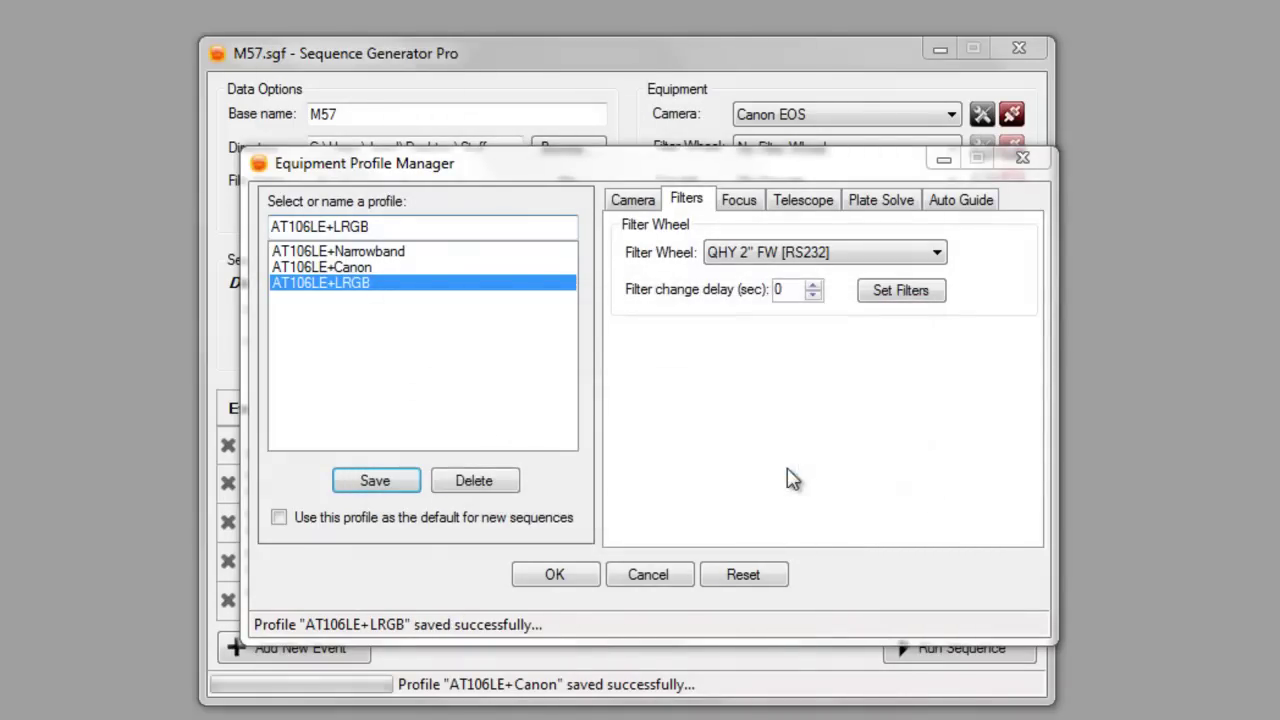
left_click(555, 578)
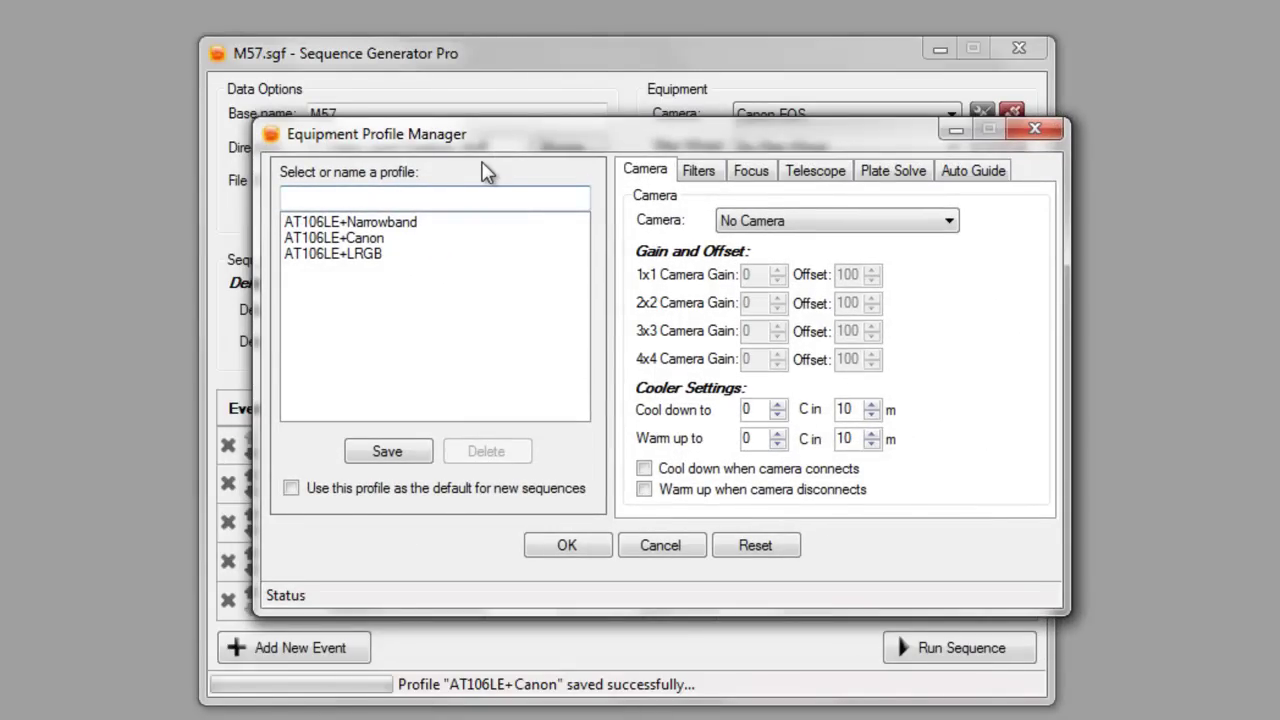
left_click(380, 253)
left_click(388, 226)
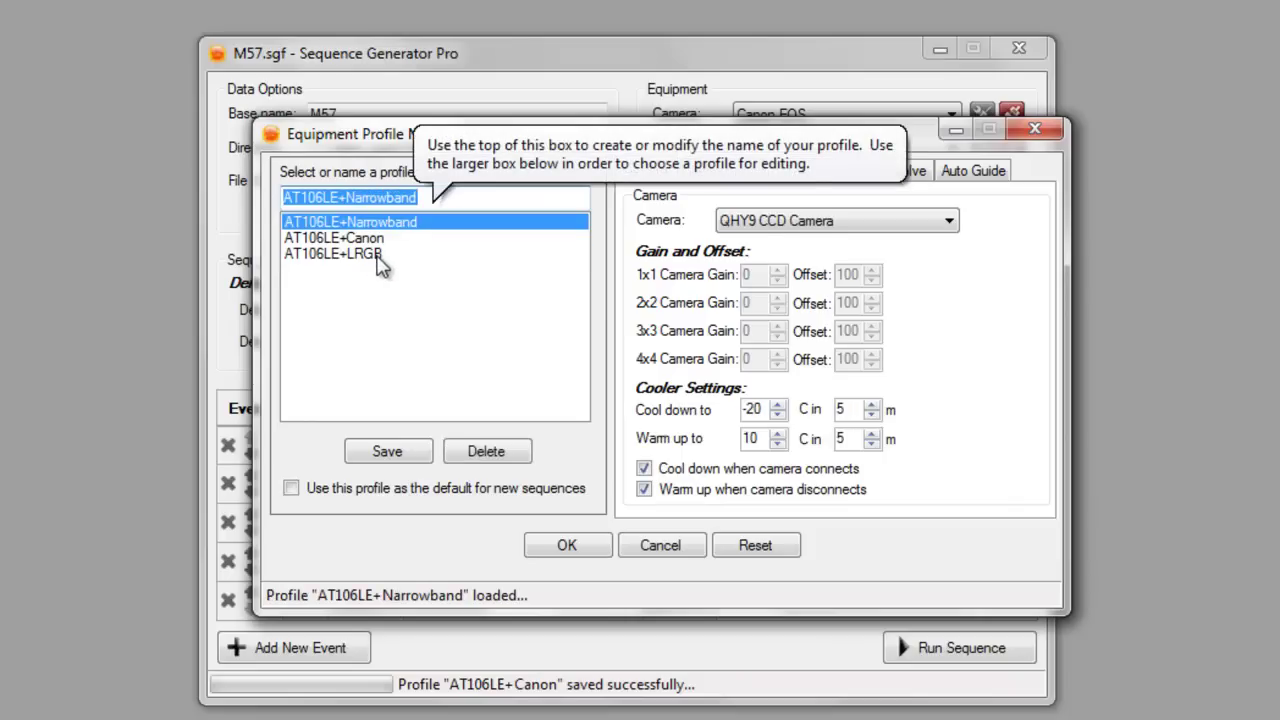
left_click(381, 265)
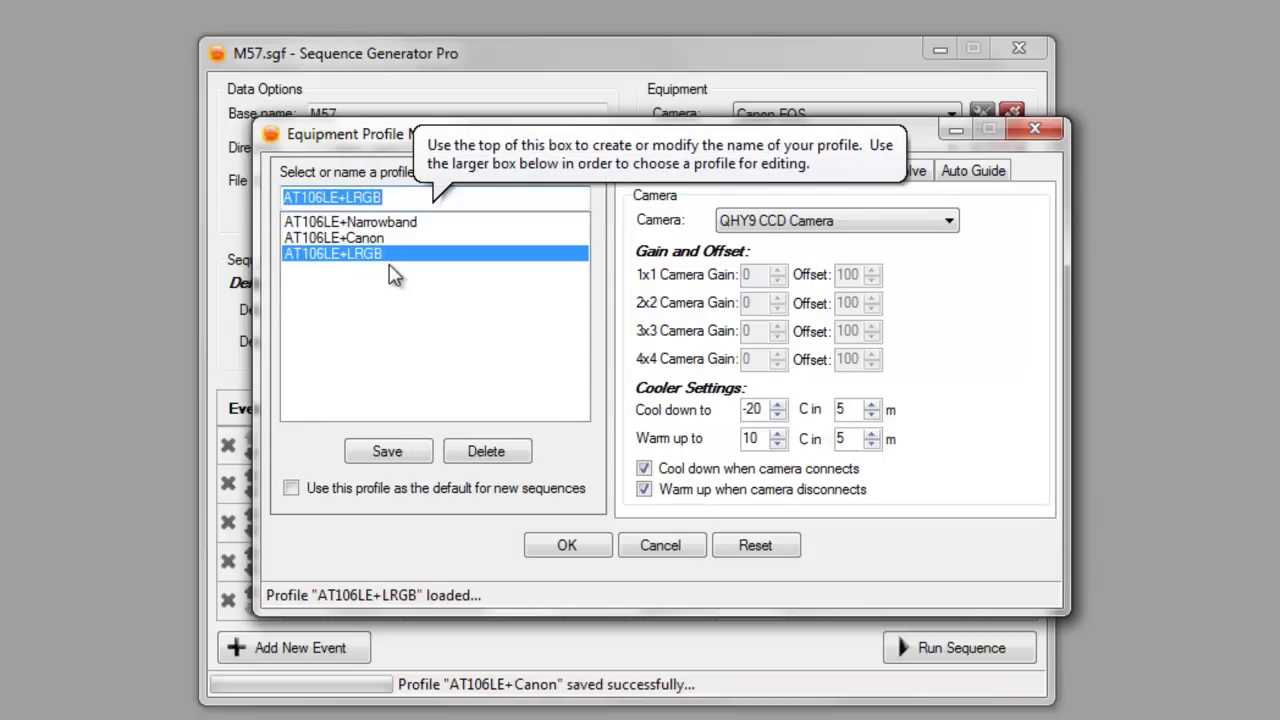
left_click_drag(359, 139, 322, 142)
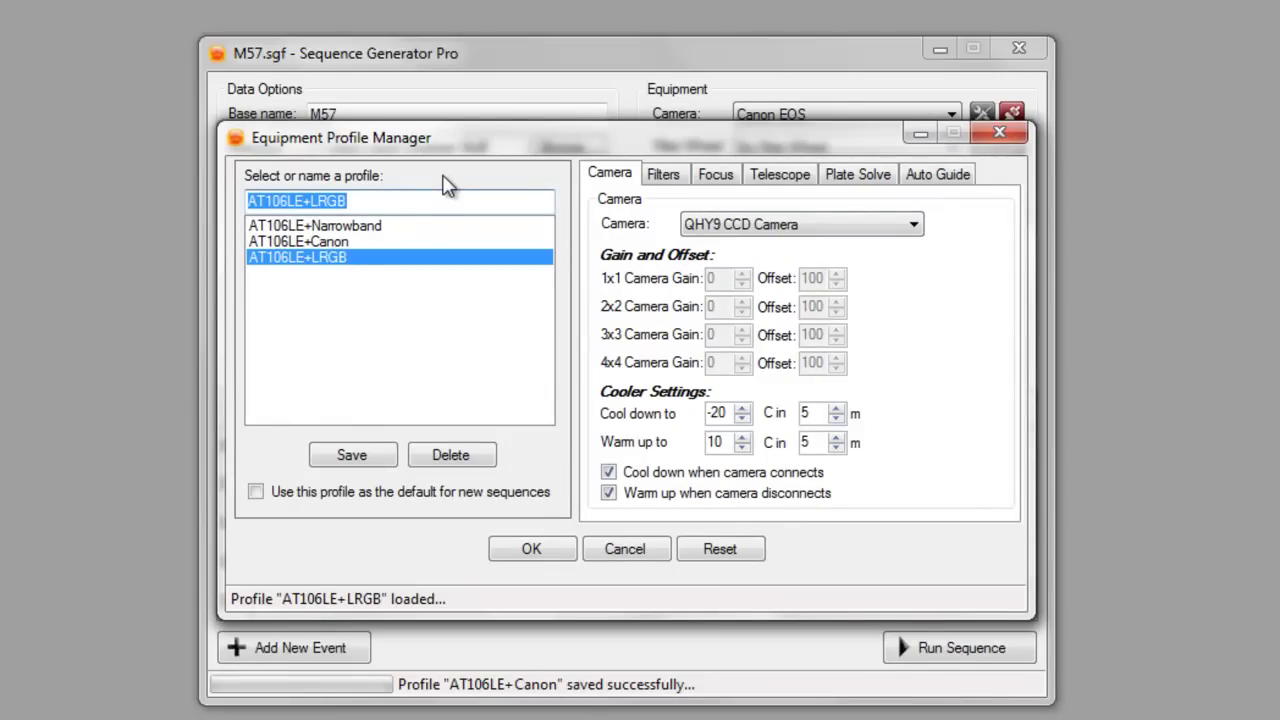
left_click(333, 243)
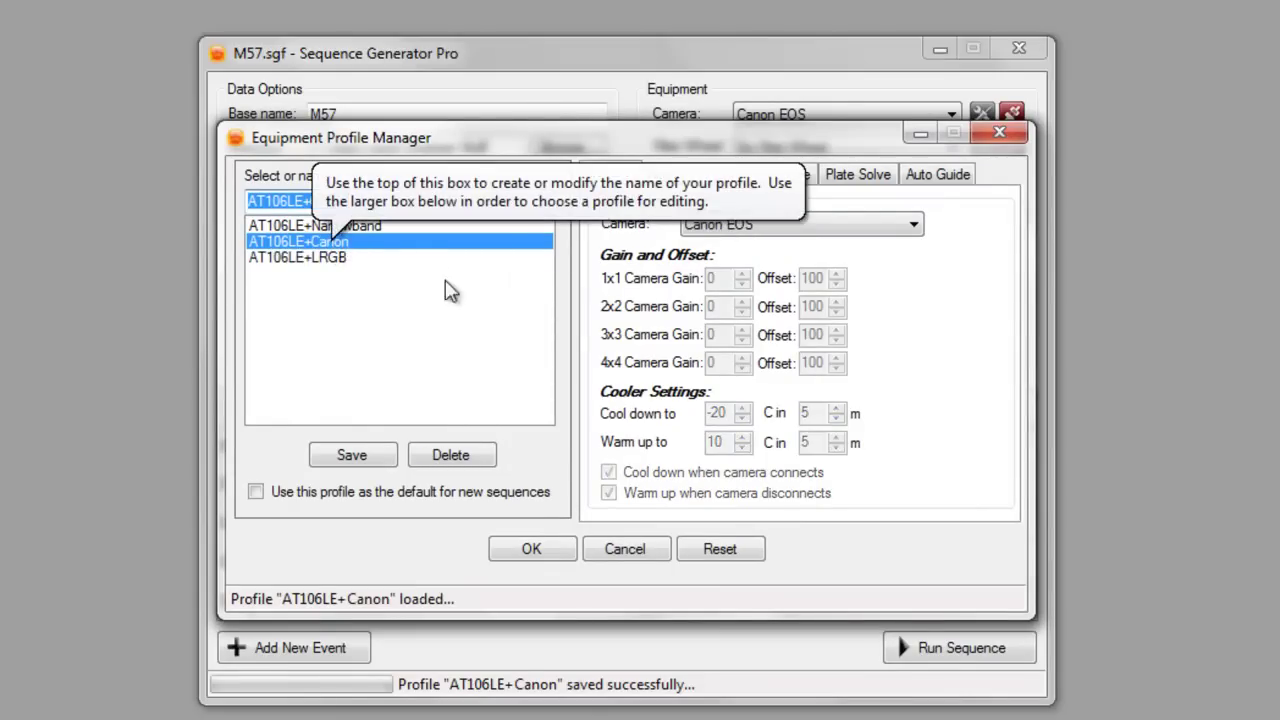